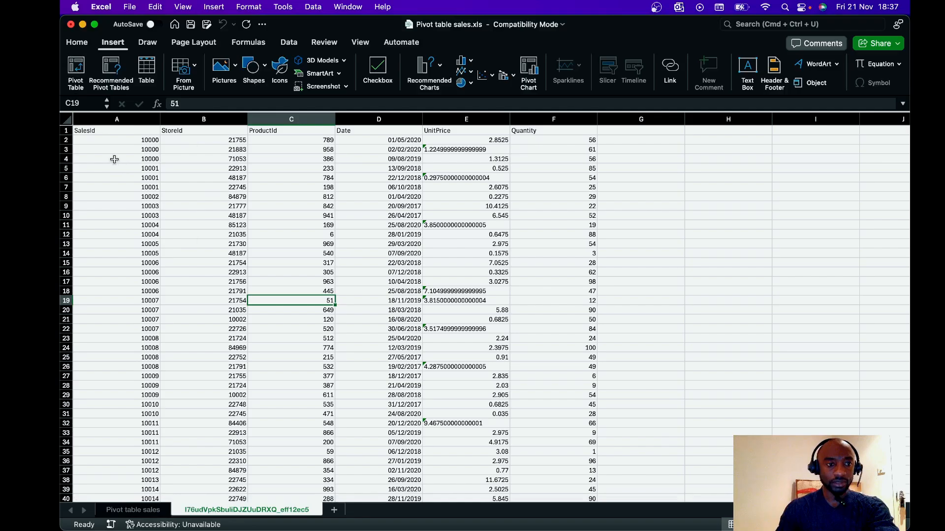
# Create a pivot table from the sales data on a new worksheet, with Date as rows and UnitPrice as values
pyautogui.click(76, 73)
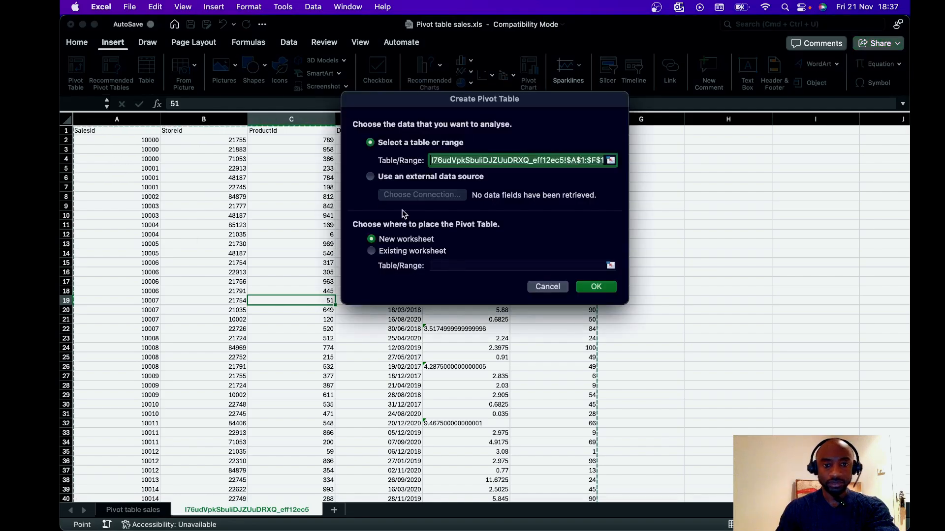
pyautogui.click(596, 290)
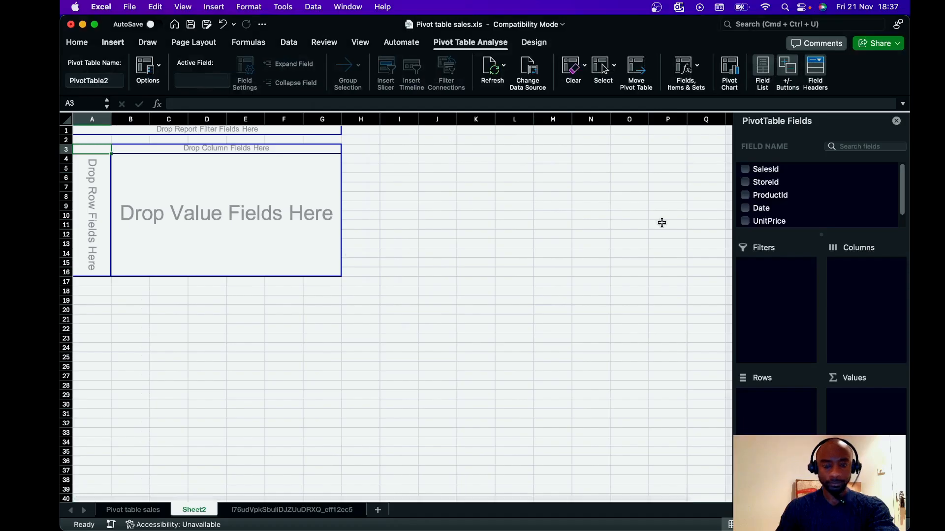
pyautogui.moveTo(761, 208); pyautogui.dragTo(780, 400)
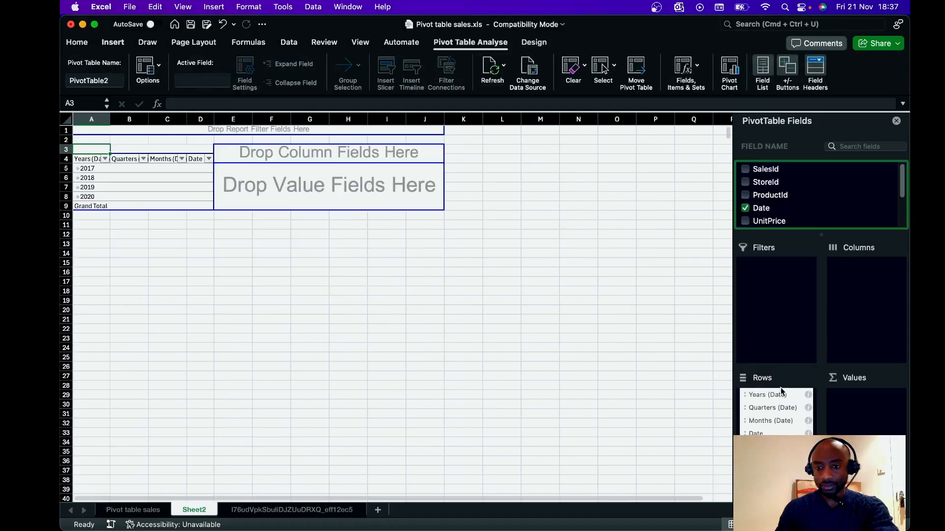
pyautogui.moveTo(770, 224); pyautogui.dragTo(866, 402)
# Remove the Quarters (Date) and Years (Date) fields from the pivot table, keeping Months (Date) in the rows
pyautogui.scroll(-3, 774, 211)
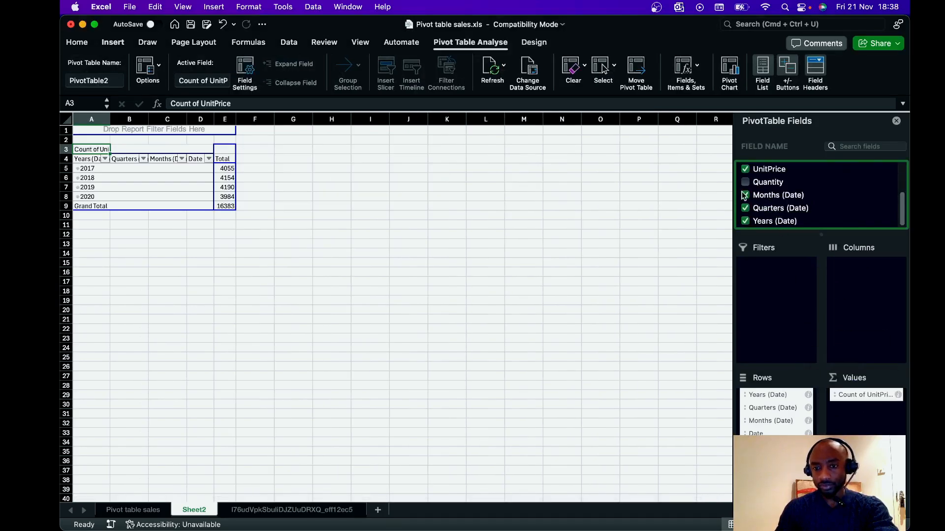
pyautogui.click(744, 195)
pyautogui.click(745, 208)
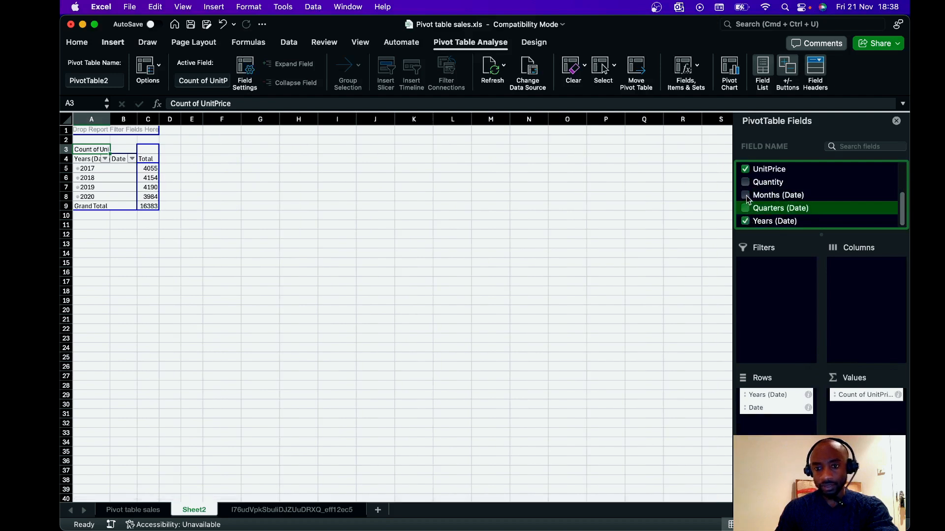
pyautogui.click(745, 195)
pyautogui.click(745, 221)
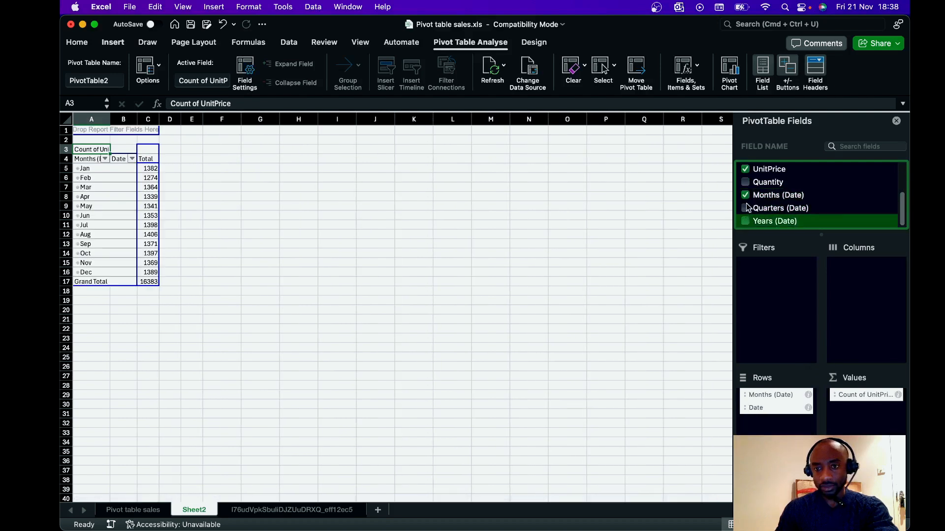
# Summarise the UnitPrice value field by Sum instead of Count
pyautogui.scroll(3, 747, 206)
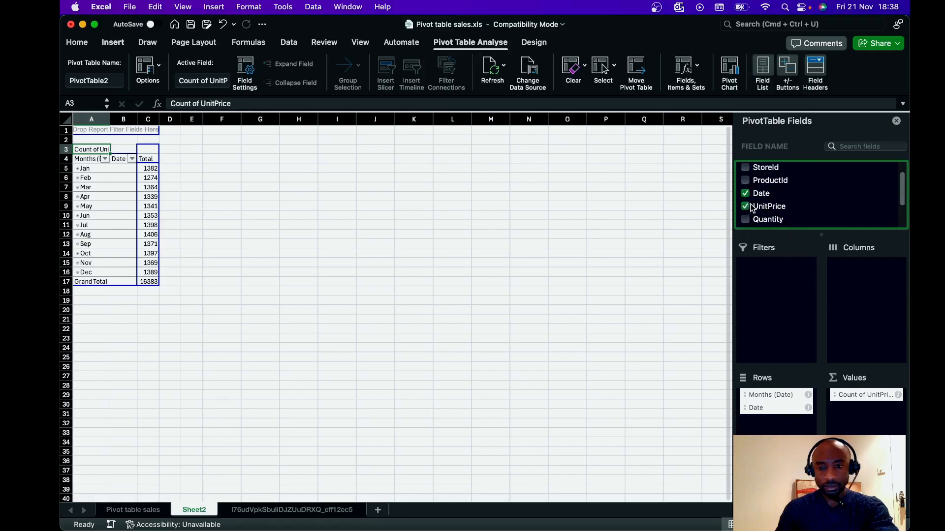
pyautogui.scroll(-2, 765, 200)
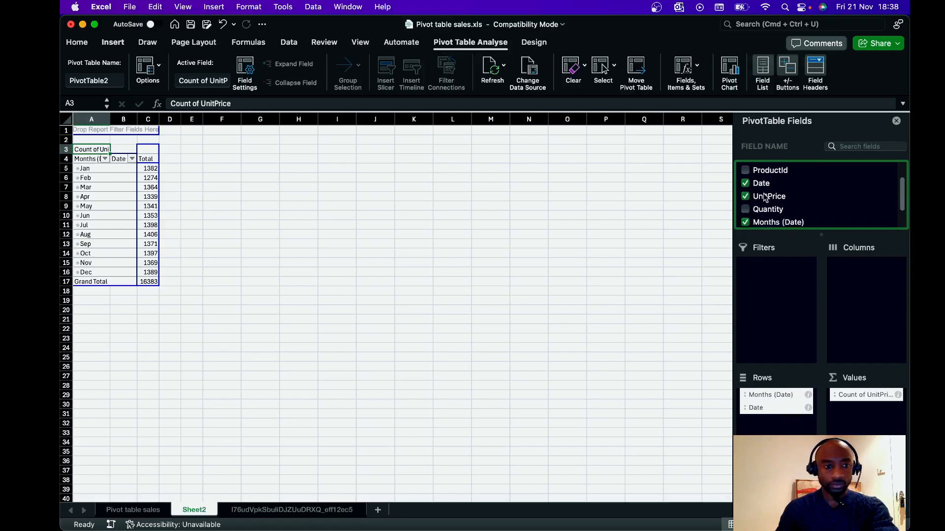
pyautogui.click(855, 394)
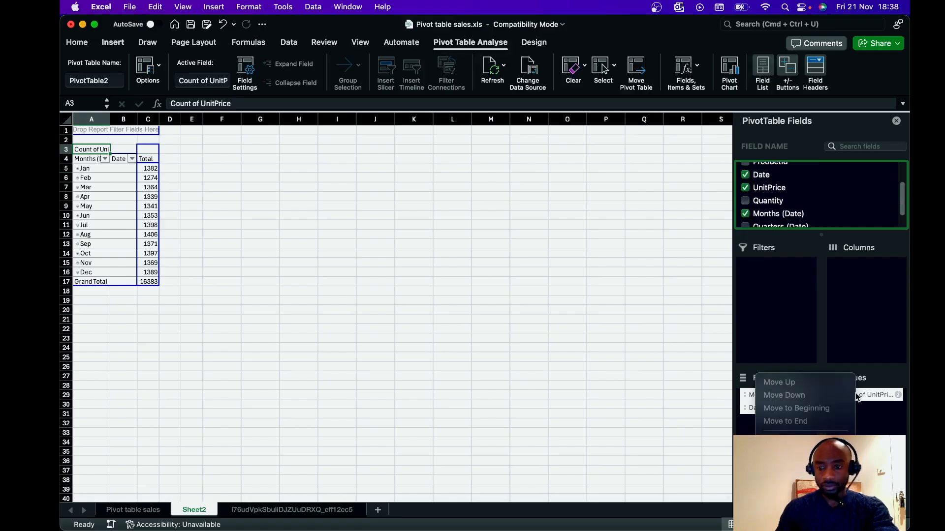
pyautogui.click(866, 395)
pyautogui.click(868, 394)
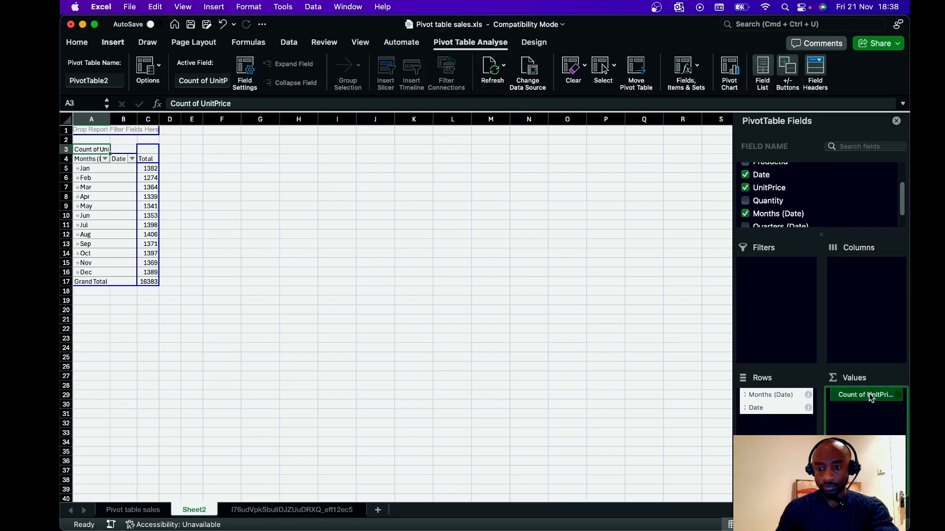
pyautogui.click(895, 397)
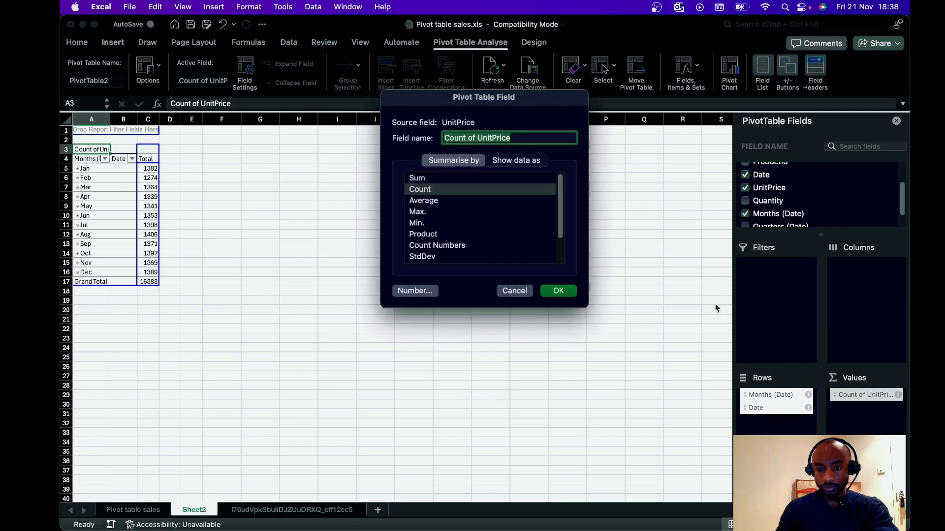
pyautogui.click(434, 178)
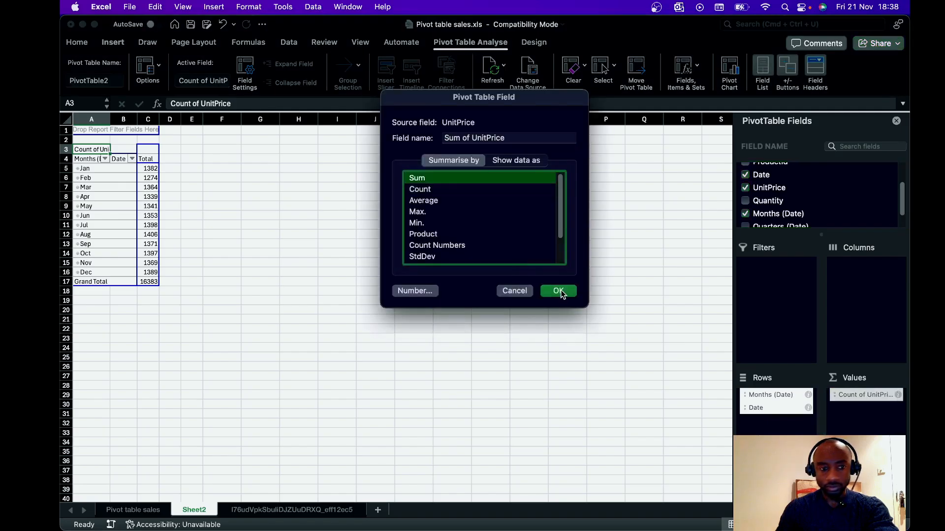
pyautogui.click(559, 291)
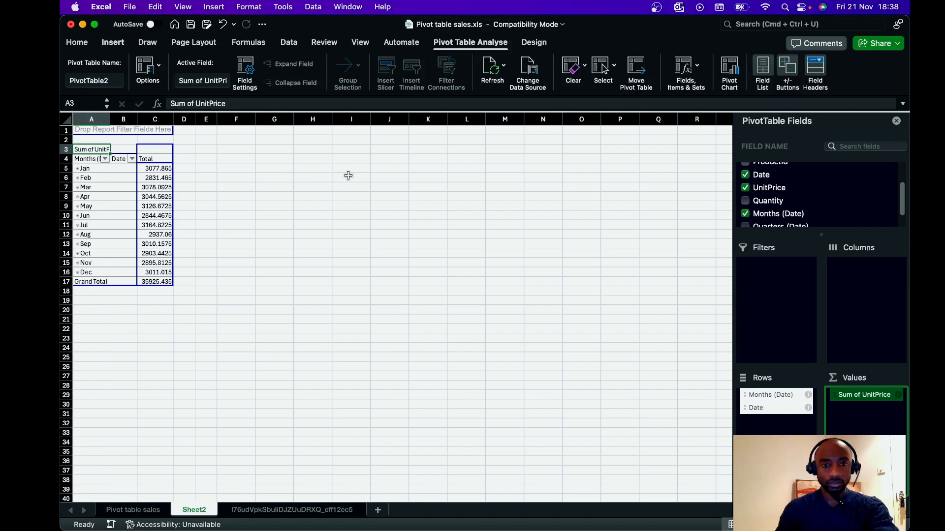
# Insert a 2D line chart with markers from the pivot table and enlarge it in both width and height
pyautogui.click(113, 43)
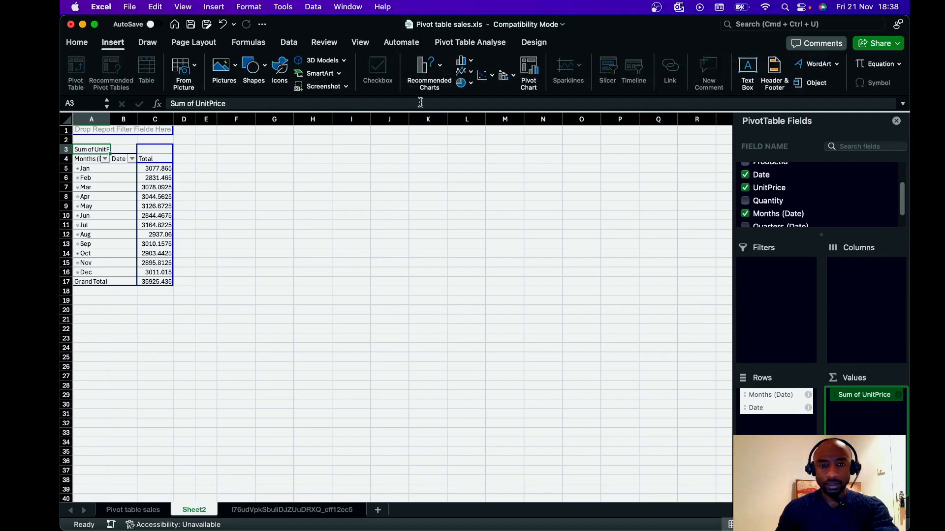
pyautogui.click(472, 75)
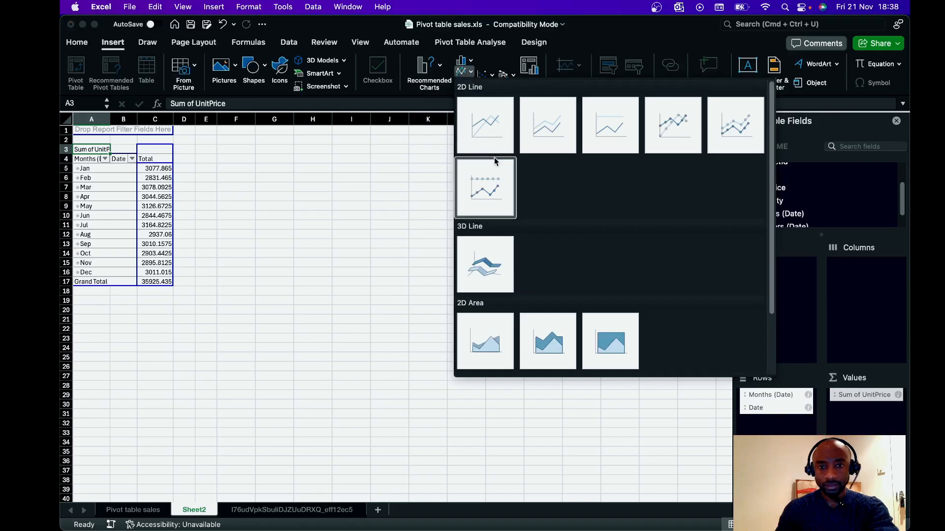
pyautogui.scroll(-2, 550, 241)
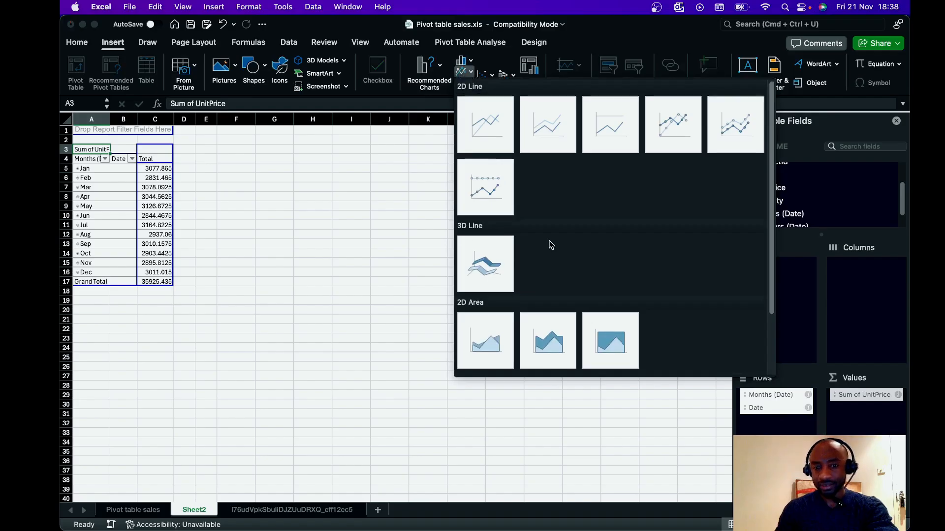
pyautogui.scroll(2, 551, 241)
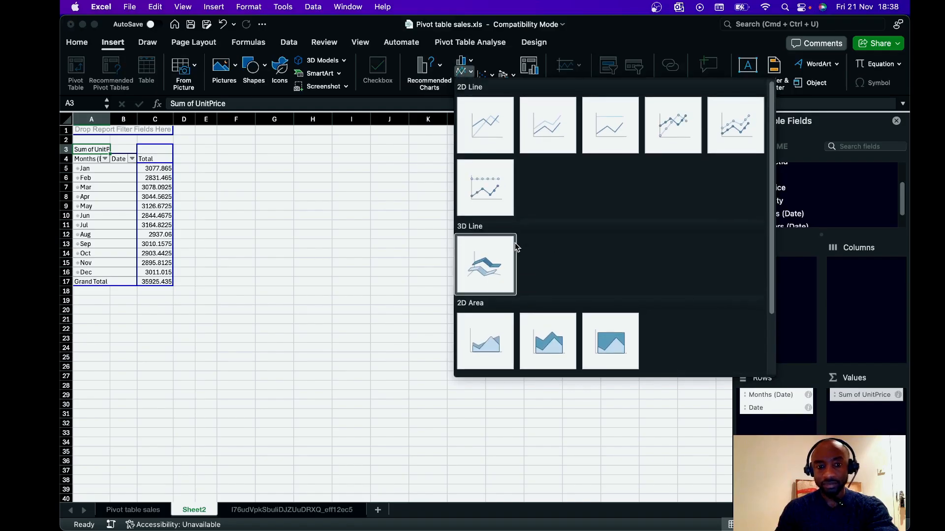
pyautogui.scroll(-3, 566, 261)
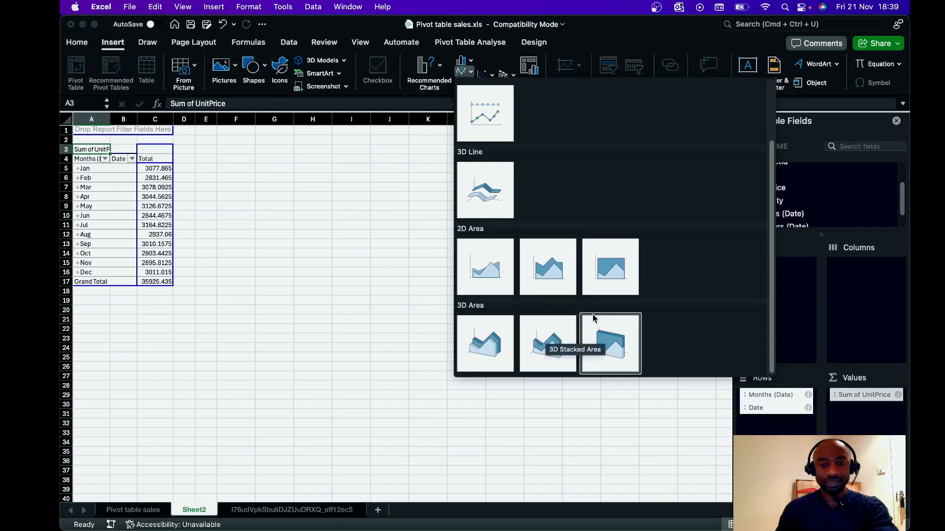
pyautogui.scroll(3, 592, 321)
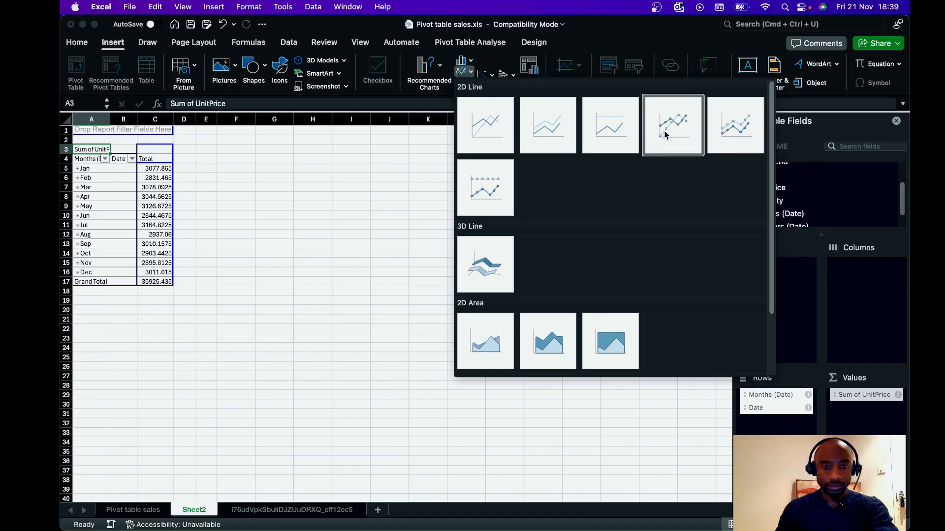
pyautogui.click(663, 150)
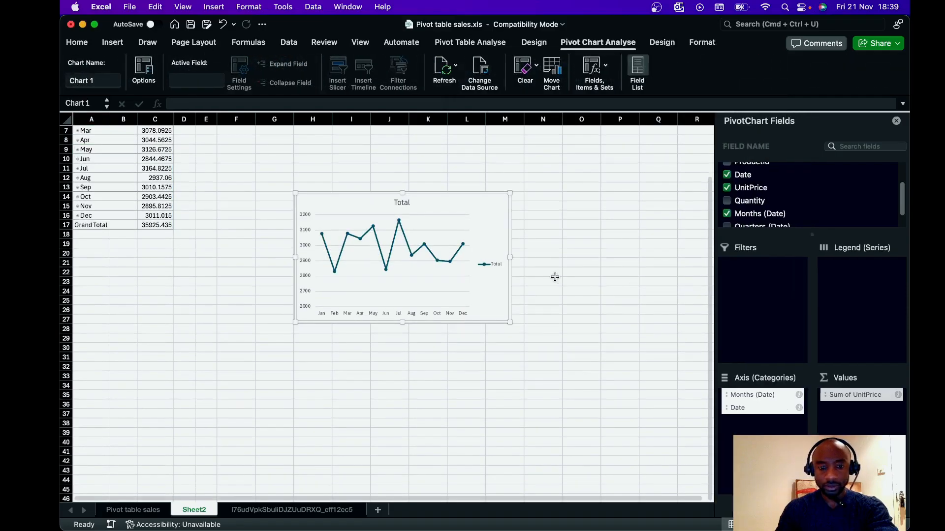
pyautogui.moveTo(510, 250); pyautogui.dragTo(661, 166)
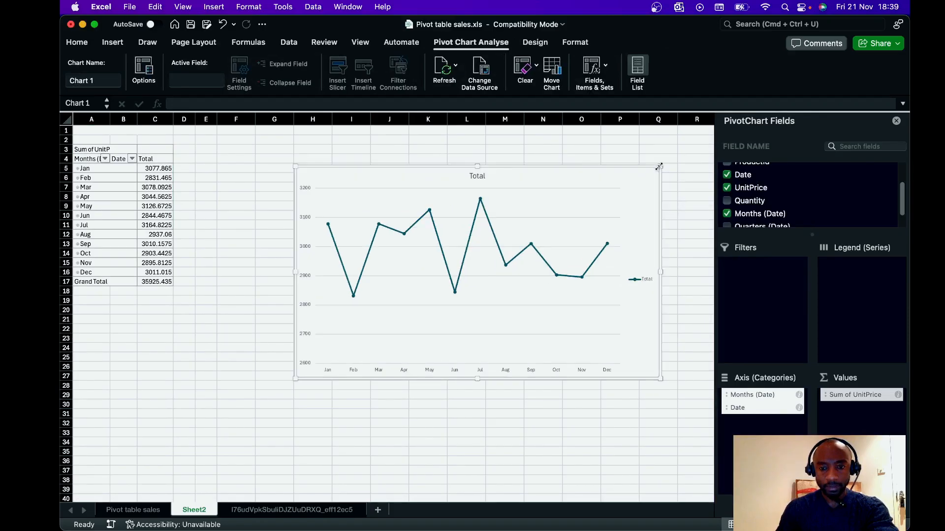
pyautogui.moveTo(477, 379); pyautogui.dragTo(478, 408)
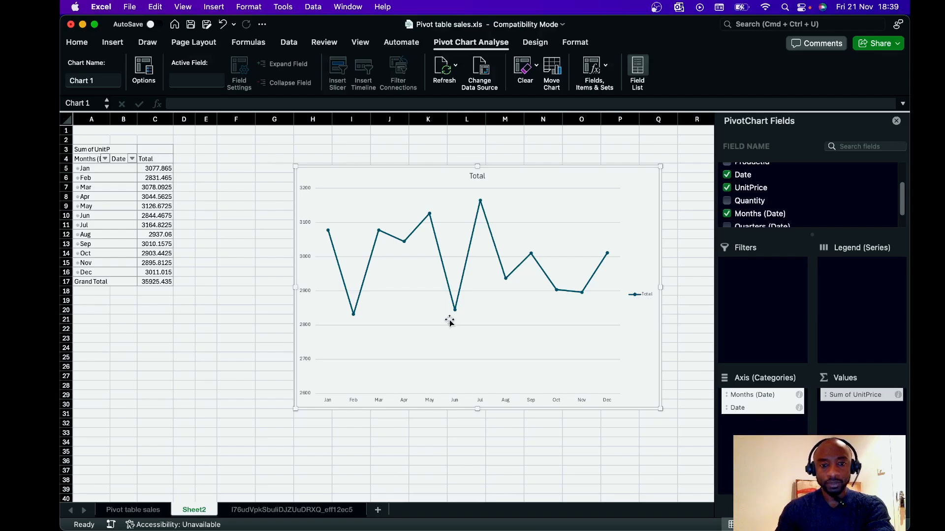
pyautogui.click(476, 178)
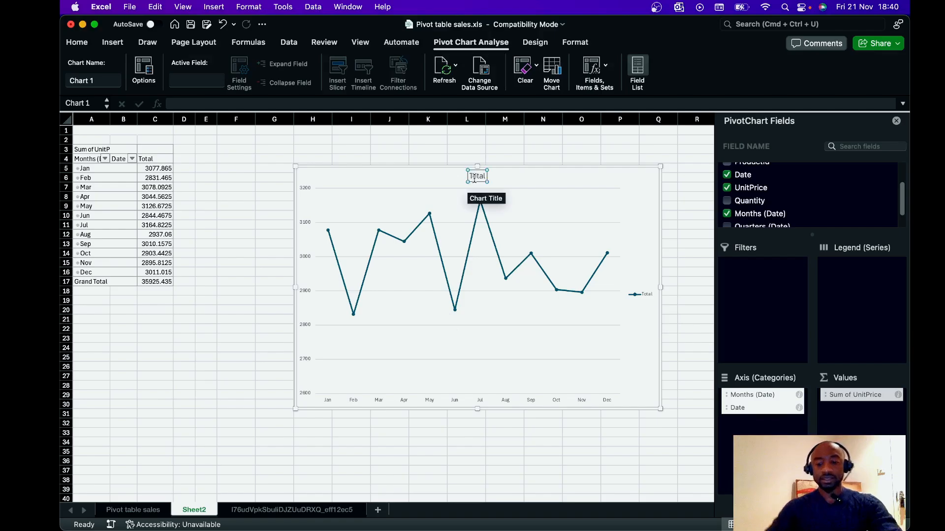
pyautogui.press('Delete')
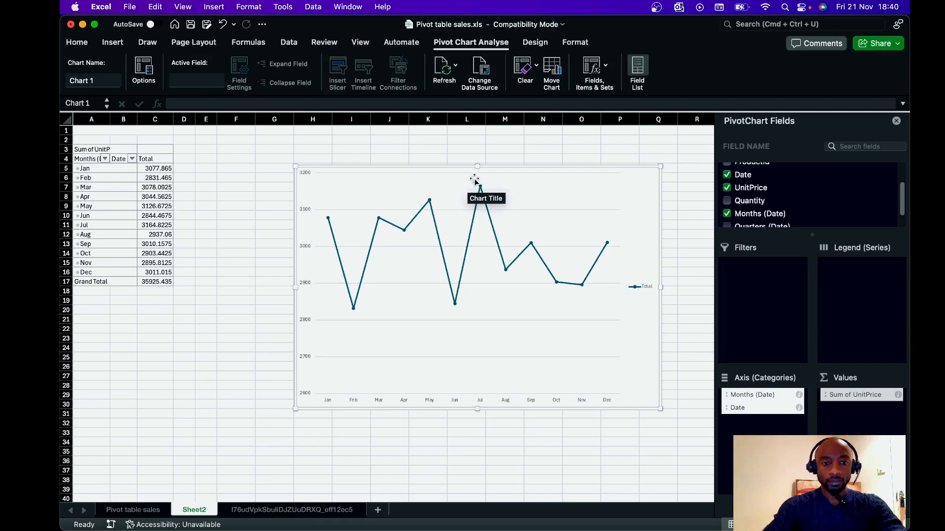
pyautogui.write('P')
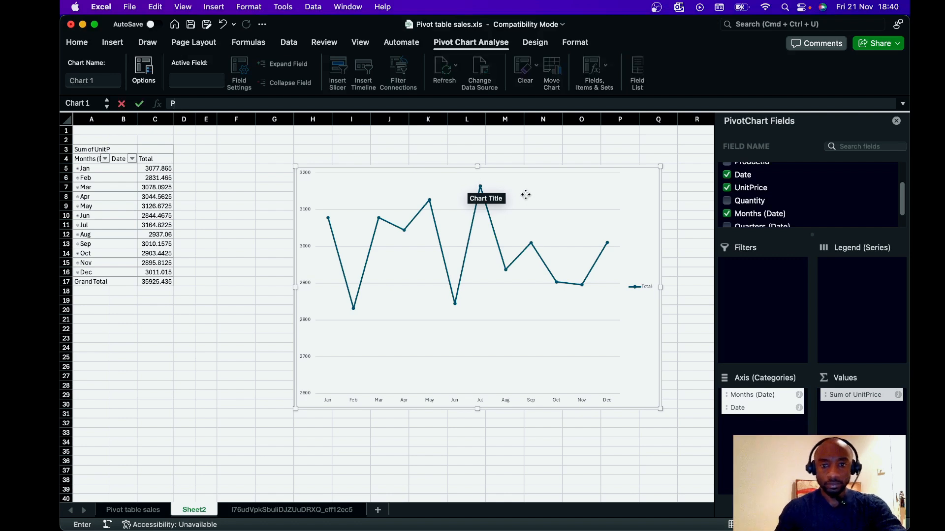
pyautogui.press('Escape')
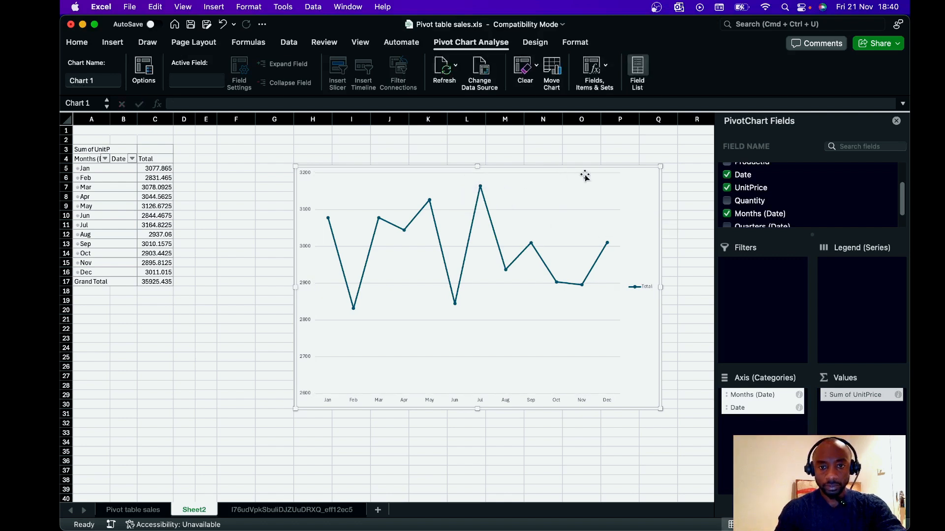
pyautogui.press('super+z')
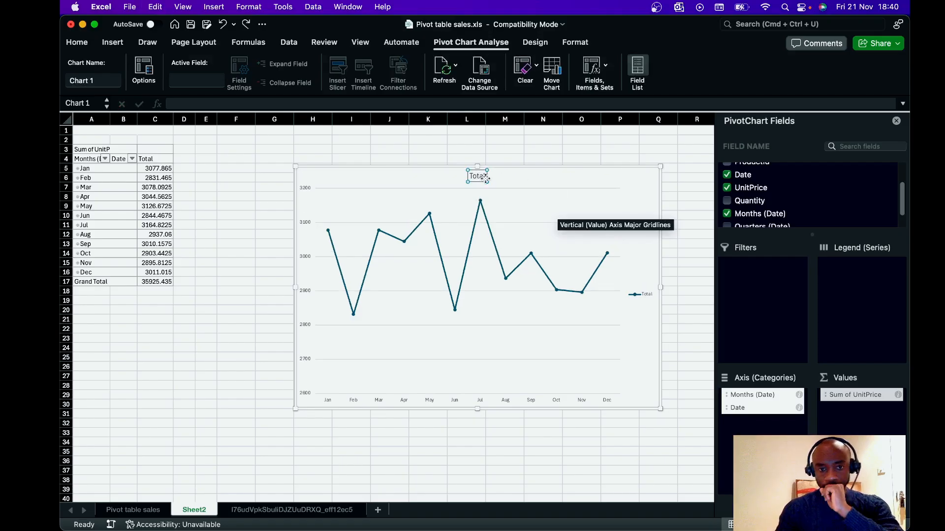
# Change the line chart's title text to "Price of goods"
pyautogui.rightClick(483, 181)
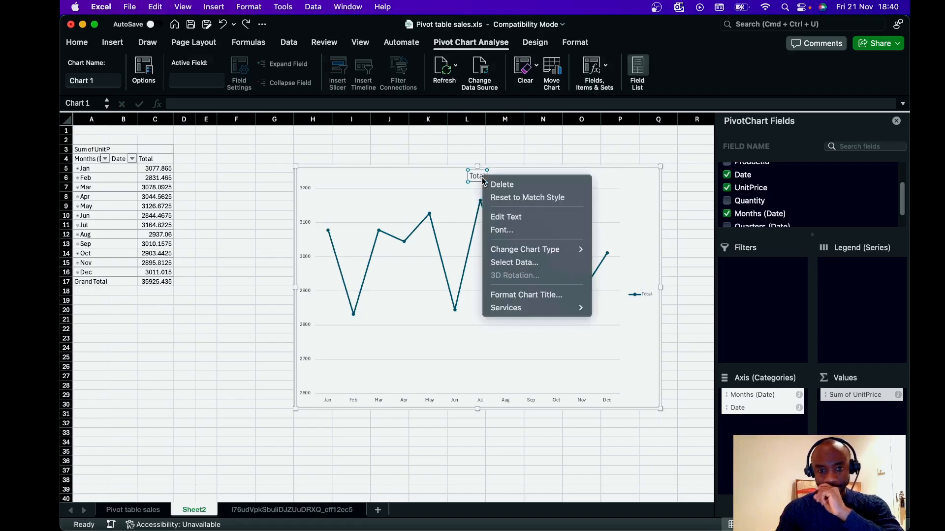
pyautogui.click(499, 218)
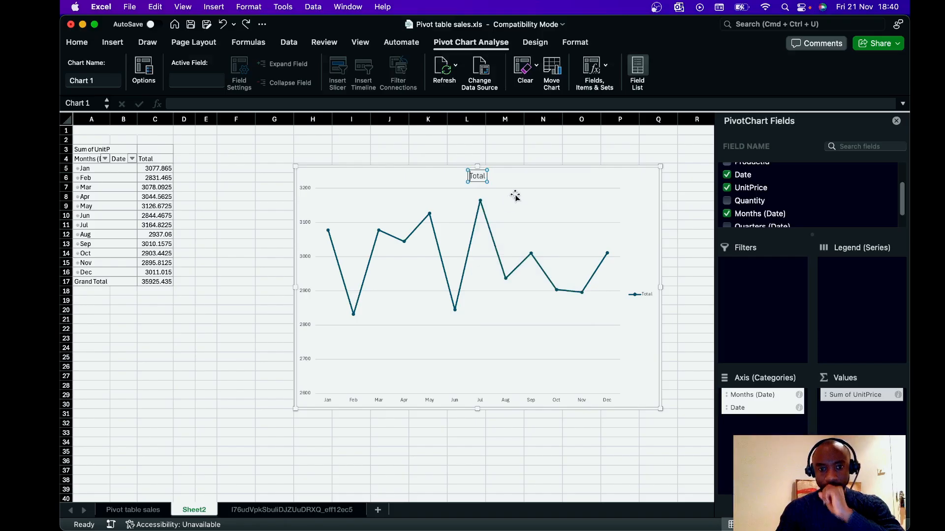
pyautogui.write('P')
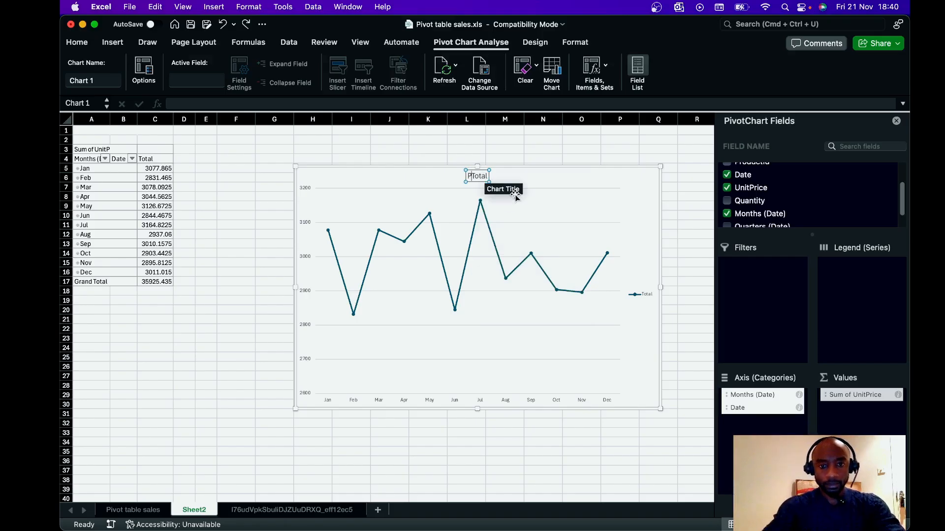
pyautogui.write('rice ')
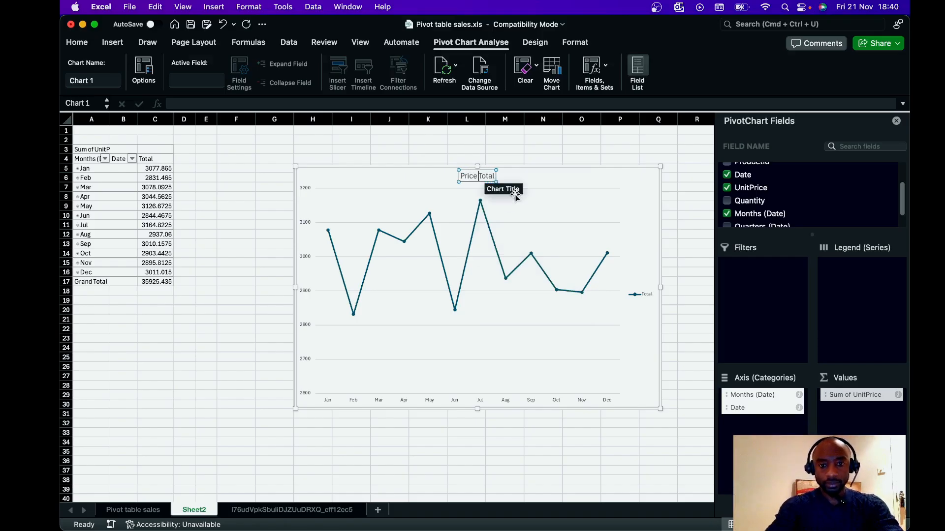
pyautogui.write('of ')
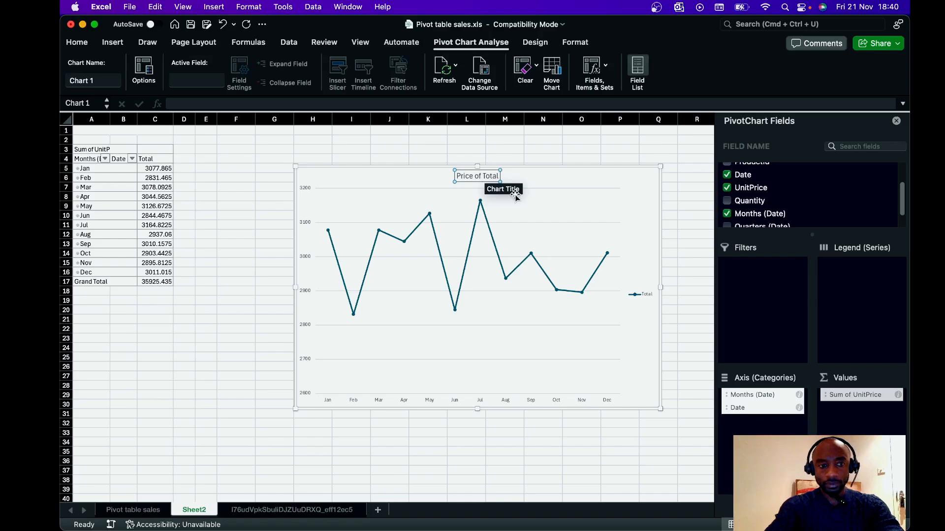
pyautogui.write('goods')
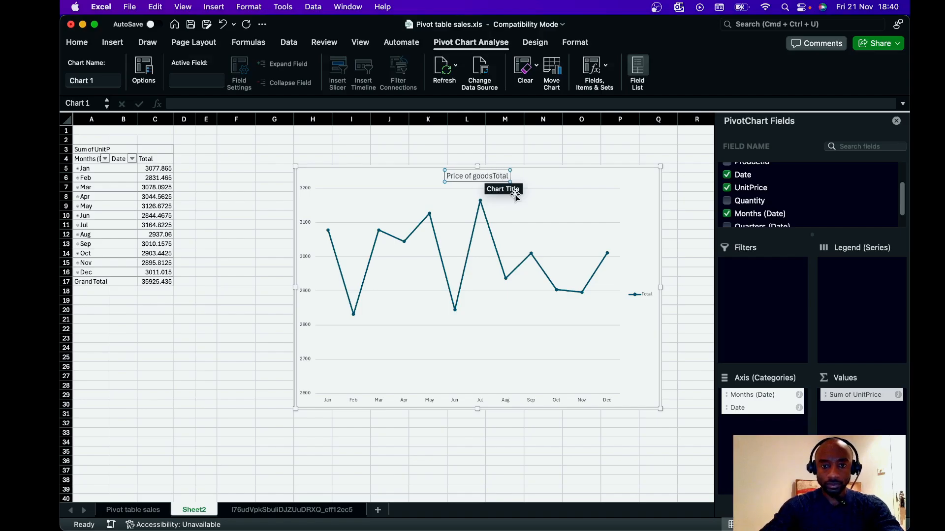
pyautogui.press('Delete')
pyautogui.press('Delete')
pyautogui.press('Delete')
pyautogui.press('Delete')
pyautogui.press('Delete')
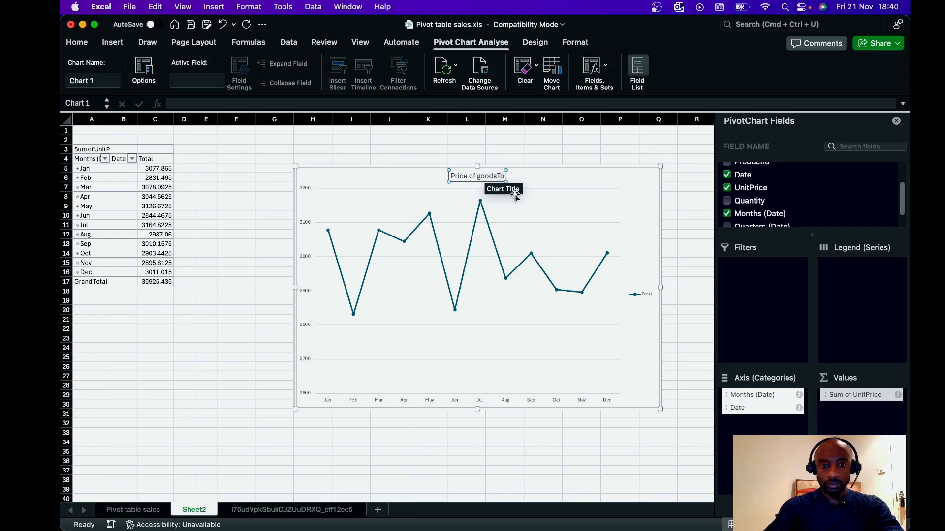
pyautogui.scroll(-1, 515, 196)
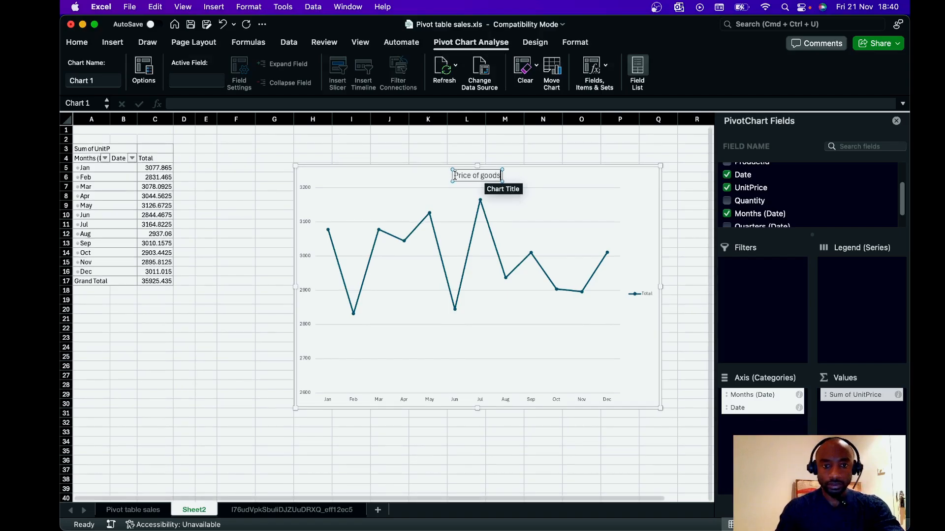
# Extend the line chart's title text to "Total Price of goods"
pyautogui.click(455, 175)
pyautogui.write('Total')
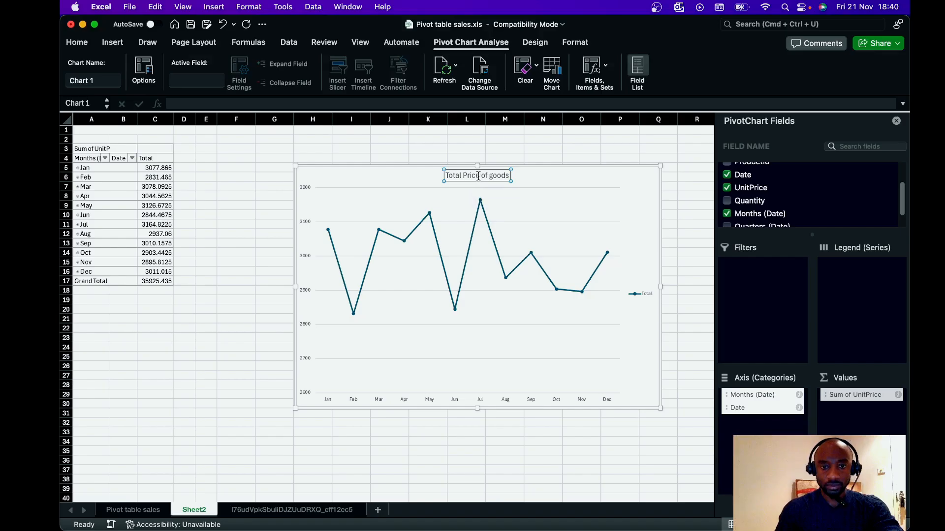
pyautogui.moveTo(447, 176); pyautogui.dragTo(485, 175)
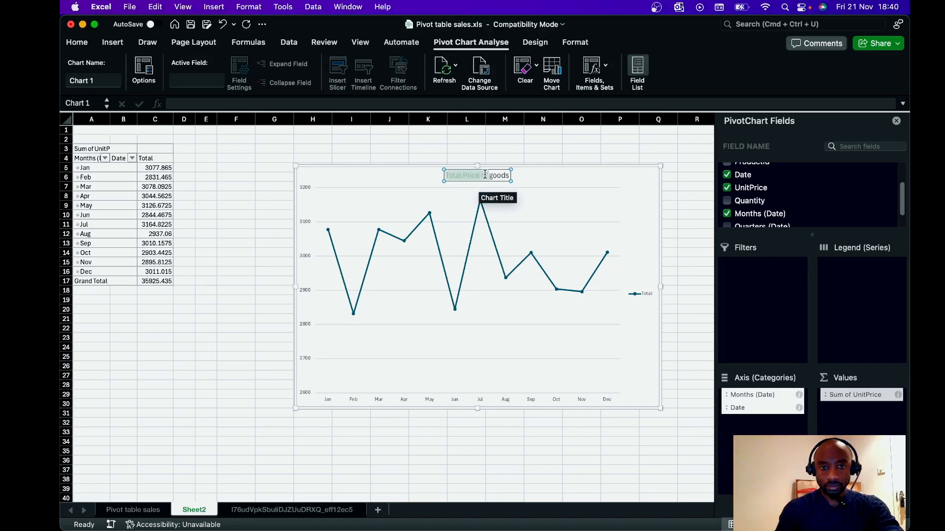
pyautogui.click(504, 178)
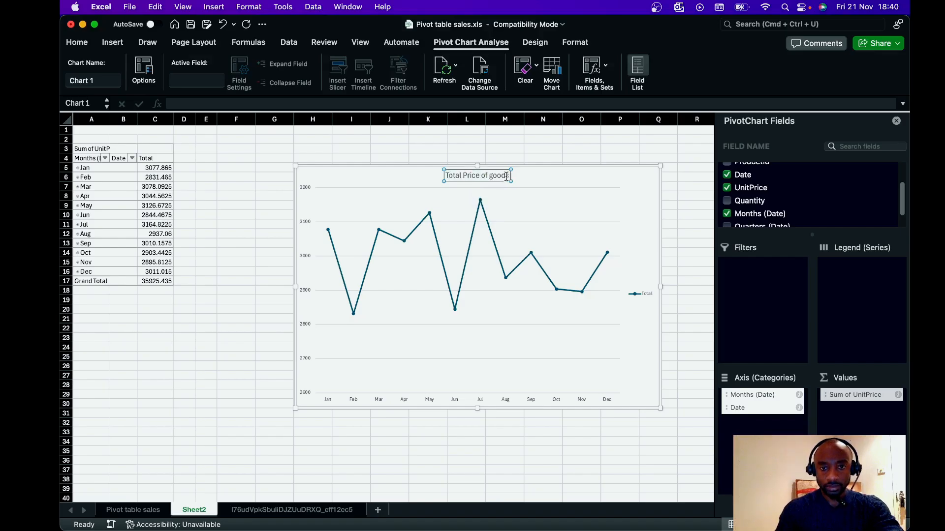
# Format the whole chart title as bold Academy Engraved LET at size 20
pyautogui.moveTo(509, 177); pyautogui.dragTo(444, 176)
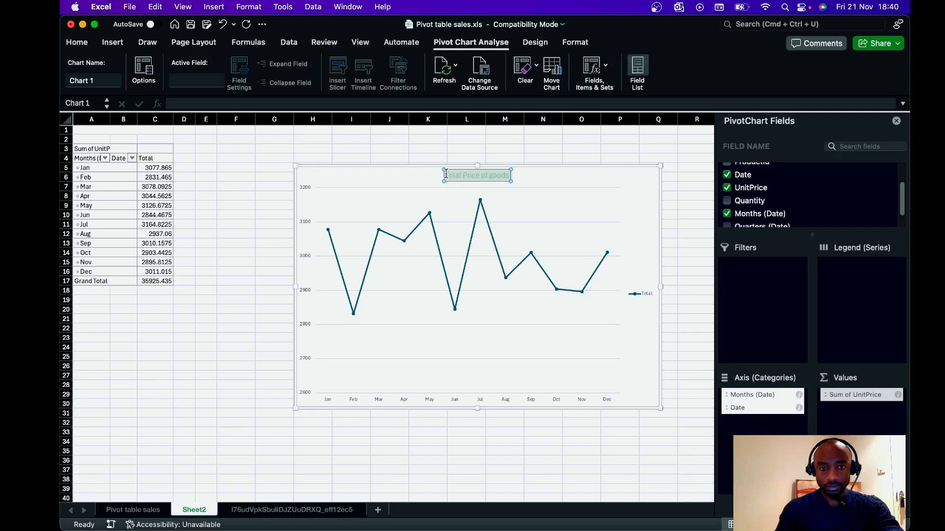
pyautogui.click(86, 43)
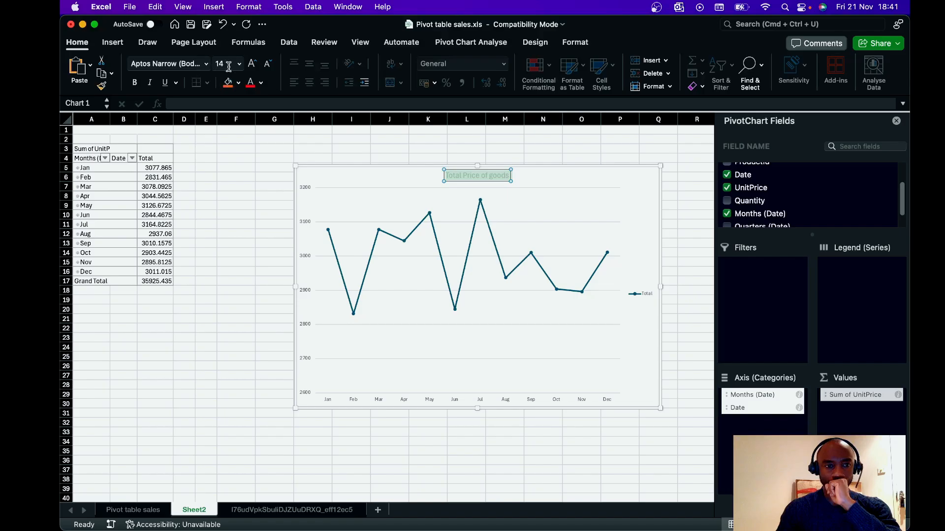
pyautogui.click(134, 82)
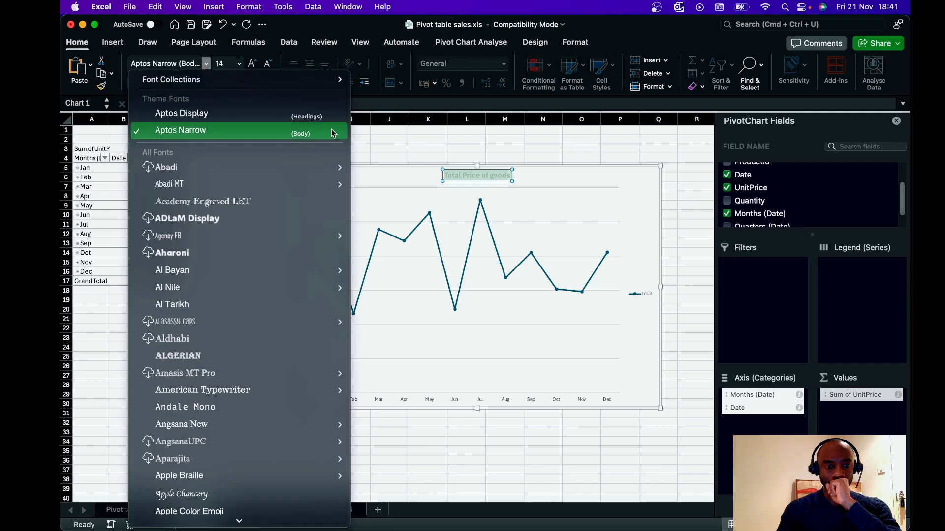
pyautogui.click(186, 201)
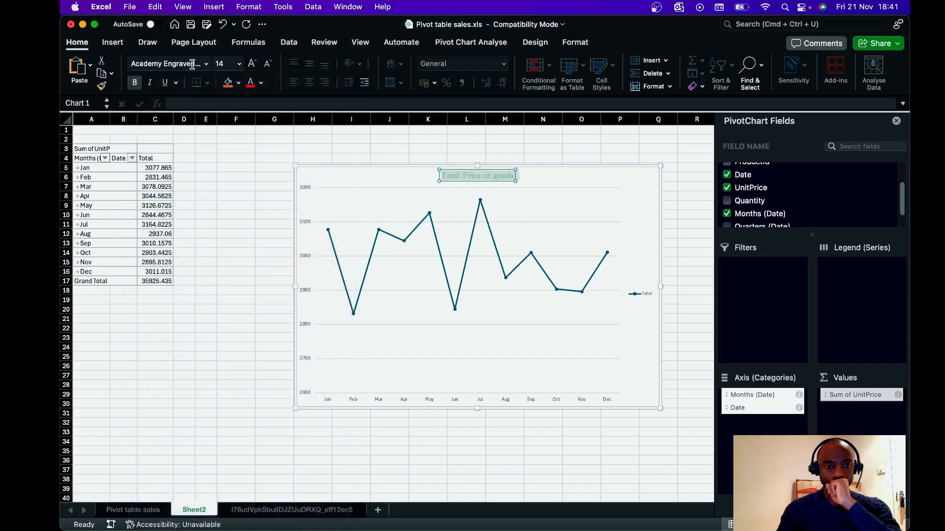
pyautogui.click(239, 63)
pyautogui.click(231, 197)
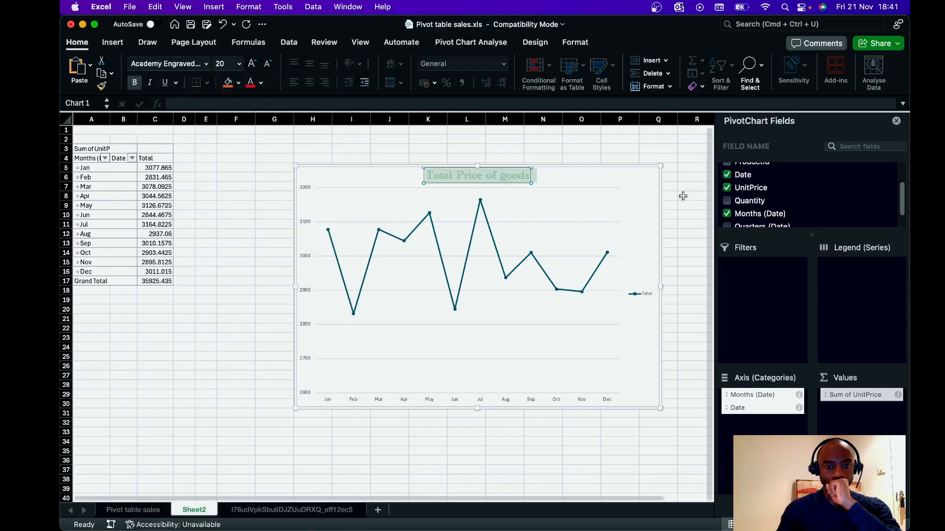
pyautogui.click(622, 179)
pyautogui.scroll(-1, 622, 294)
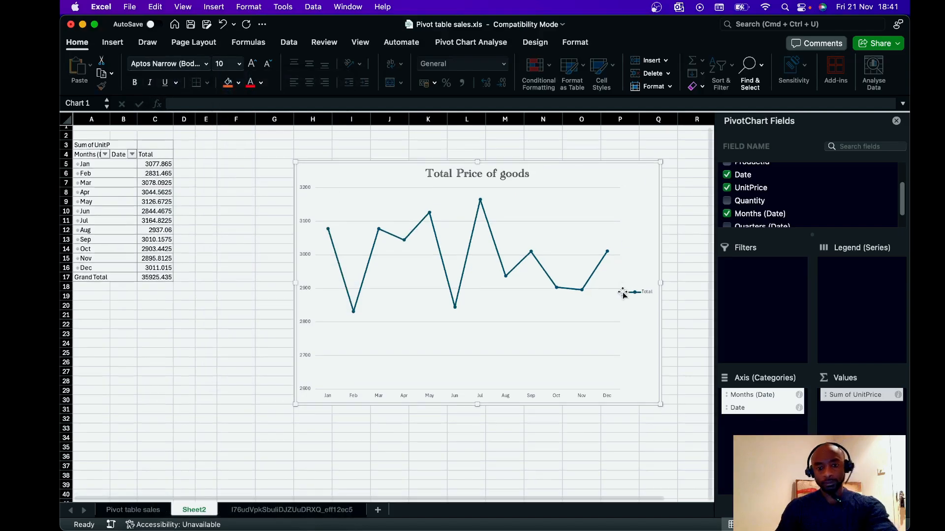
pyautogui.scroll(1, 623, 293)
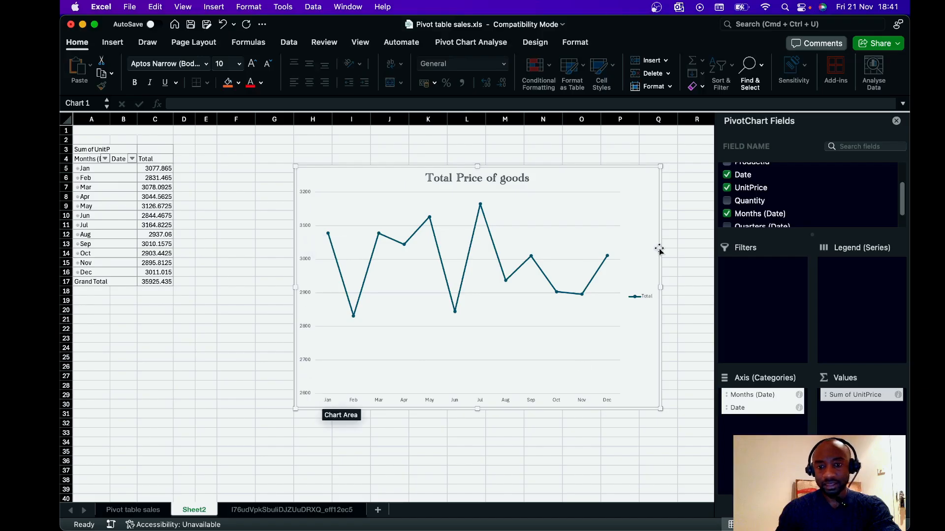
pyautogui.rightClick(641, 227)
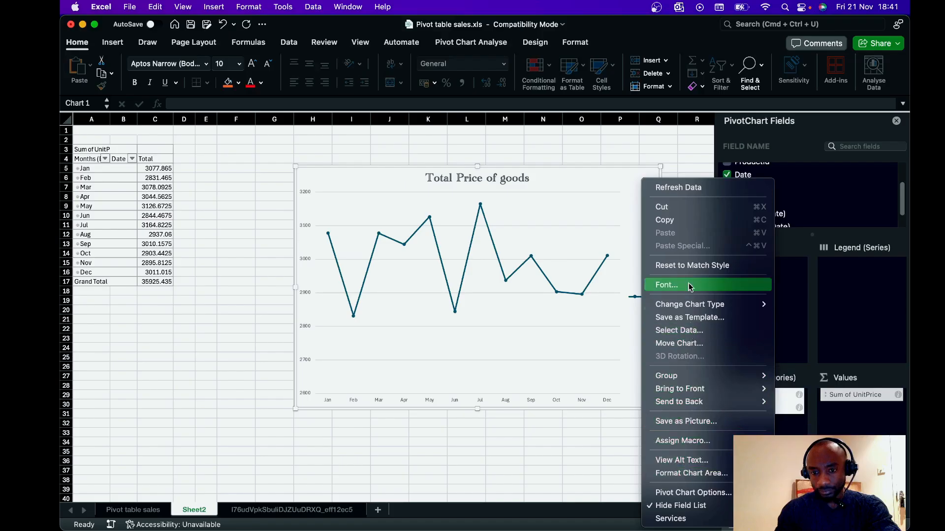
pyautogui.moveTo(688, 309)
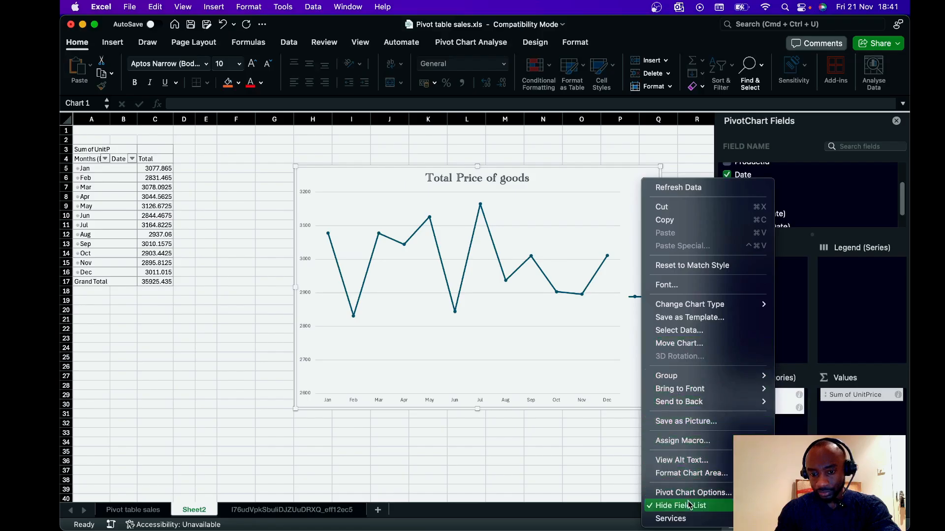
pyautogui.click(606, 183)
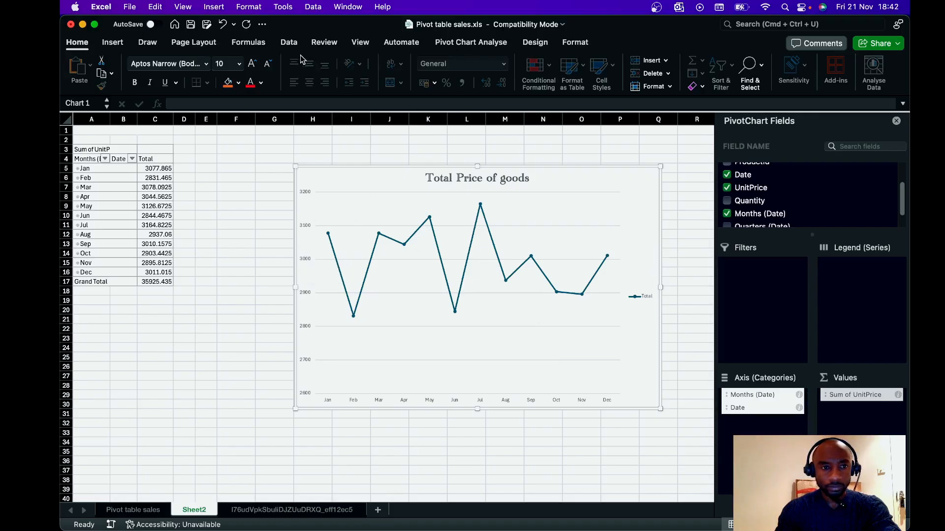
# Add a primary horizontal axis title to the line chart
pyautogui.click(529, 44)
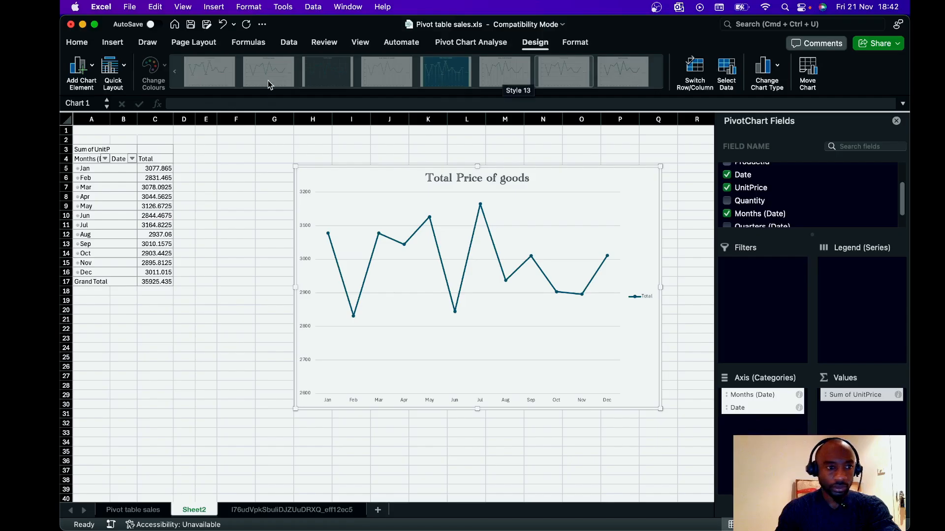
pyautogui.click(91, 69)
pyautogui.moveTo(109, 105)
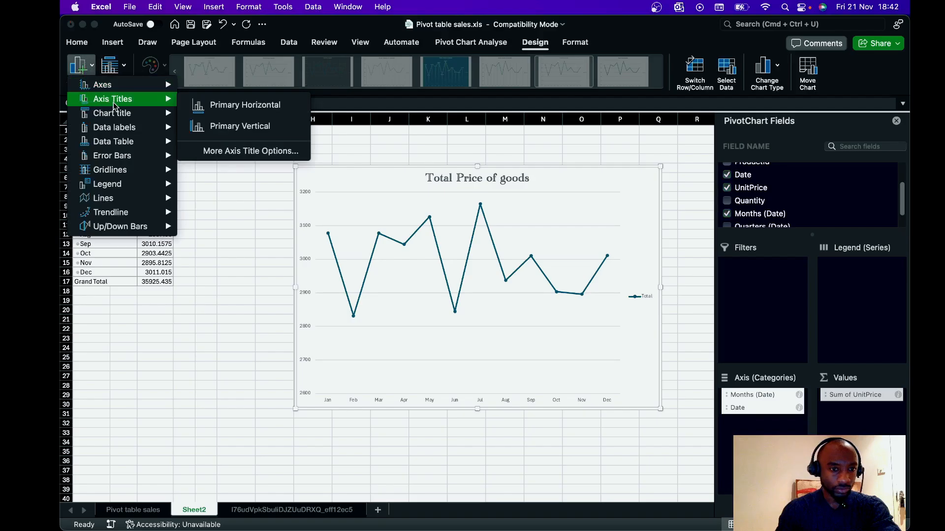
pyautogui.click(240, 106)
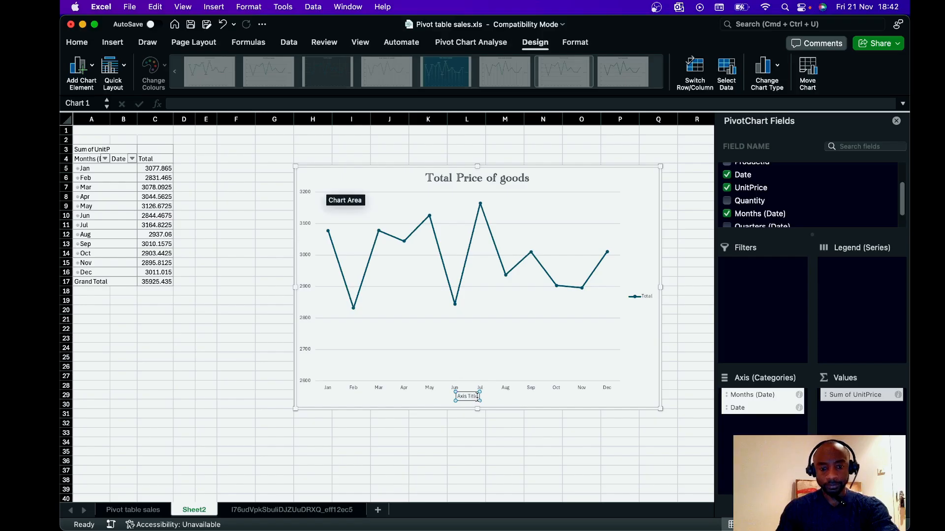
# Replace the horizontal axis title's placeholder text with "Months"
pyautogui.press('BackSpace')
pyautogui.press('BackSpace')
pyautogui.press('BackSpace')
pyautogui.press('BackSpace')
pyautogui.press('BackSpace')
pyautogui.press('BackSpace')
pyautogui.press('BackSpace')
pyautogui.press('BackSpace')
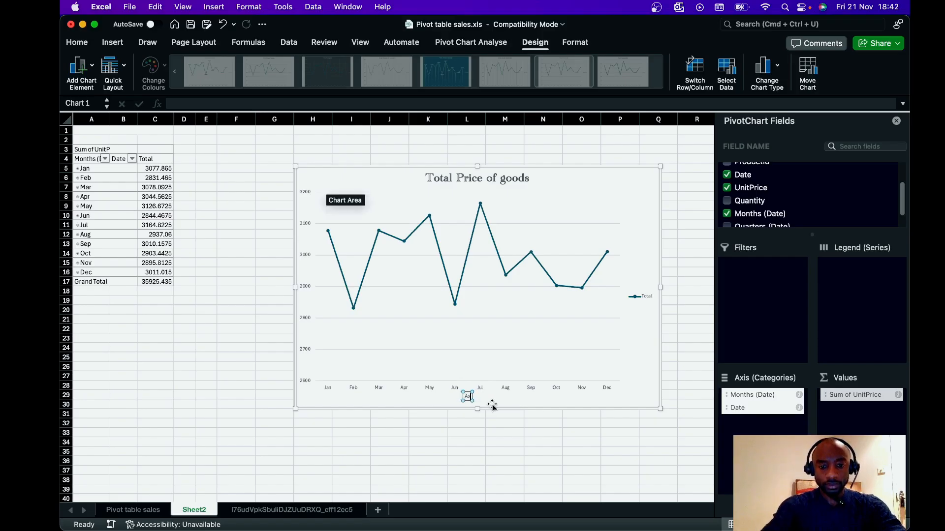
pyautogui.press('BackSpace')
pyautogui.press('BackSpace')
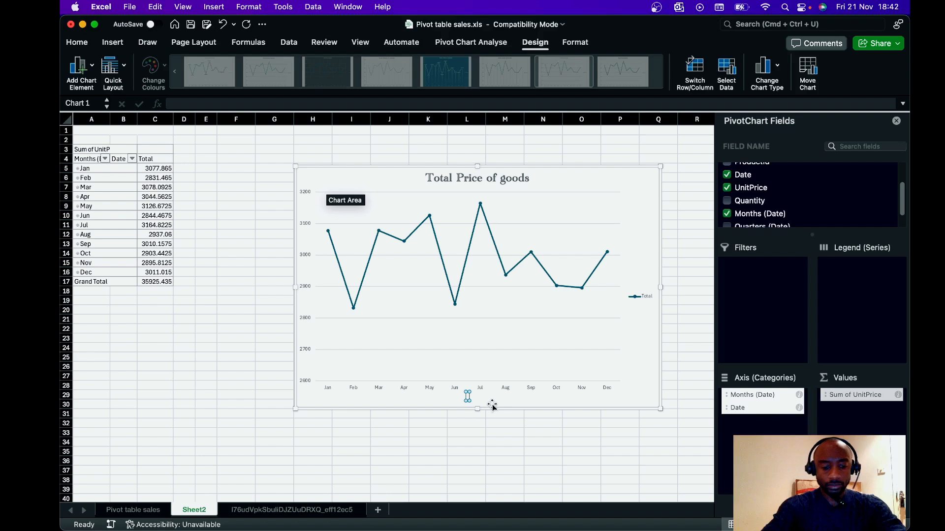
pyautogui.write('Months')
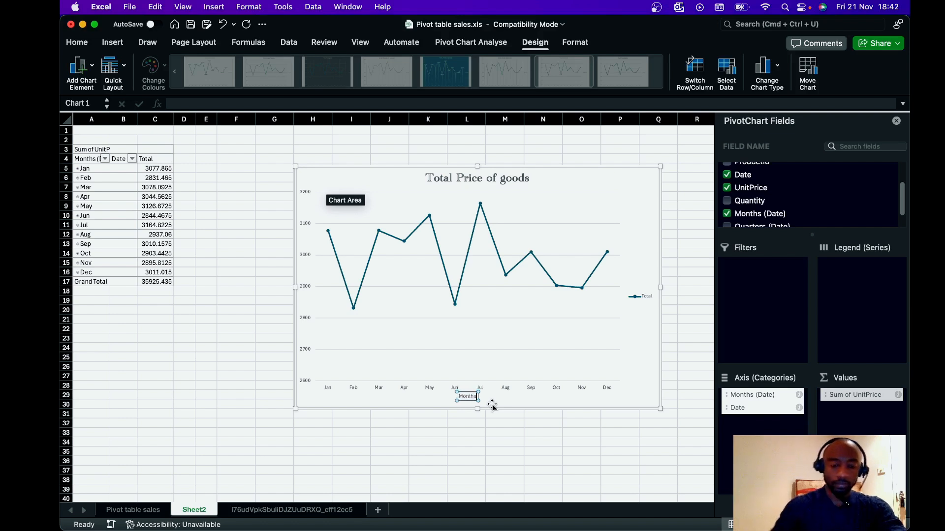
pyautogui.press('BackSpace')
pyautogui.write('s')
pyautogui.click(507, 399)
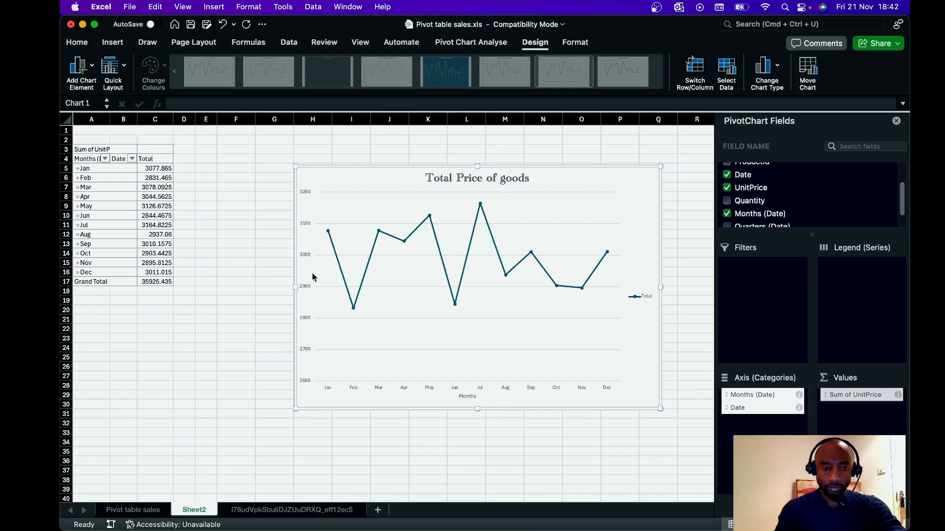
# Add a primary vertical axis title to the line chart, undoing its accidental deletion
pyautogui.click(93, 69)
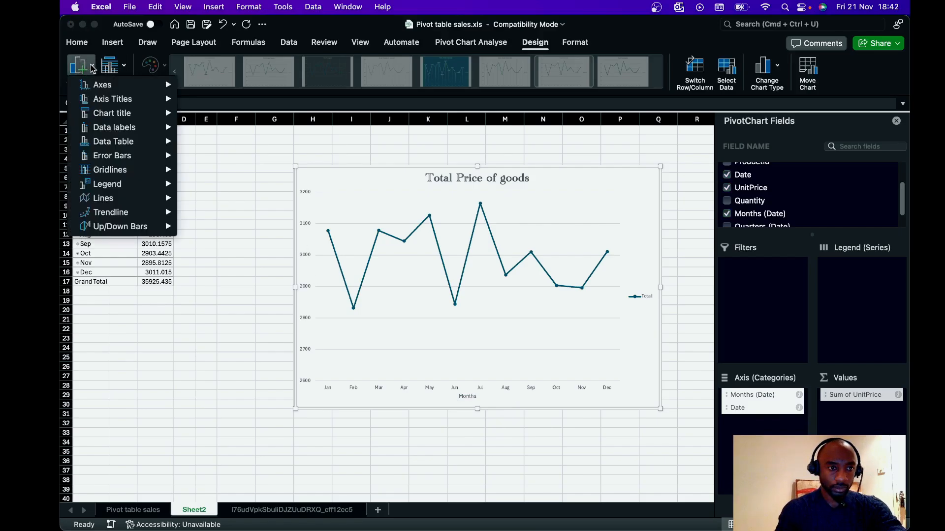
pyautogui.moveTo(101, 100)
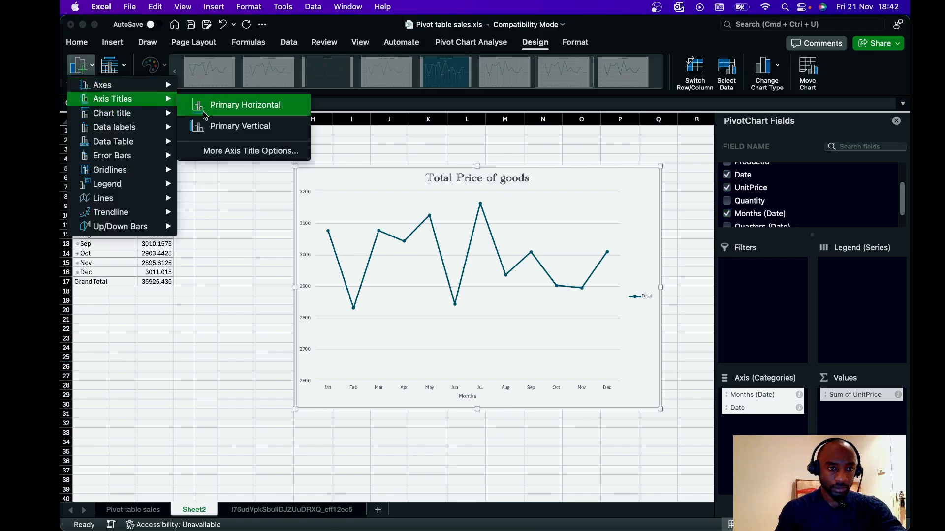
pyautogui.click(220, 129)
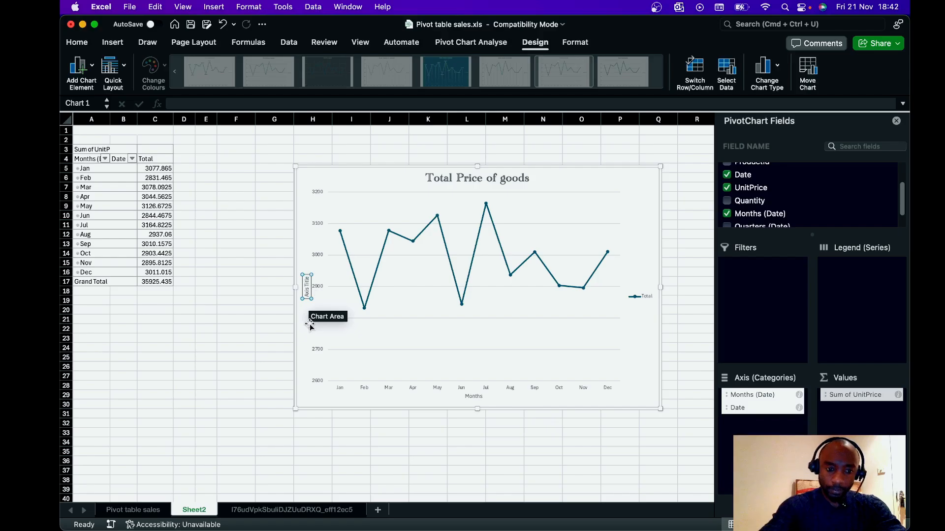
pyautogui.press('BackSpace')
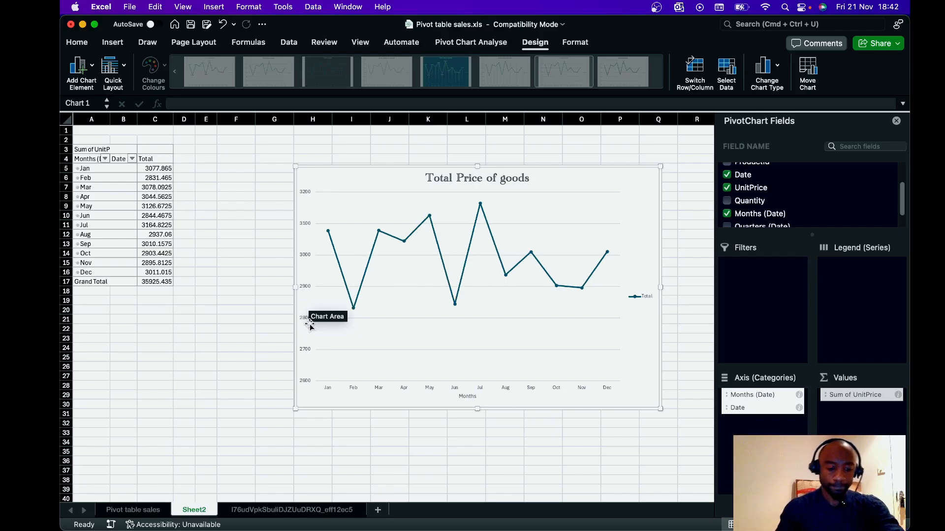
pyautogui.press('super+z')
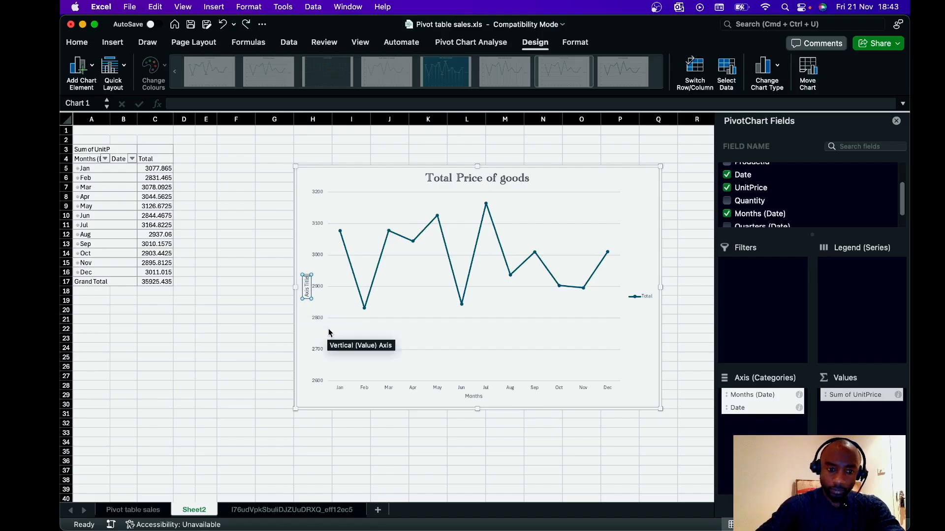
# Replace the vertical axis title's placeholder text with "Prices"
pyautogui.press('BackSpace')
pyautogui.press('BackSpace')
pyautogui.press('BackSpace')
pyautogui.press('BackSpace')
pyautogui.press('BackSpace')
pyautogui.press('BackSpace')
pyautogui.press('BackSpace')
pyautogui.press('BackSpace')
pyautogui.press('BackSpace')
pyautogui.press('BackSpace')
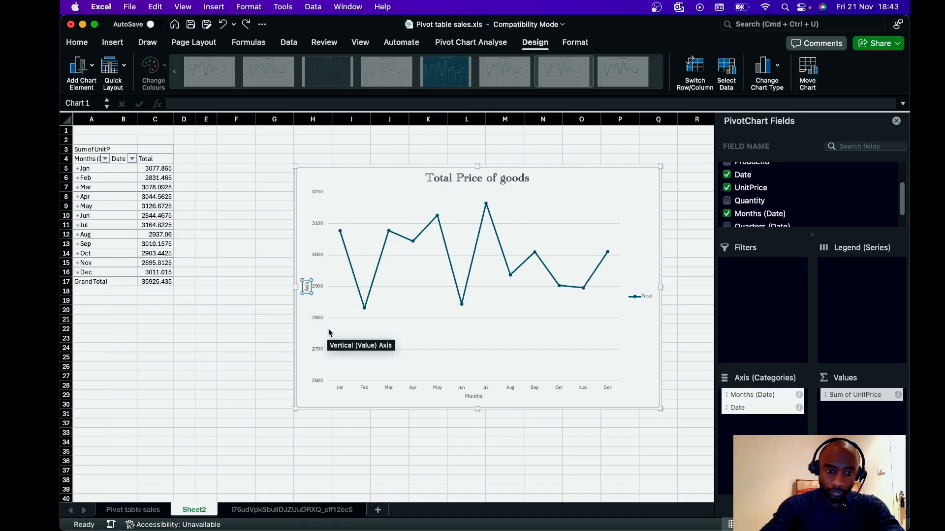
pyautogui.press('BackSpace')
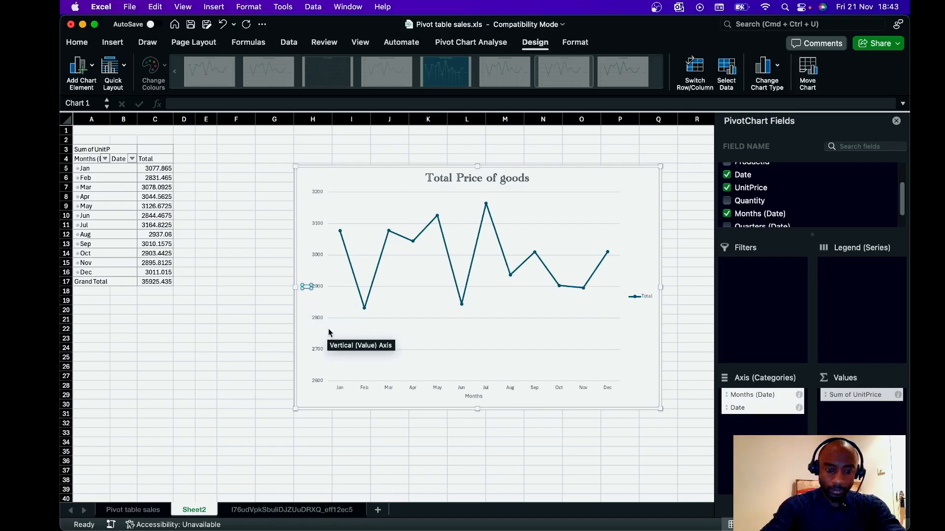
pyautogui.write('Prices')
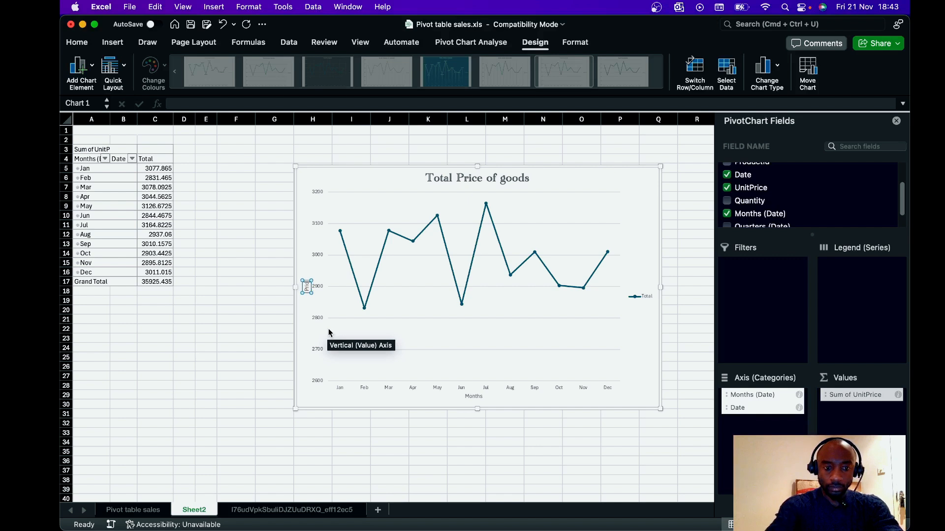
pyautogui.click(326, 398)
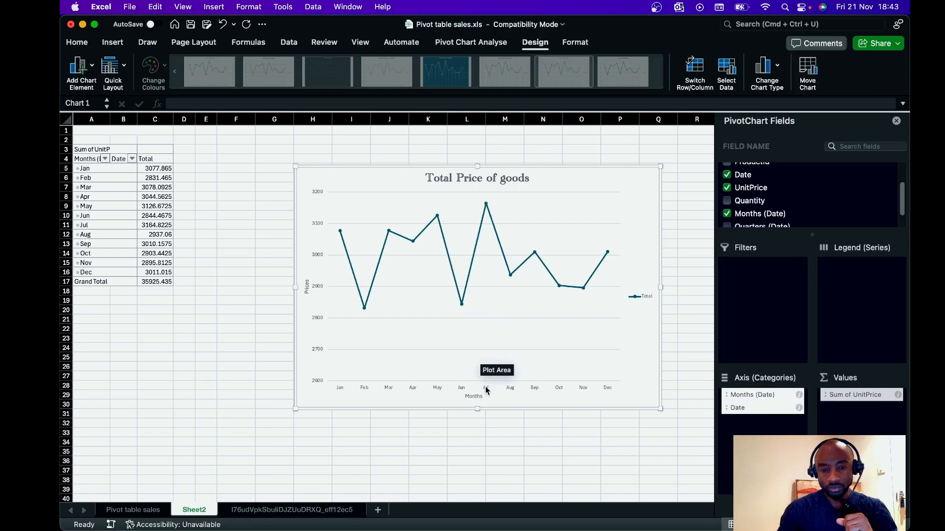
pyautogui.moveTo(488, 212)
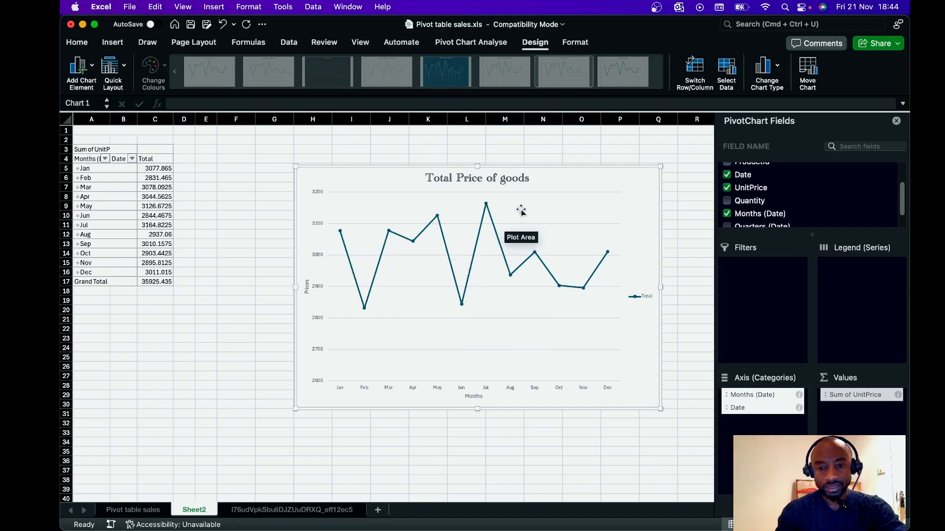
pyautogui.click(94, 67)
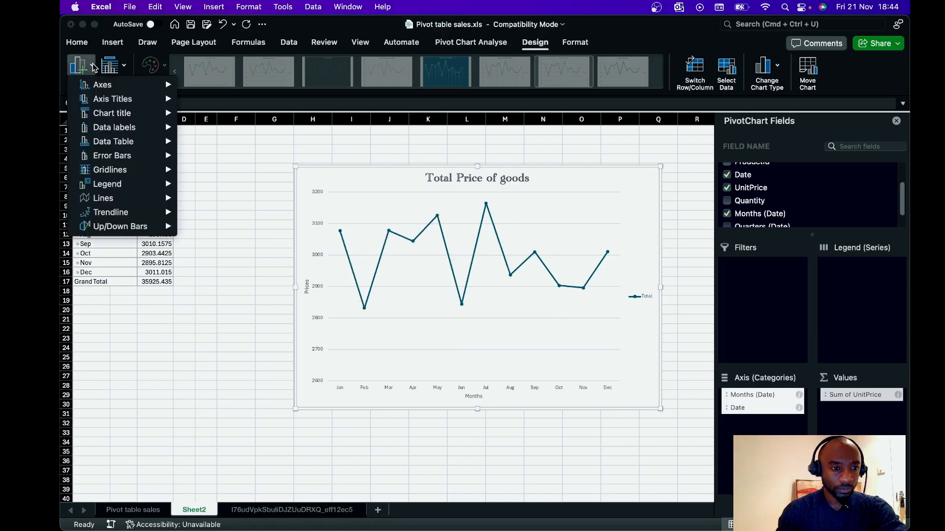
pyautogui.moveTo(113, 114)
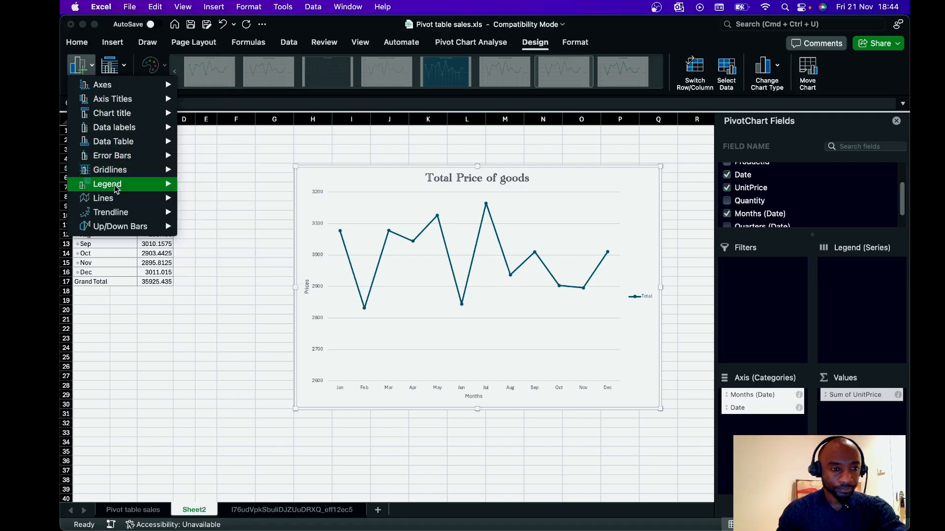
pyautogui.moveTo(117, 189)
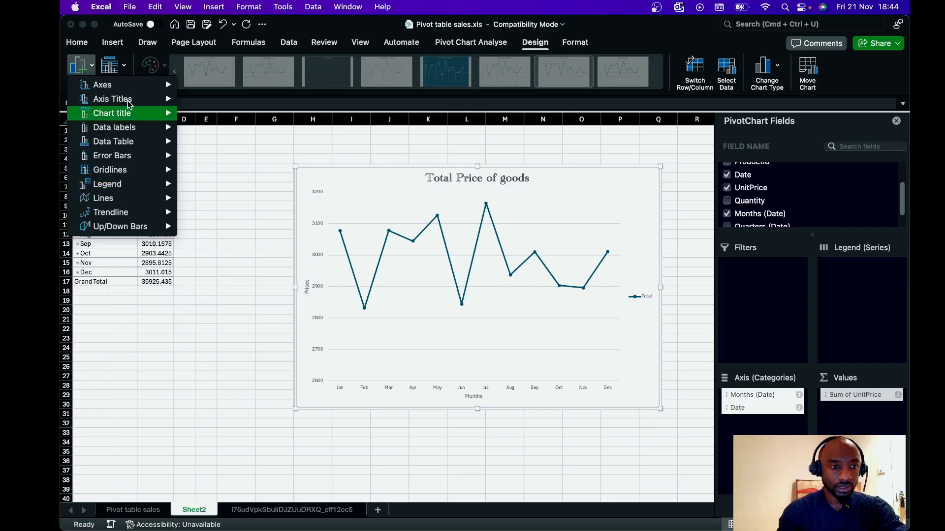
pyautogui.click(332, 31)
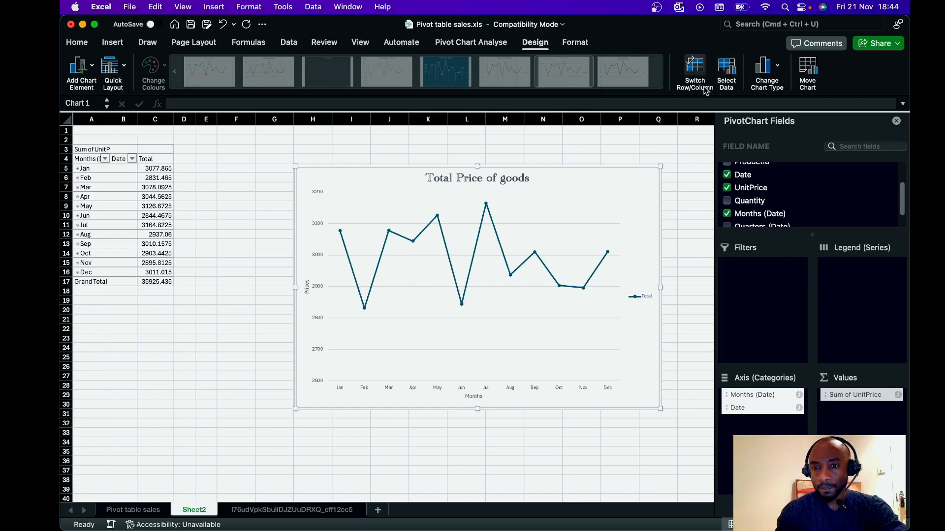
pyautogui.click(777, 70)
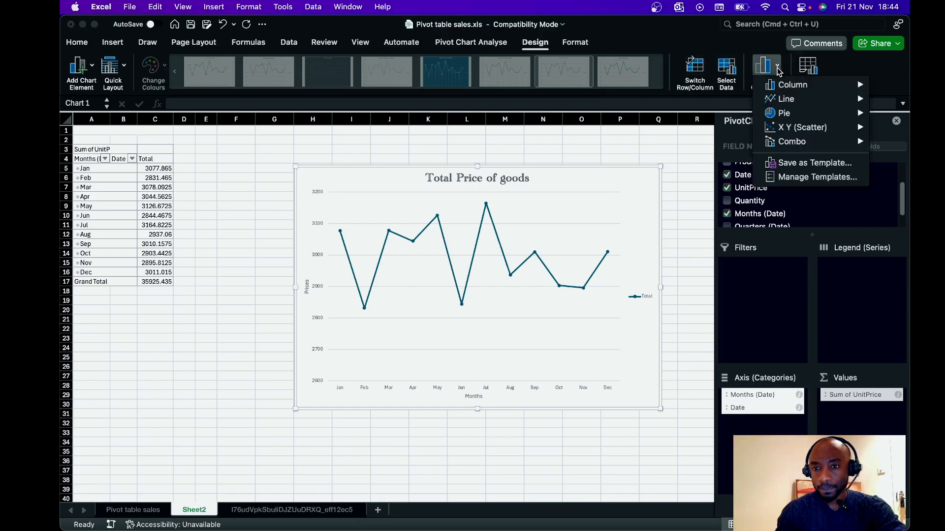
pyautogui.click(778, 67)
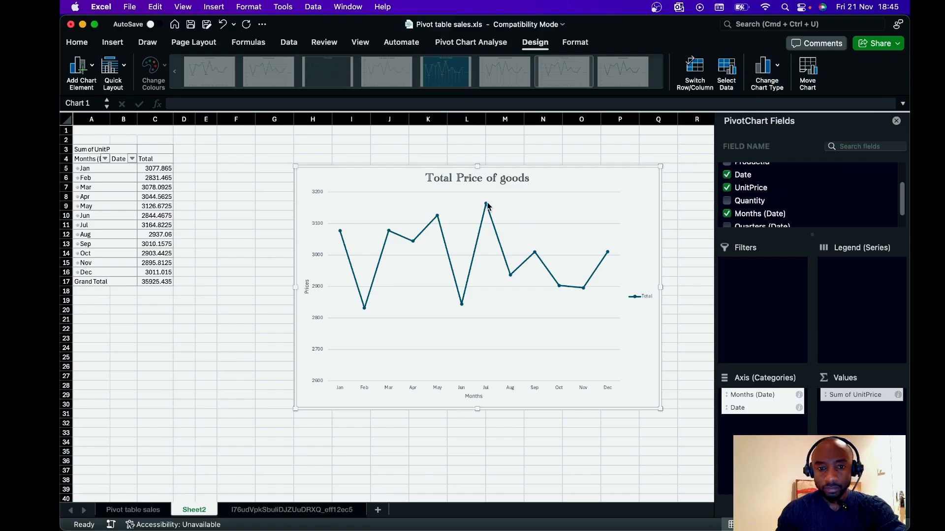
# Hide the PivotChart field list and show it again
pyautogui.rightClick(646, 215)
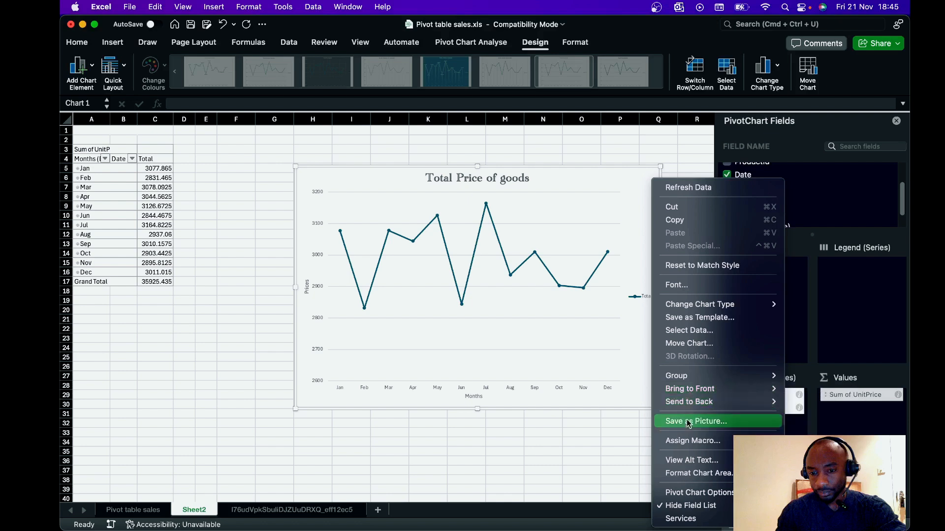
pyautogui.click(670, 509)
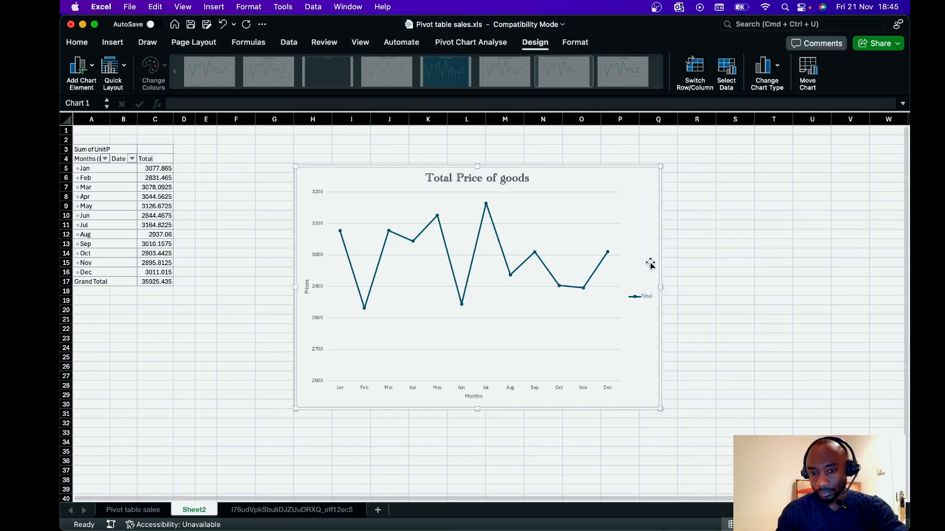
pyautogui.rightClick(645, 246)
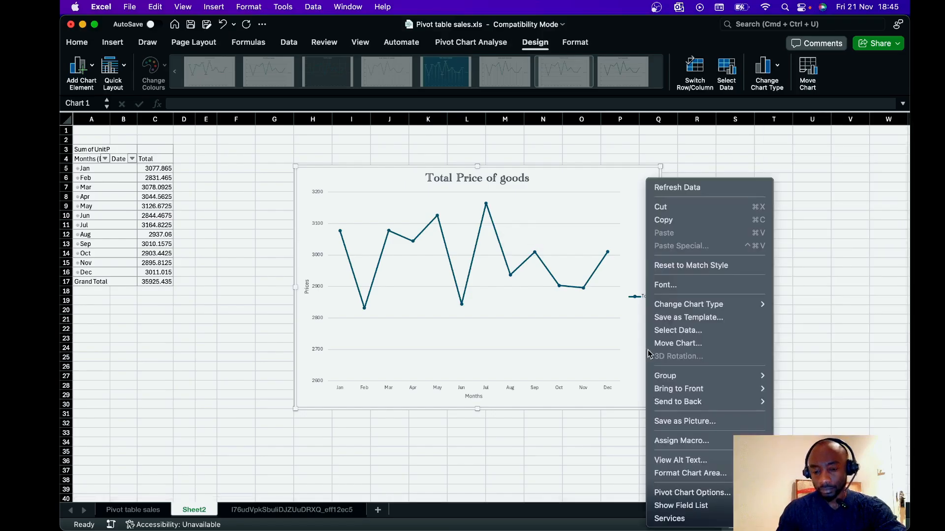
pyautogui.click(668, 507)
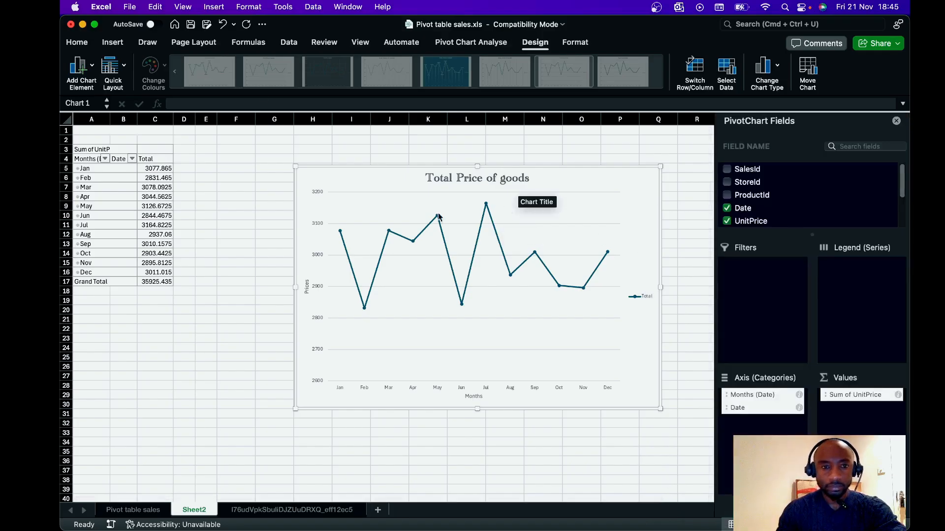
# Examine the horizontal axis formatting options, including its labels, tick marks, number and text settings, and close them
pyautogui.click(93, 69)
pyautogui.moveTo(96, 88)
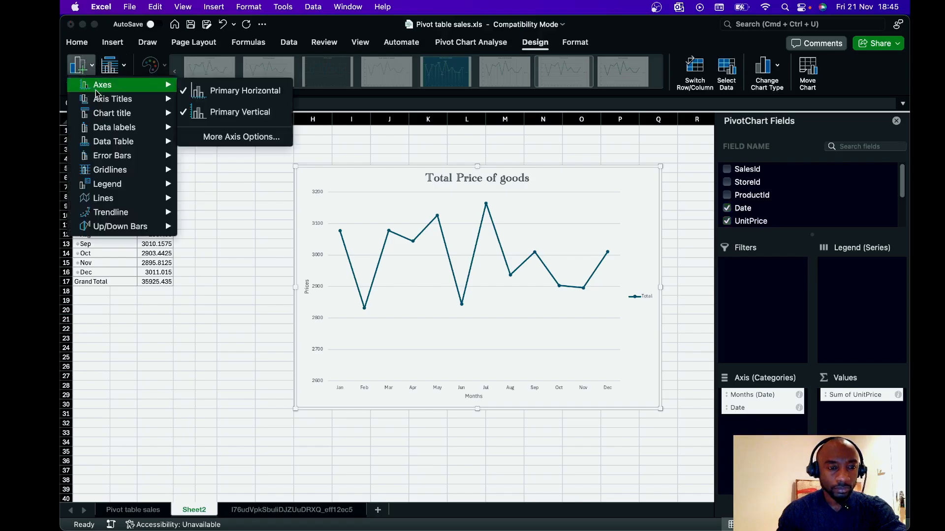
pyautogui.click(235, 138)
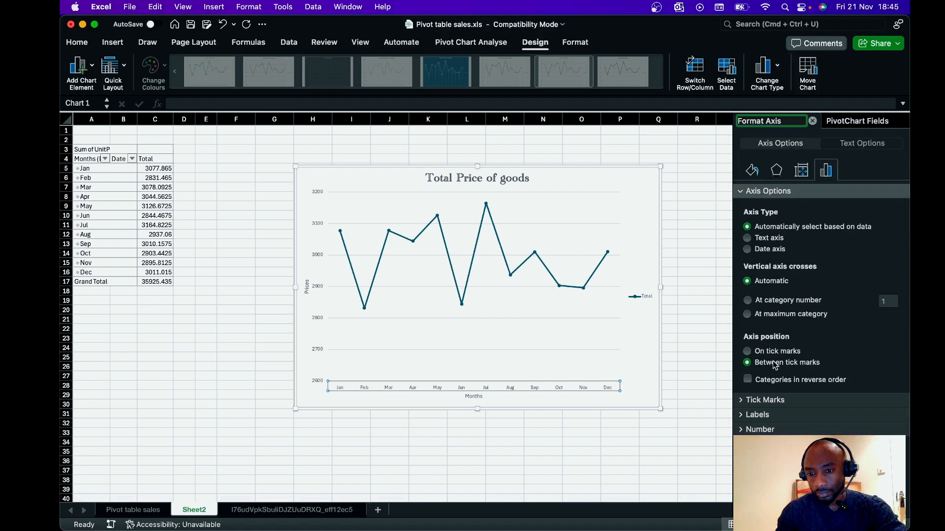
pyautogui.click(742, 415)
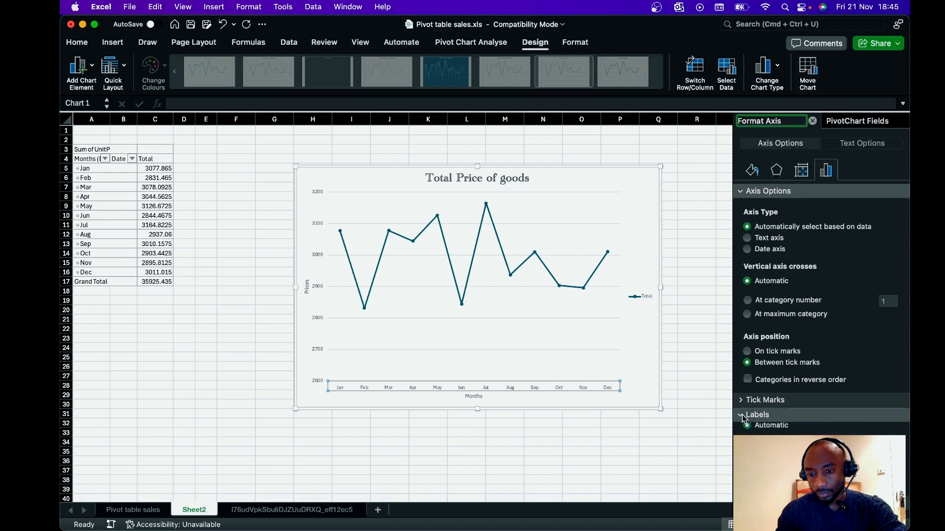
pyautogui.scroll(-1, 811, 414)
pyautogui.scroll(-1, 812, 418)
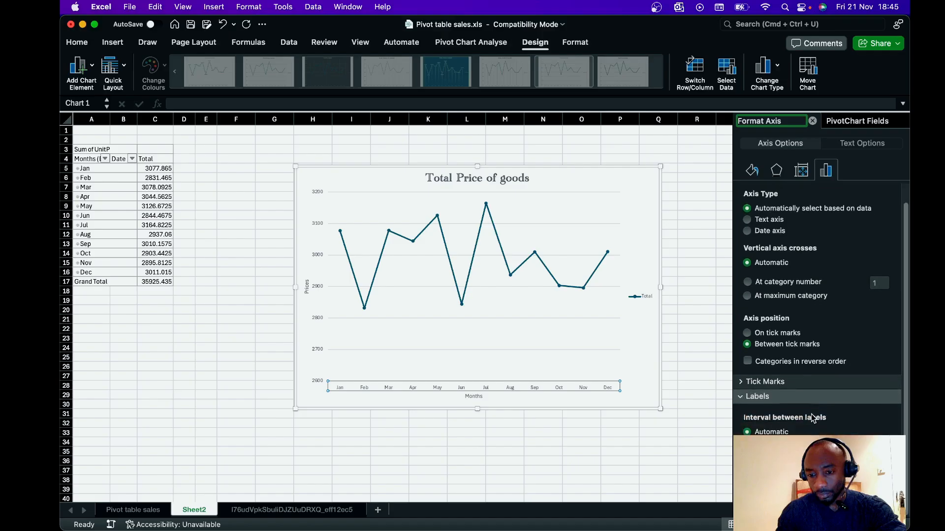
pyautogui.click(745, 399)
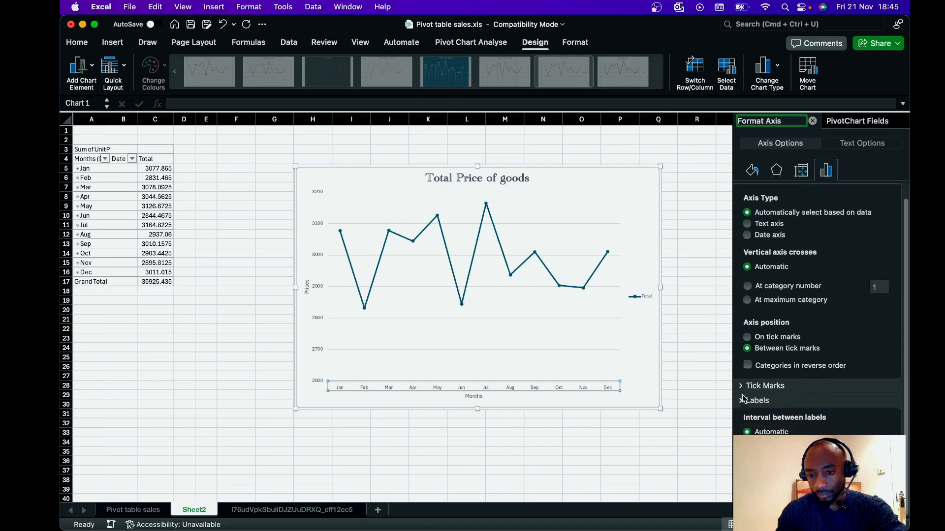
pyautogui.click(742, 400)
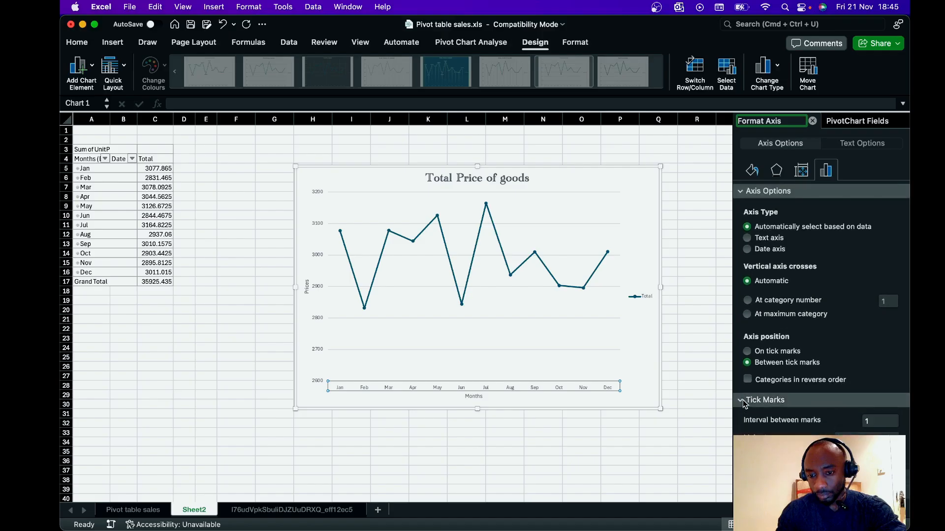
pyautogui.click(743, 400)
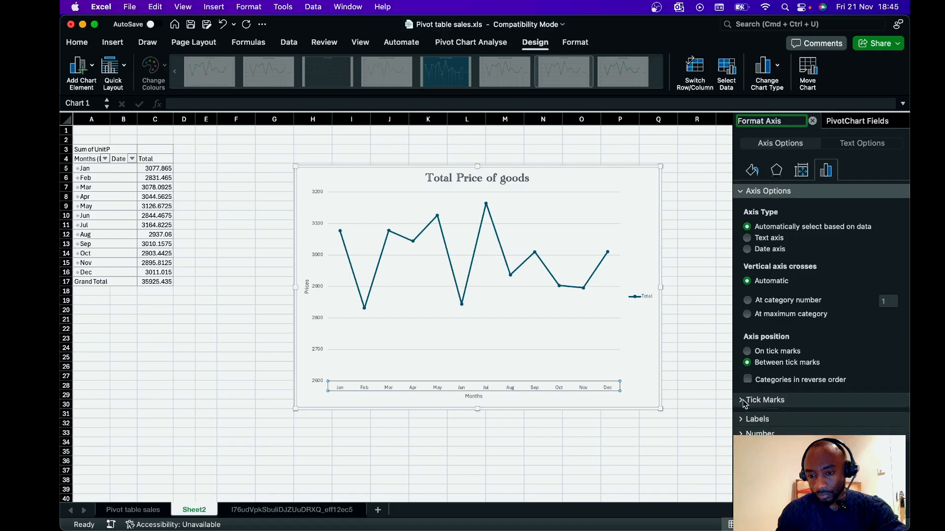
pyautogui.click(742, 428)
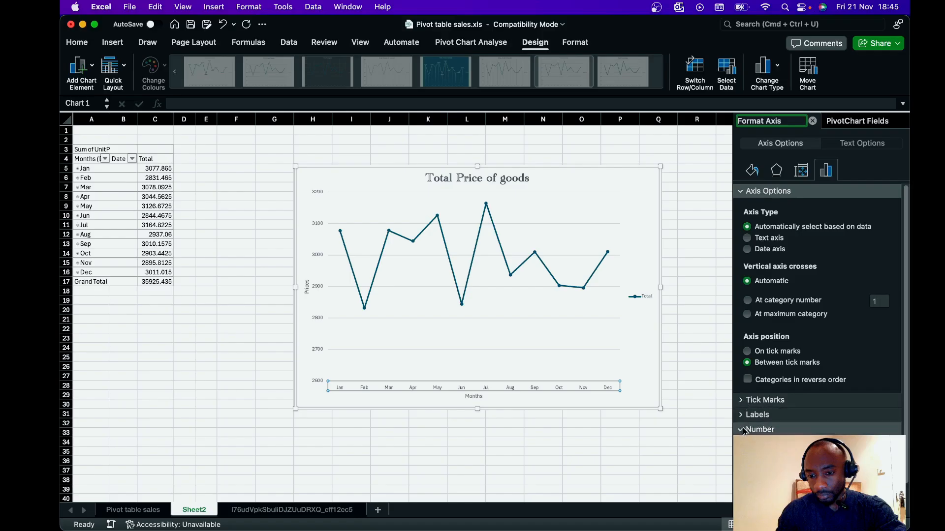
pyautogui.click(742, 428)
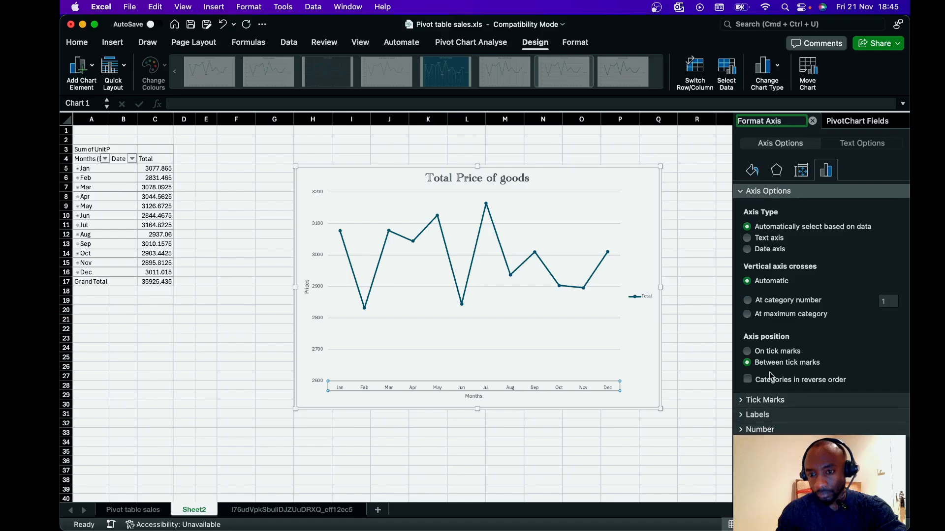
pyautogui.click(860, 148)
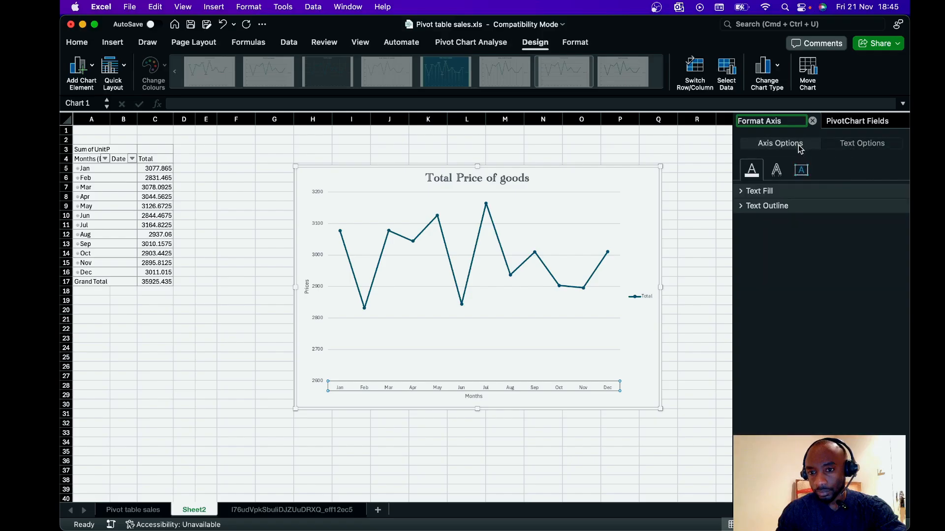
pyautogui.click(812, 121)
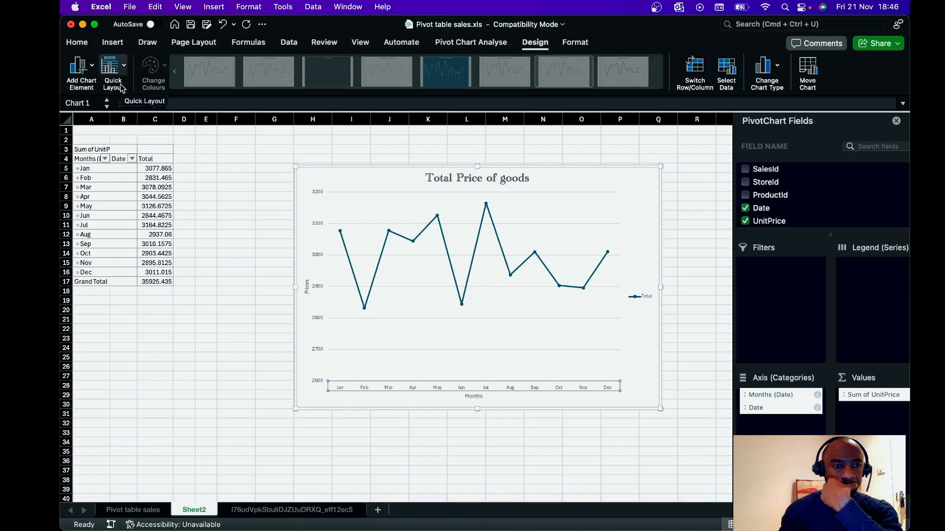
# Add data labels centred on the line chart's data points
pyautogui.click(92, 67)
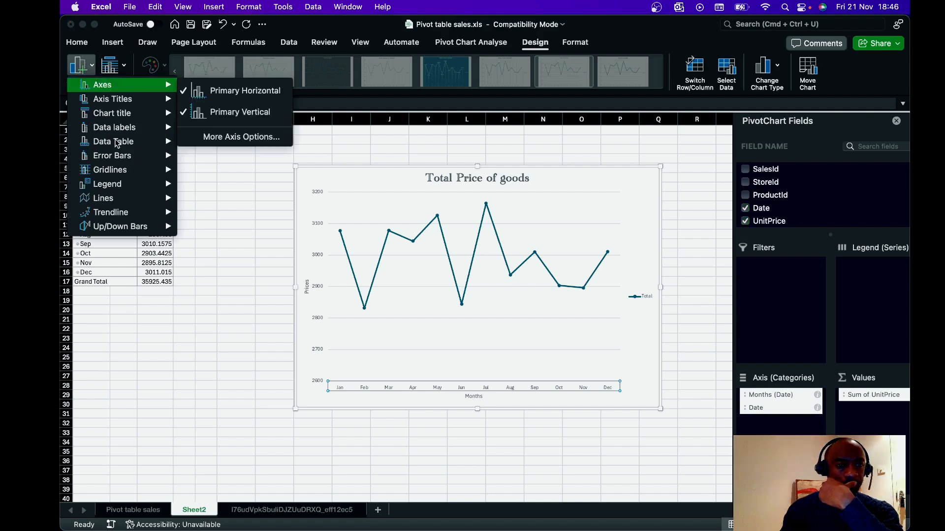
pyautogui.moveTo(120, 132)
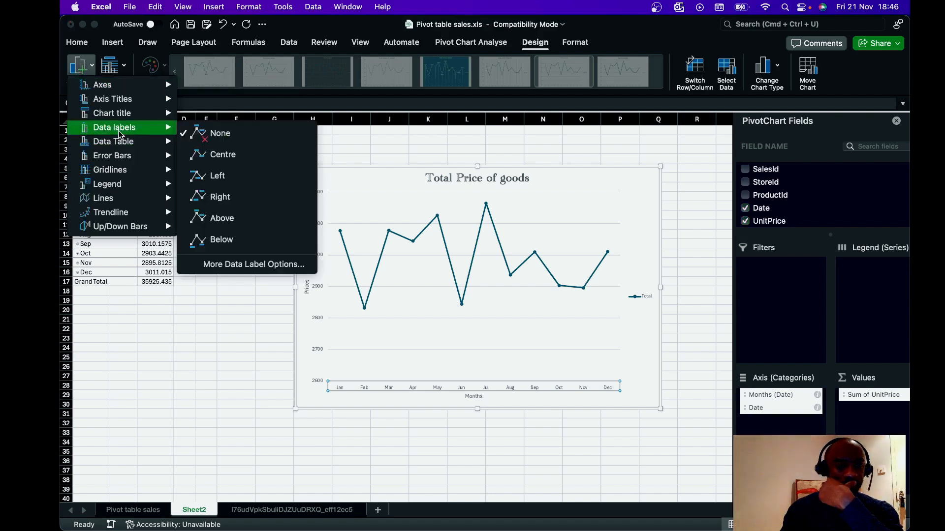
pyautogui.click(210, 156)
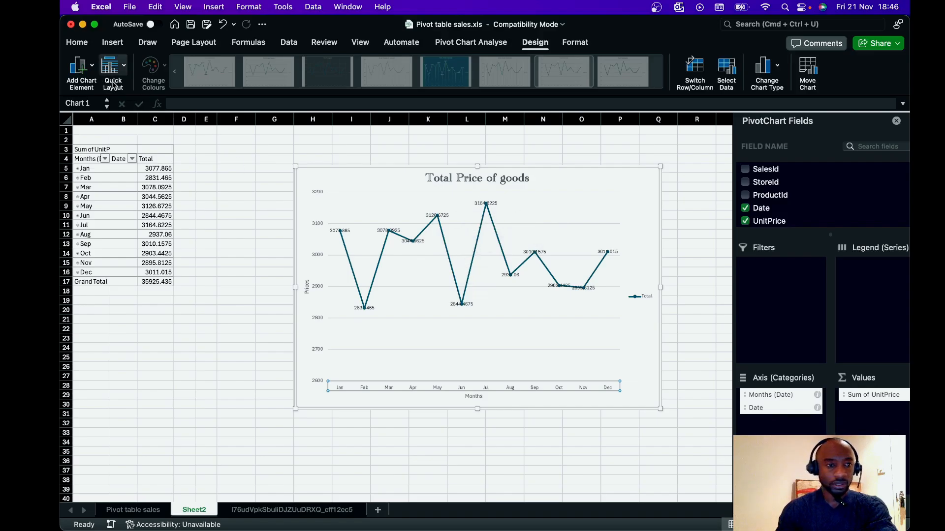
# Place the line chart's data labels to the left of the data points
pyautogui.click(80, 69)
pyautogui.moveTo(113, 128)
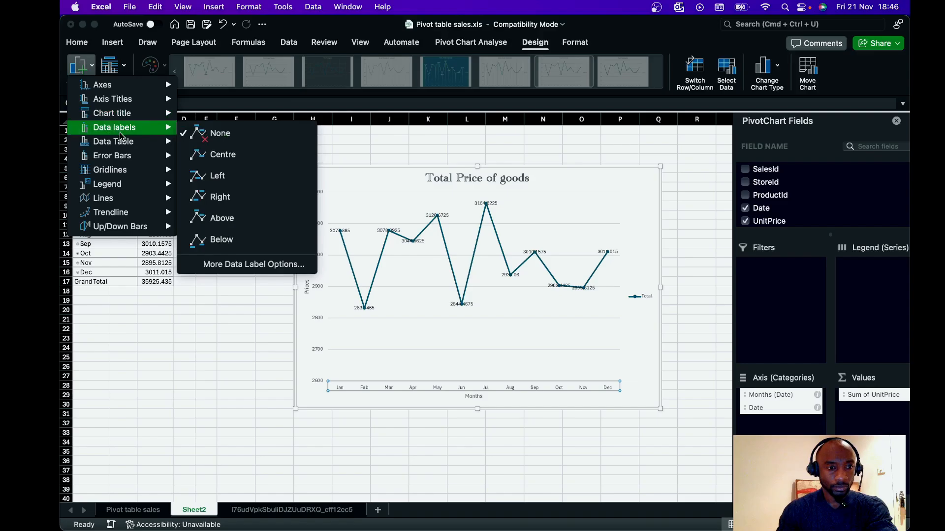
pyautogui.click(219, 176)
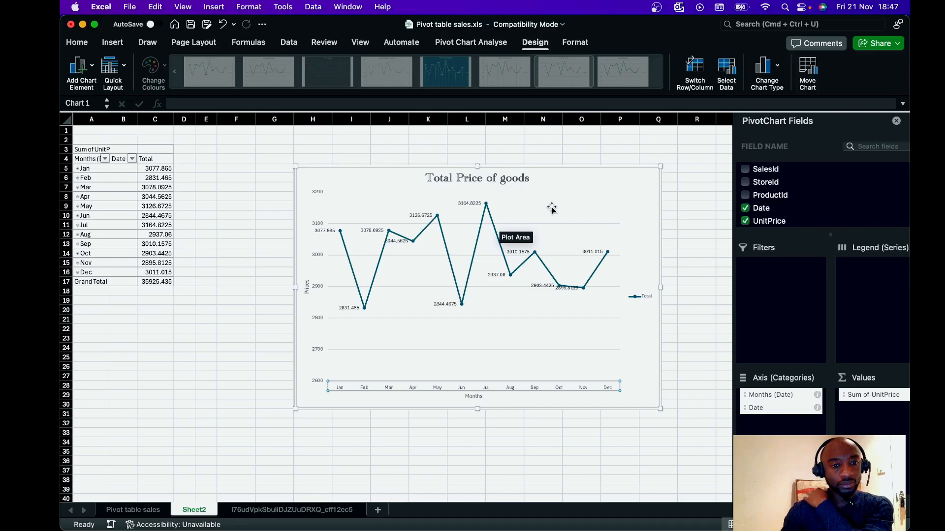
pyautogui.click(633, 210)
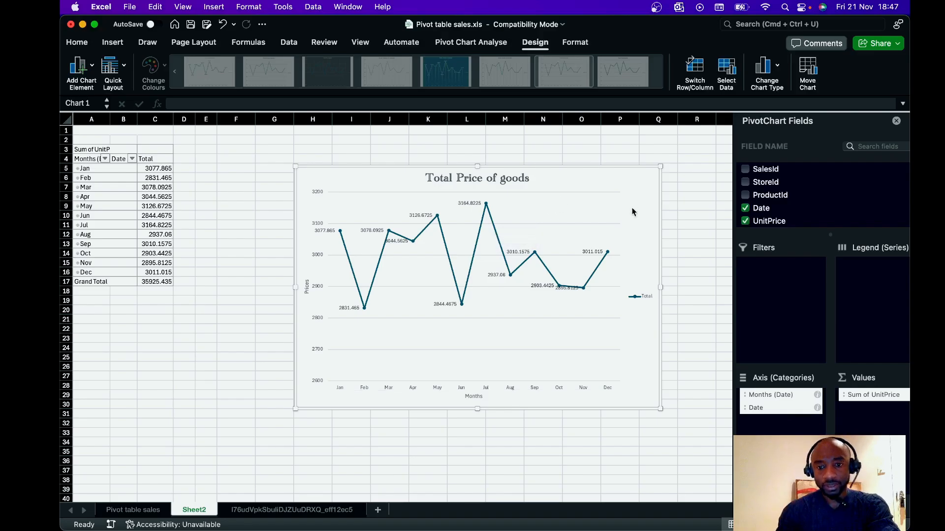
# Open the detailed formatting options for the chart's data labels and review the available separators
pyautogui.rightClick(632, 211)
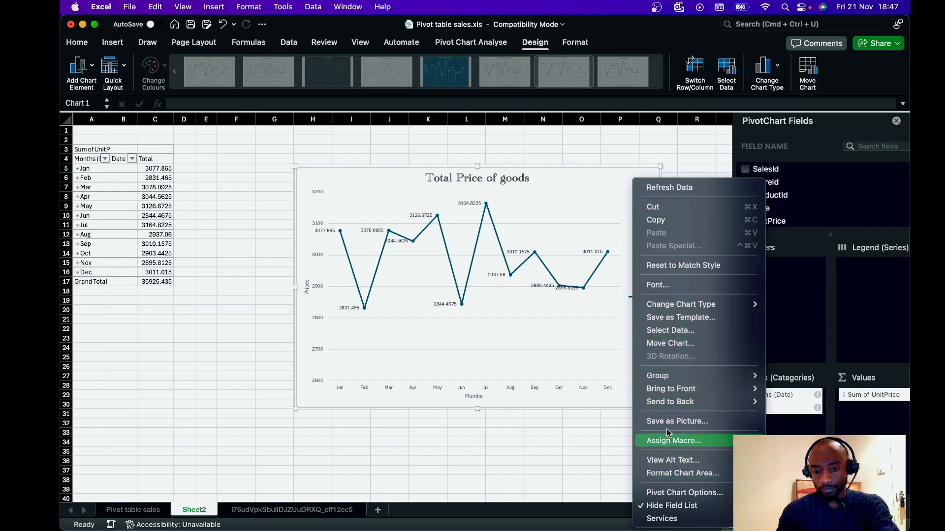
pyautogui.click(619, 190)
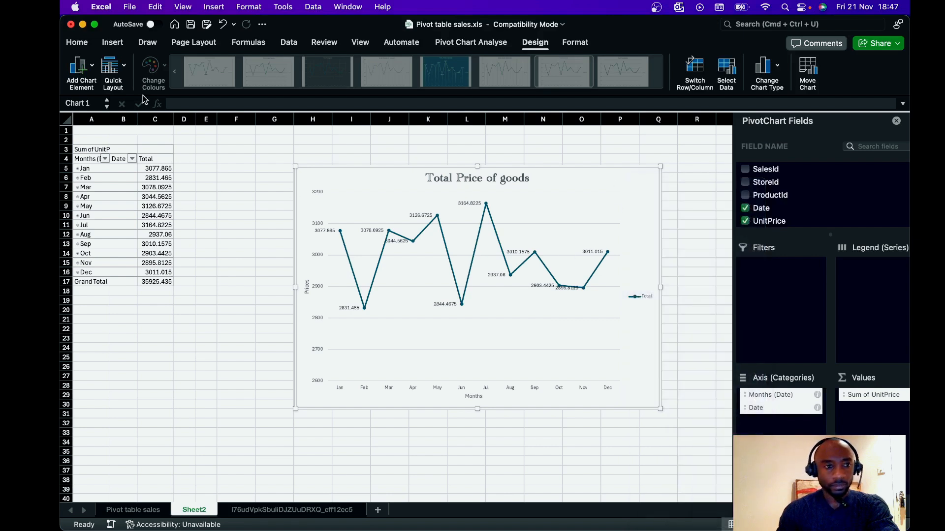
pyautogui.click(80, 68)
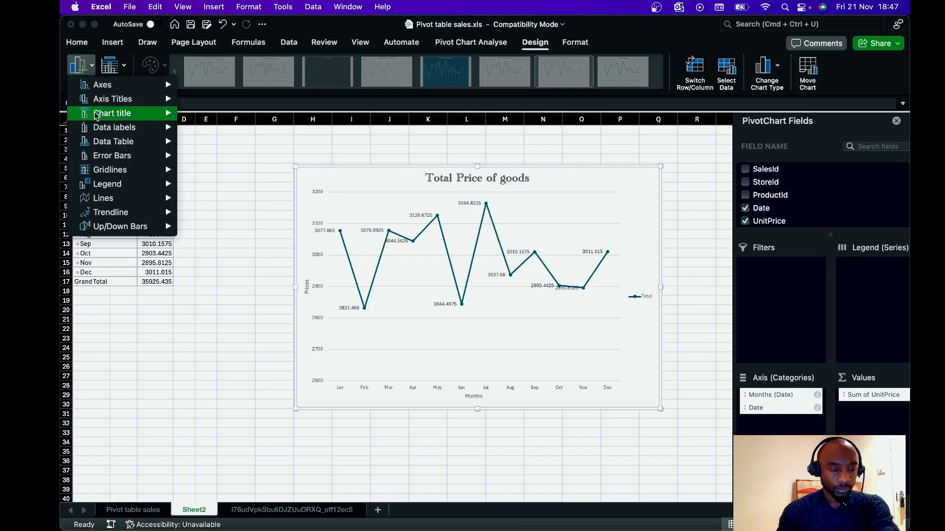
pyautogui.moveTo(111, 128)
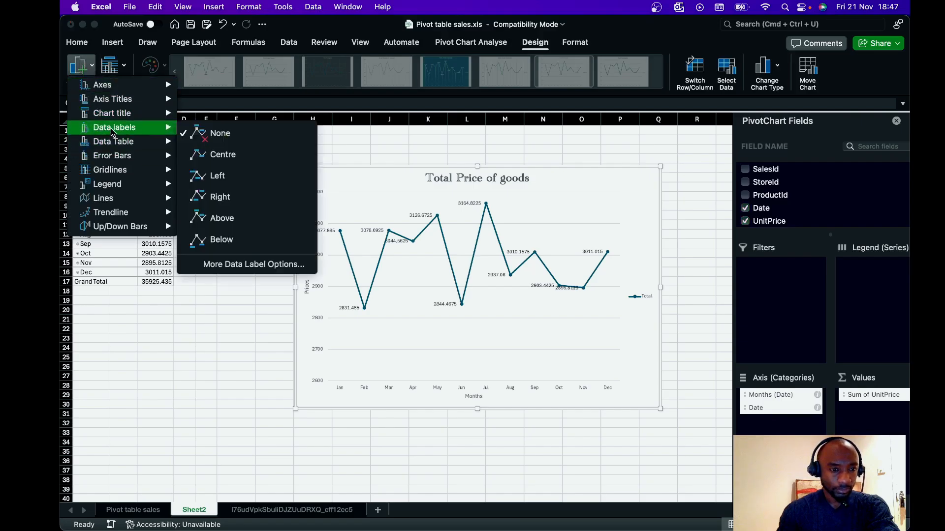
pyautogui.click(249, 268)
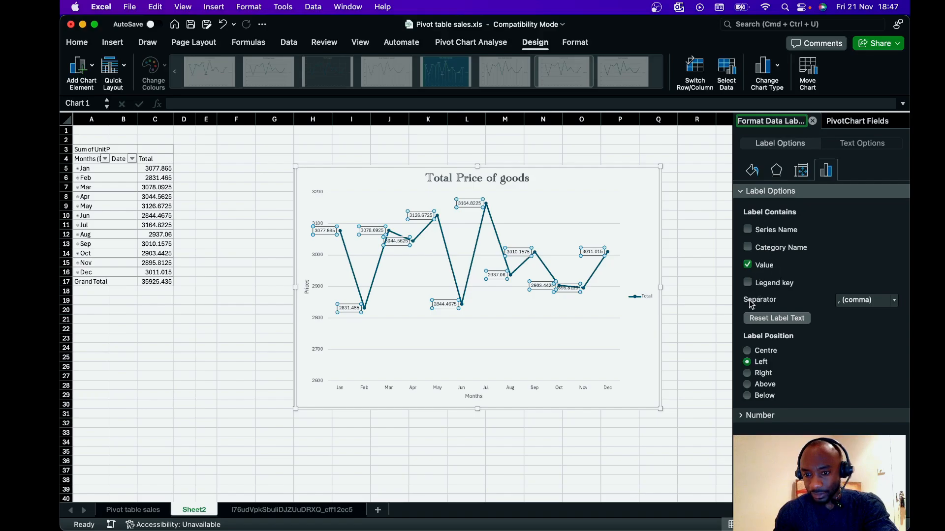
pyautogui.click(894, 301)
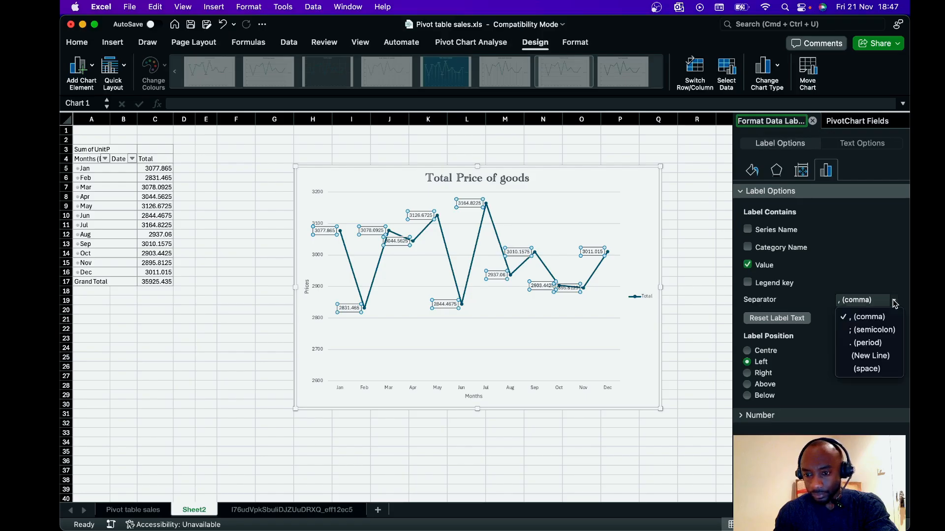
pyautogui.click(894, 301)
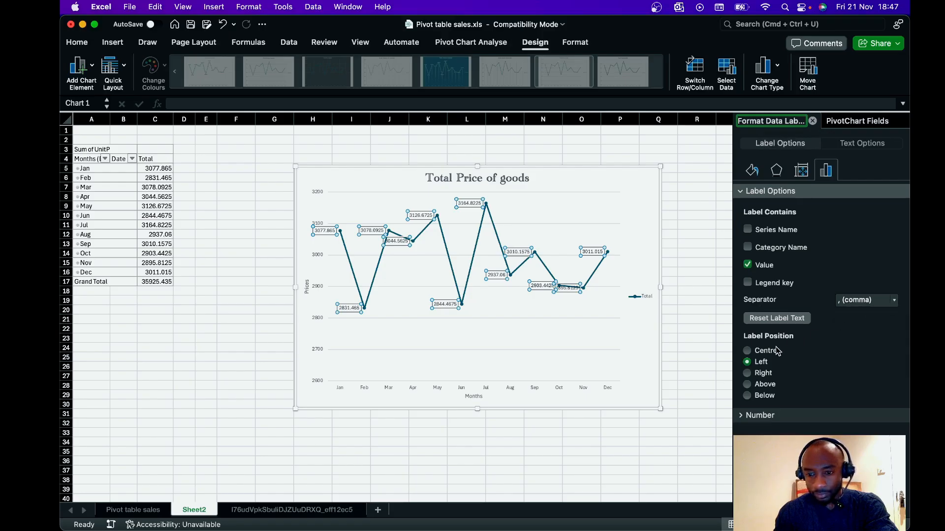
# Set the number format category of the line chart's data labels to Number
pyautogui.click(753, 418)
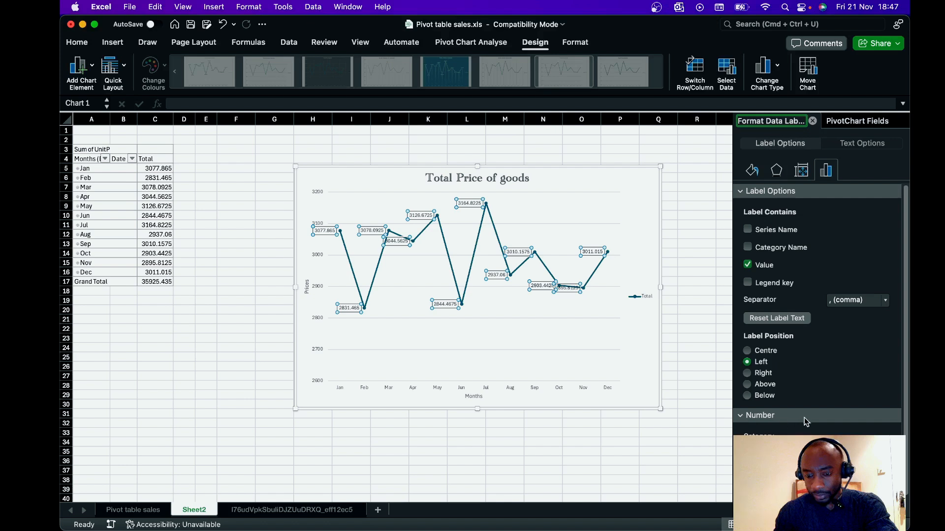
pyautogui.scroll(-2, 806, 422)
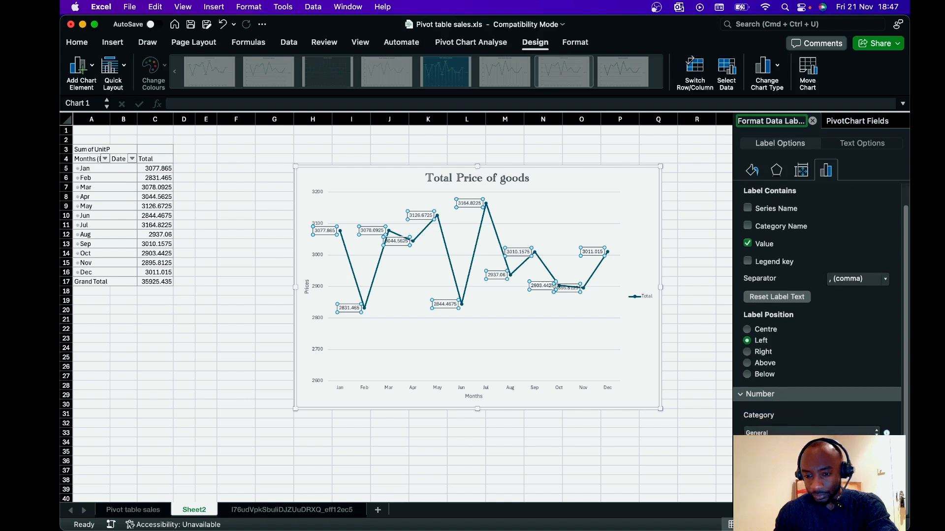
pyautogui.click(779, 433)
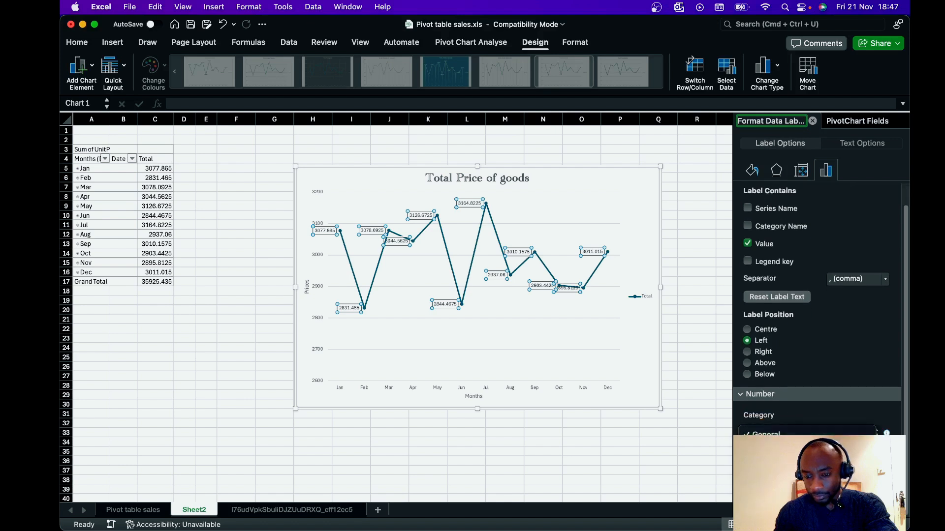
pyautogui.click(766, 445)
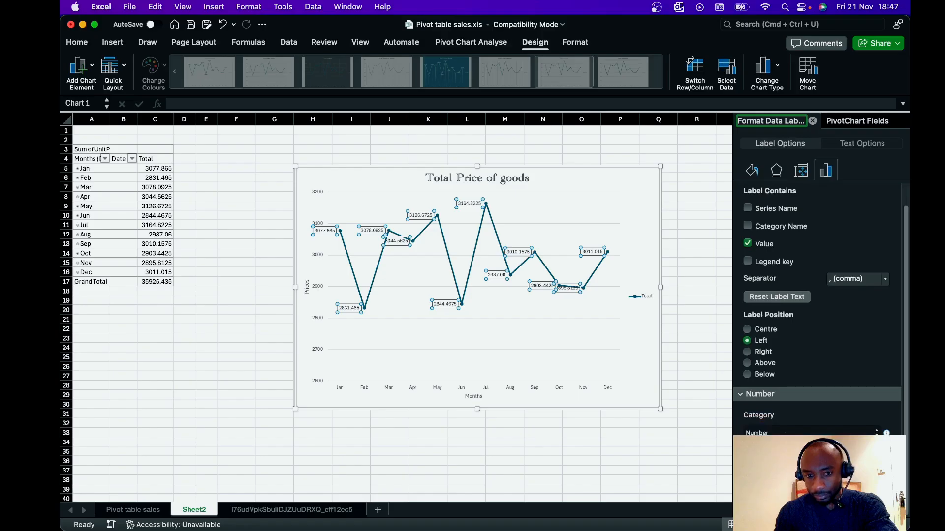
pyautogui.scroll(-3, 814, 433)
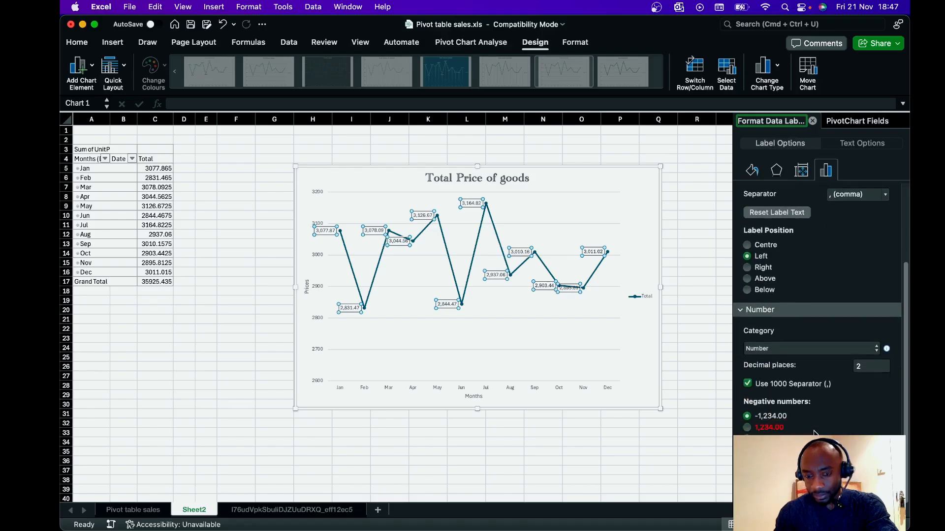
# Set the line chart's data labels to 1 decimal place and close the chart formatting options
pyautogui.scroll(-2, 814, 433)
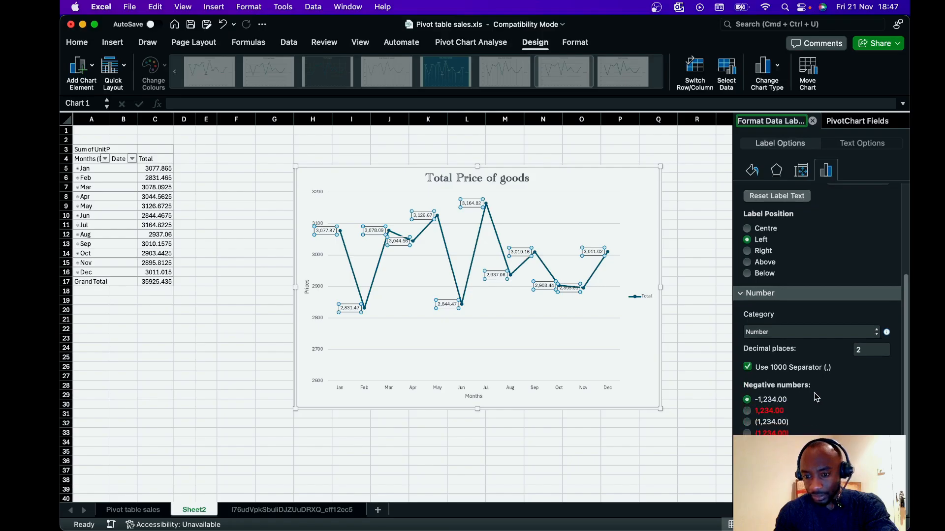
pyautogui.click(877, 352)
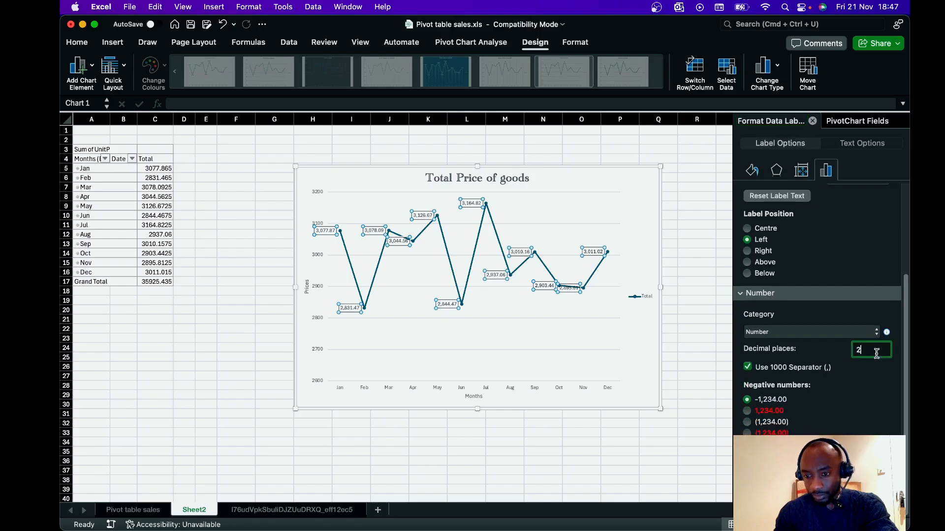
pyautogui.press('BackSpace')
pyautogui.write('1')
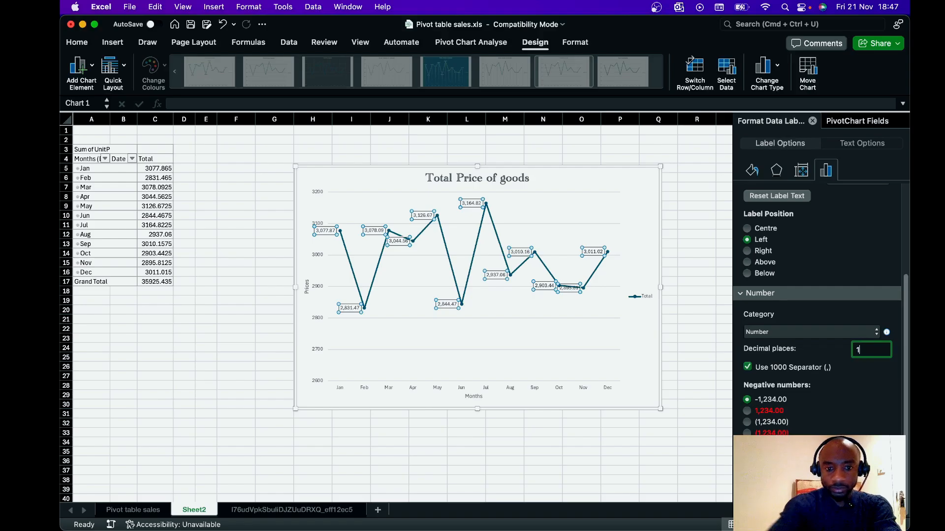
pyautogui.press('Return')
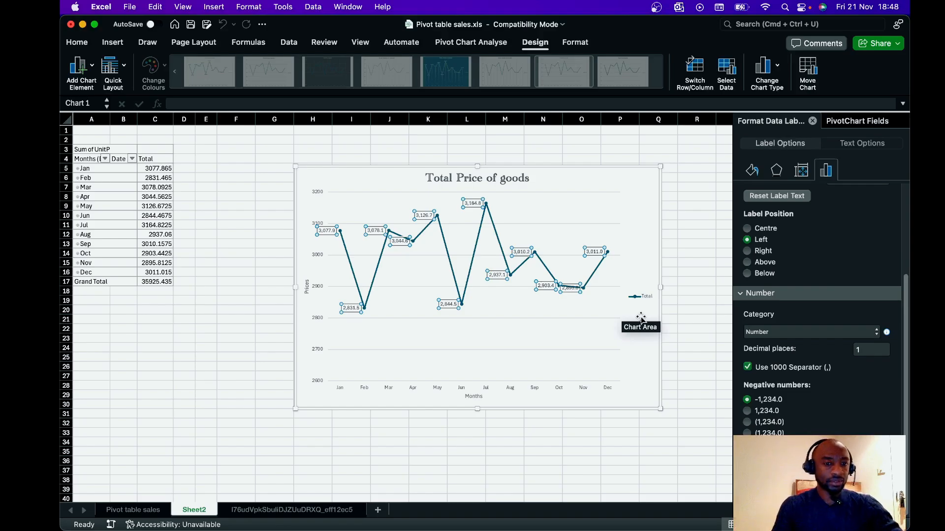
pyautogui.click(638, 205)
pyautogui.click(799, 169)
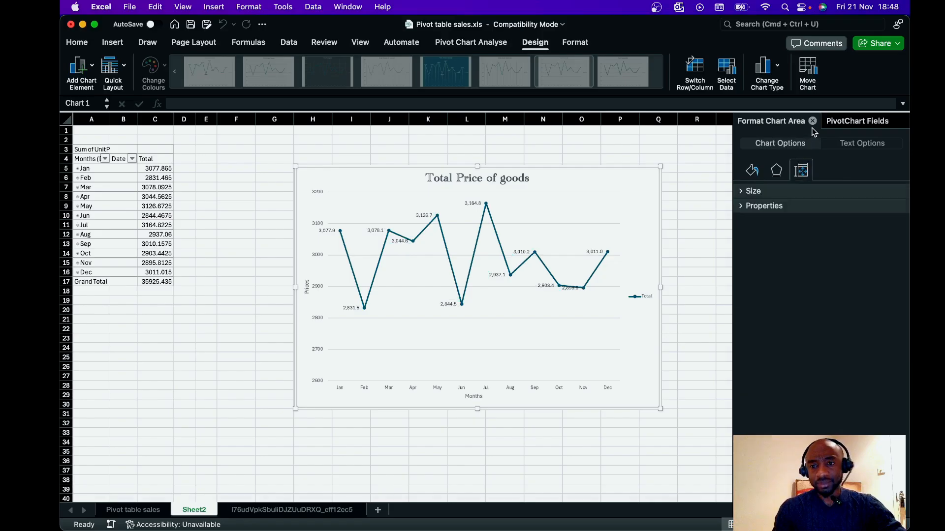
pyautogui.click(813, 121)
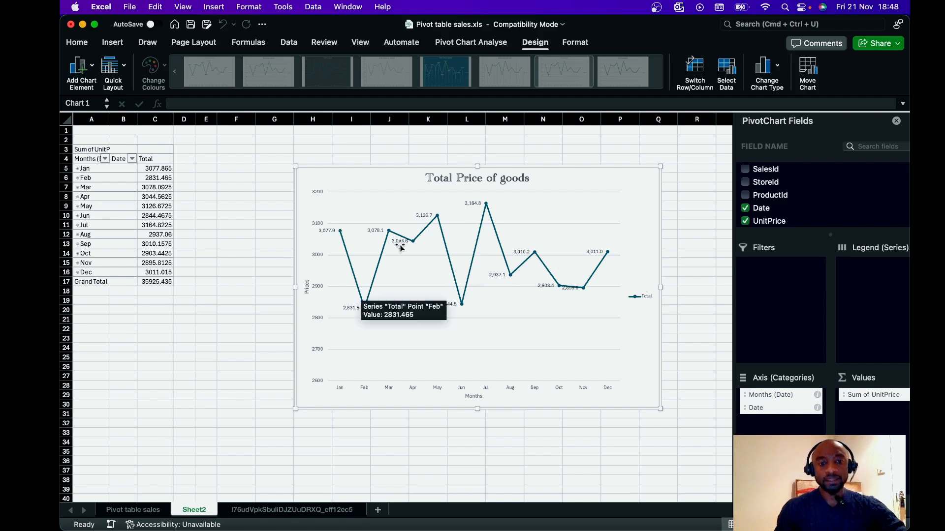
# Examine the monthly price points on the line chart and check them against the source sales data sheet
pyautogui.moveTo(439, 222)
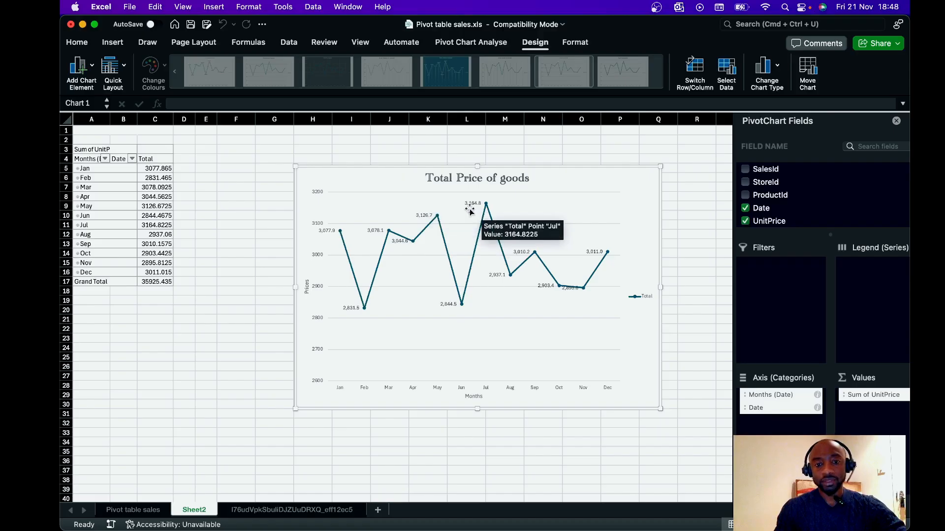
pyautogui.moveTo(490, 206)
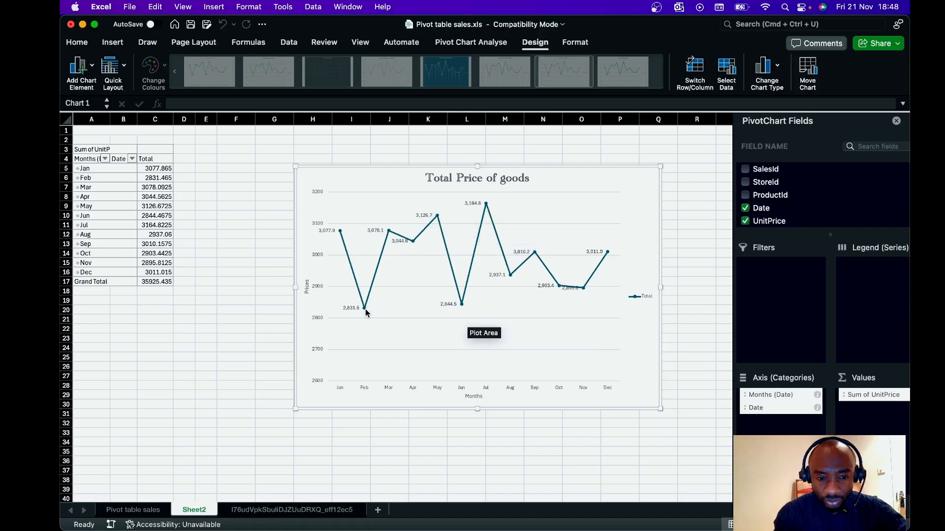
pyautogui.moveTo(363, 309)
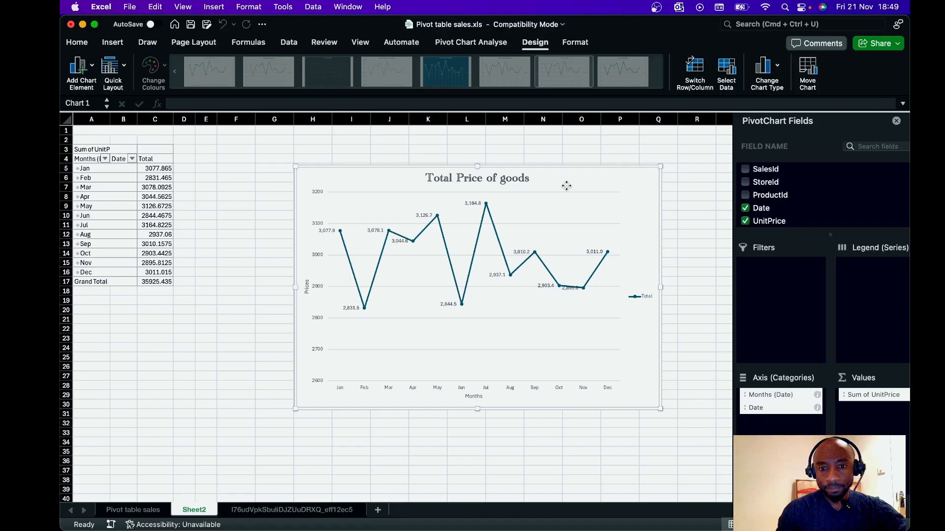
pyautogui.click(366, 150)
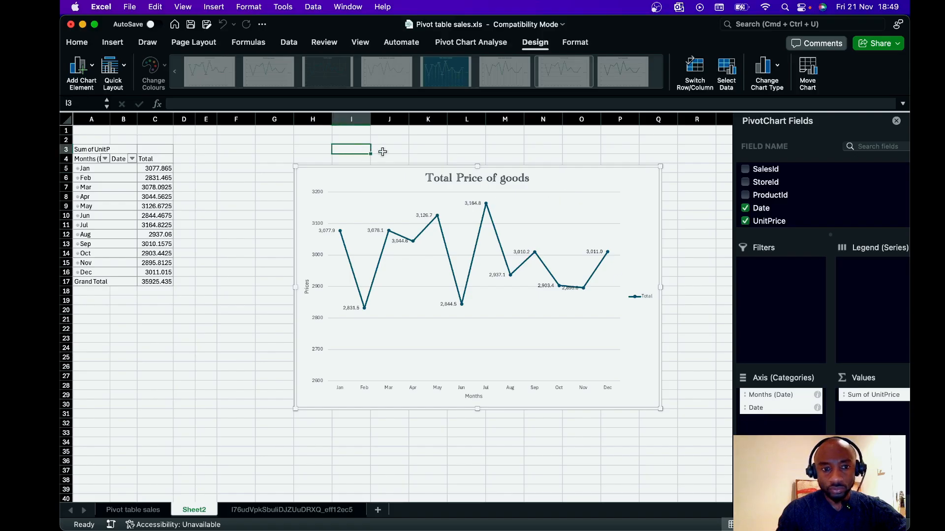
pyautogui.click(392, 179)
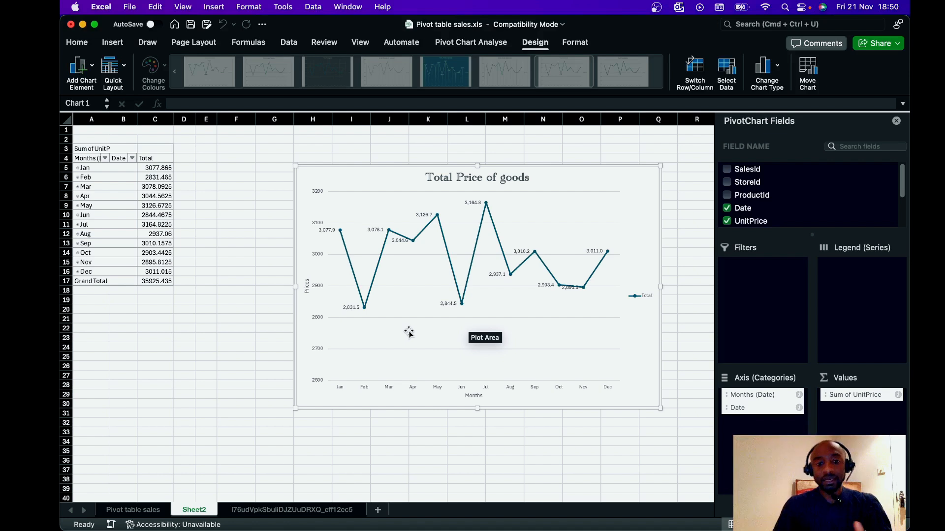
pyautogui.click(311, 511)
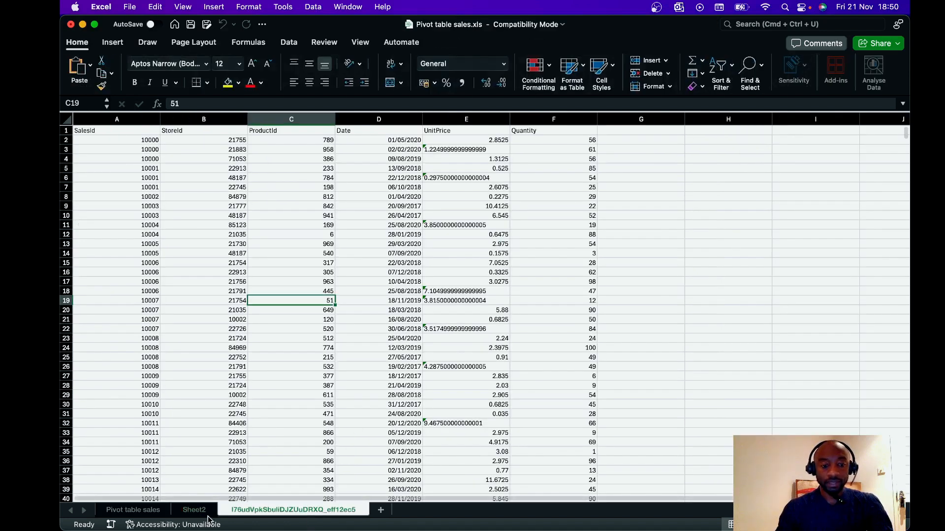
pyautogui.click(195, 511)
pyautogui.click(456, 388)
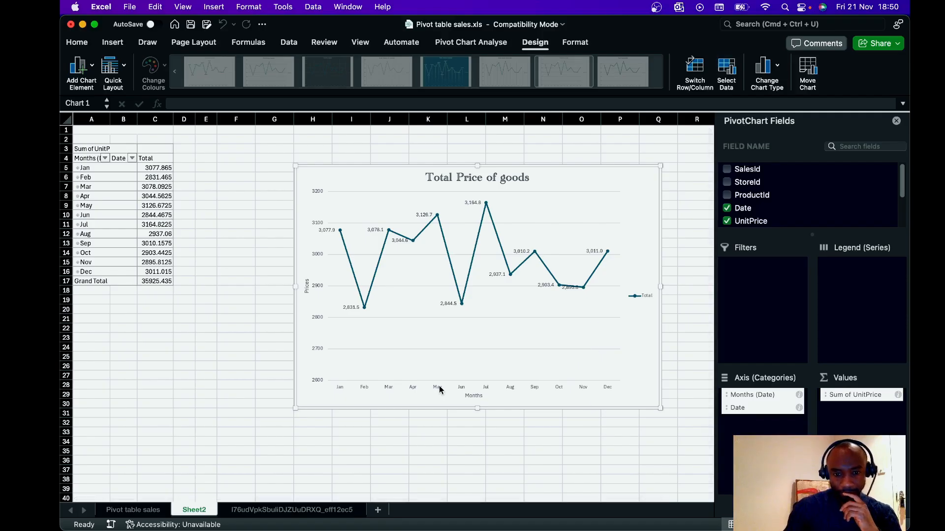
pyautogui.click(265, 511)
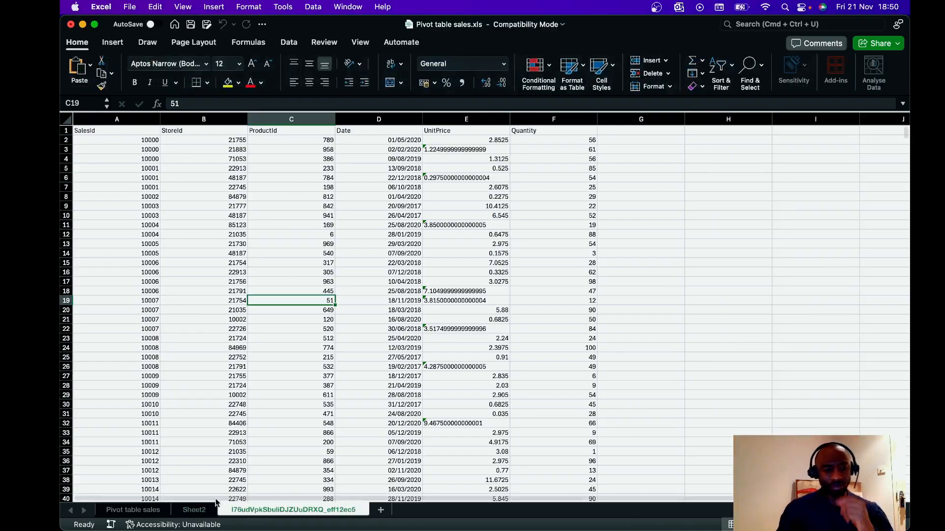
pyautogui.click(194, 511)
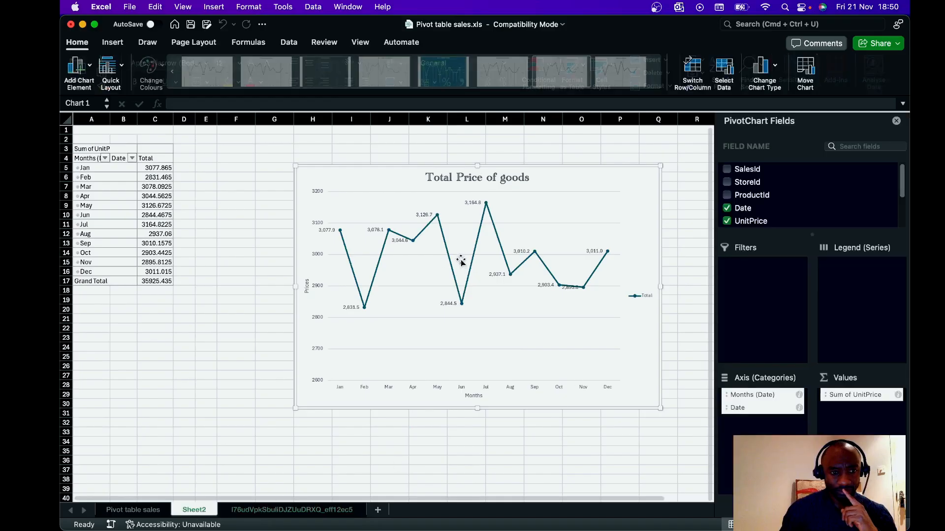
# Create another pivot table from the full source sales data on a new worksheet
pyautogui.click(302, 512)
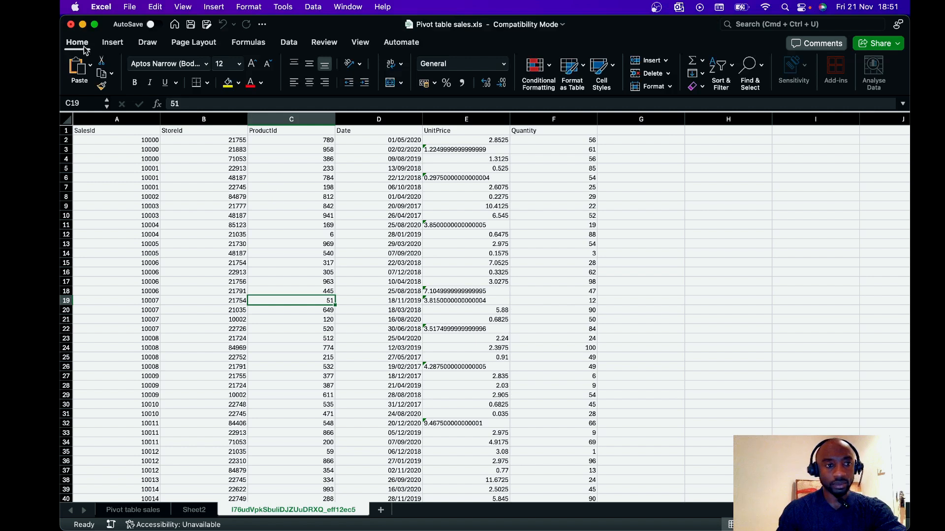
pyautogui.click(113, 43)
pyautogui.click(74, 74)
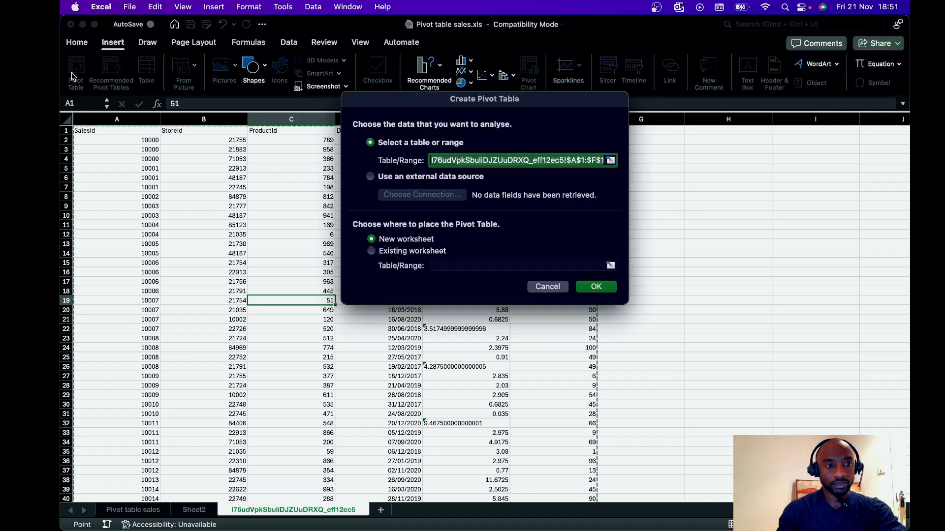
pyautogui.click(596, 287)
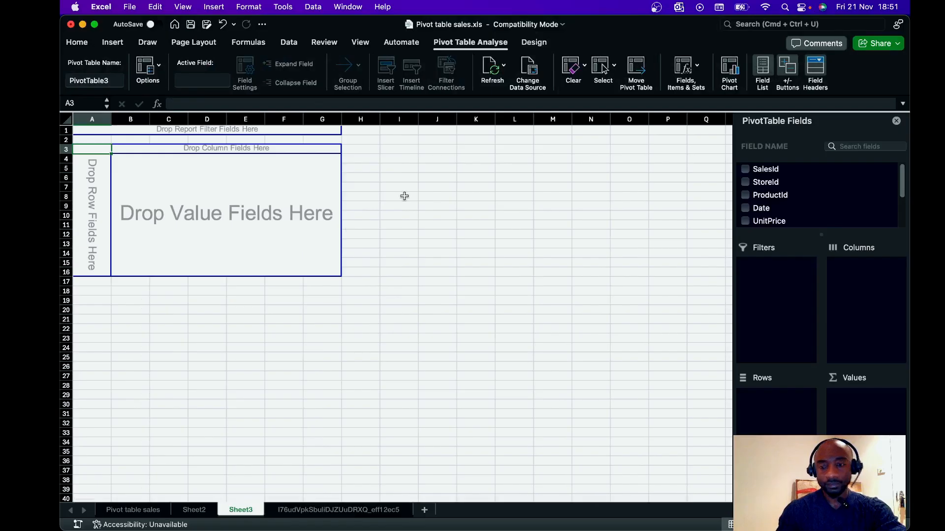
# Try ProductId as the row field of the new pivot table
pyautogui.scroll(-4, 776, 212)
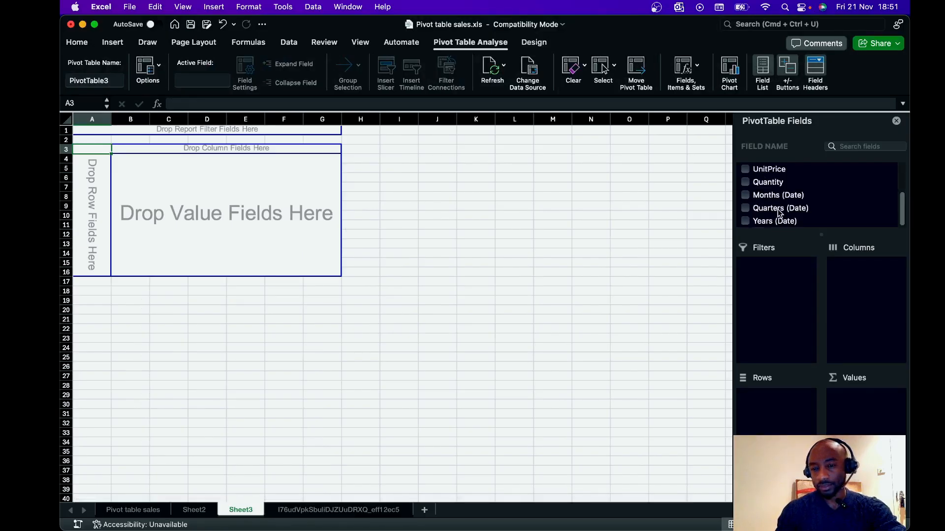
pyautogui.scroll(4, 776, 206)
pyautogui.scroll(-3, 776, 206)
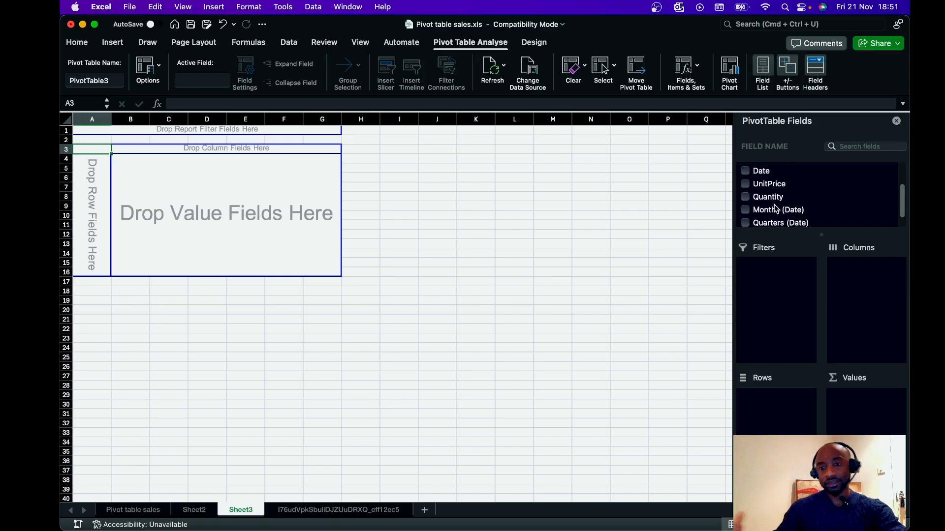
pyautogui.scroll(1, 786, 202)
pyautogui.scroll(1, 786, 202)
pyautogui.moveTo(775, 185); pyautogui.dragTo(775, 412)
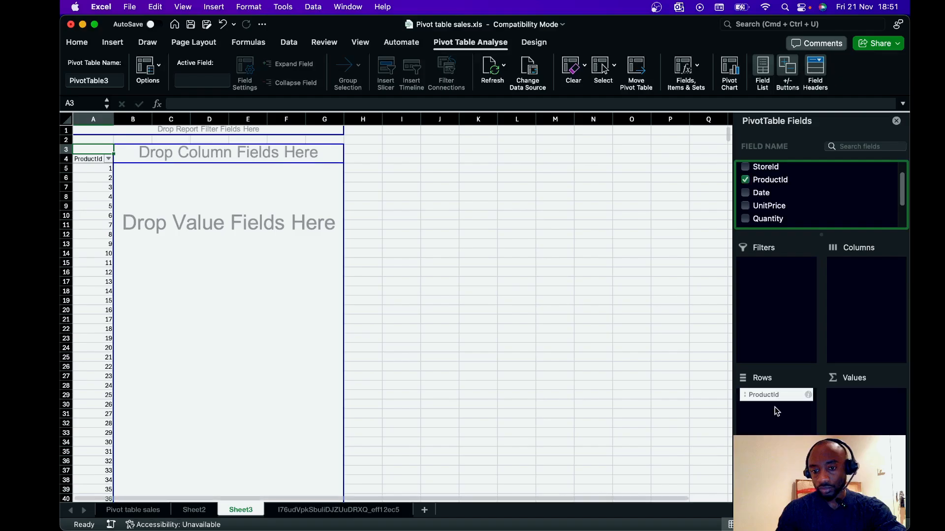
# Look through the listed product IDs and remove ProductId from the pivot table's rows
pyautogui.scroll(-10, 250, 301)
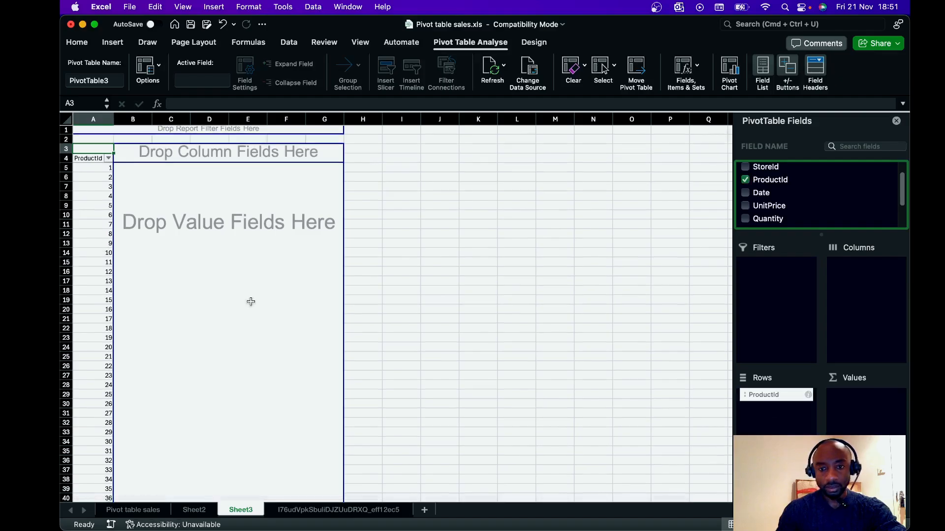
pyautogui.scroll(10, 252, 299)
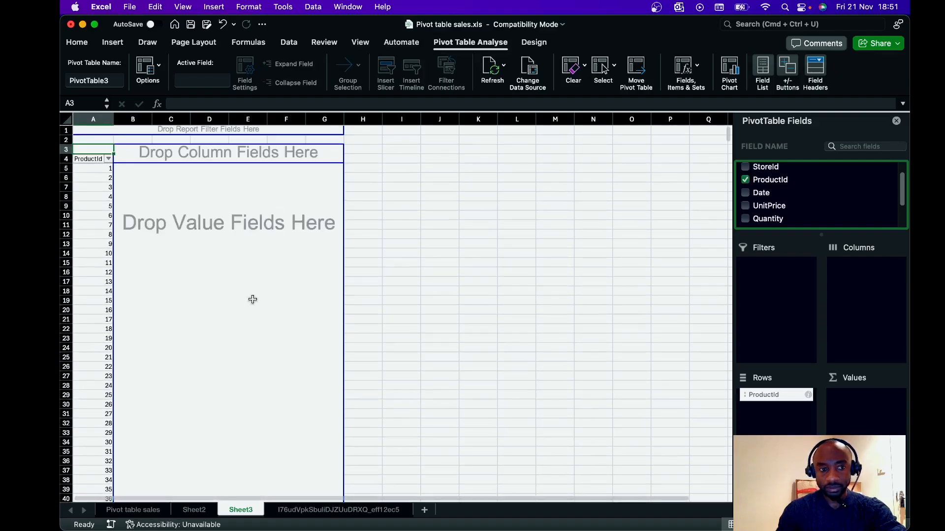
pyautogui.scroll(1, 787, 199)
pyautogui.scroll(1, 787, 200)
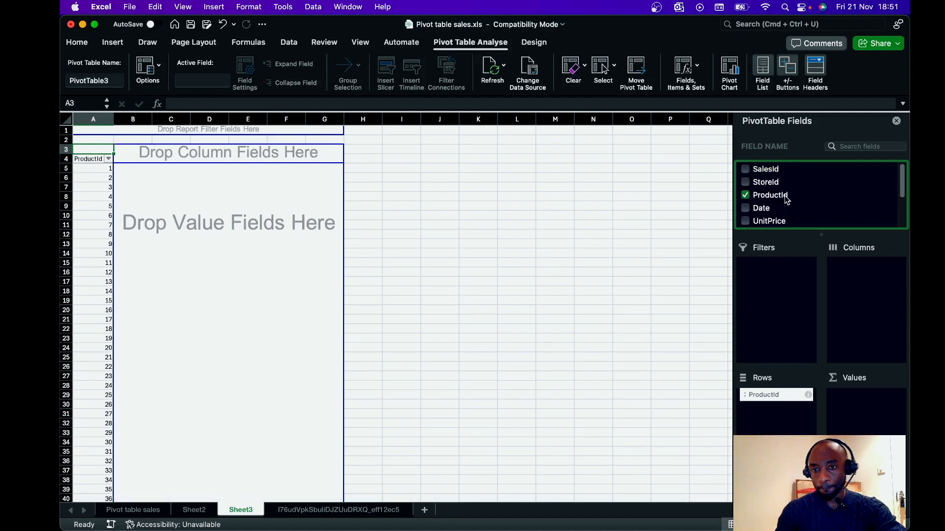
pyautogui.scroll(-10, 420, 342)
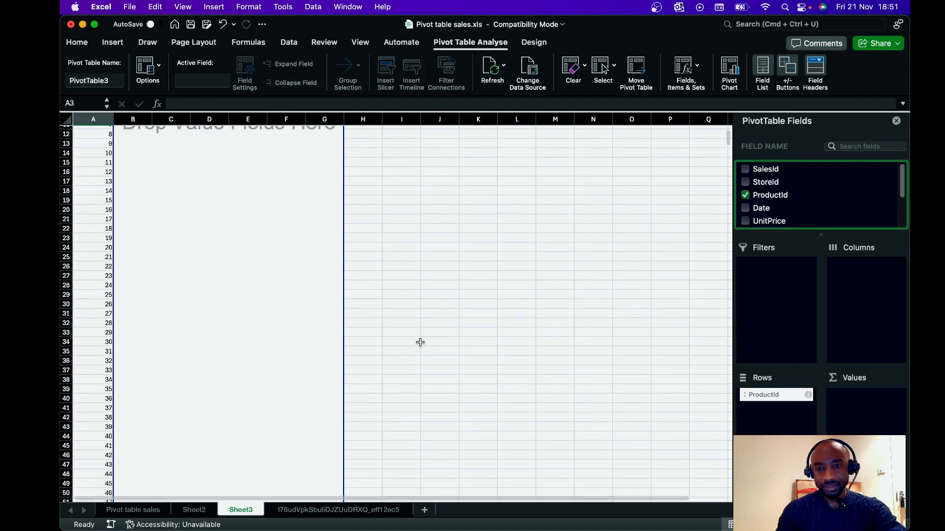
pyautogui.scroll(10, 421, 341)
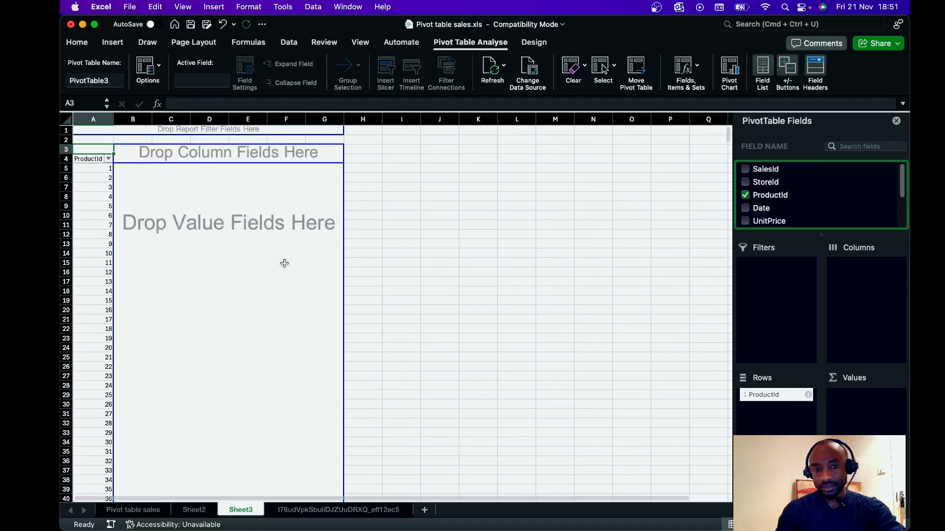
pyautogui.scroll(-3, 336, 302)
pyautogui.scroll(-9, 336, 302)
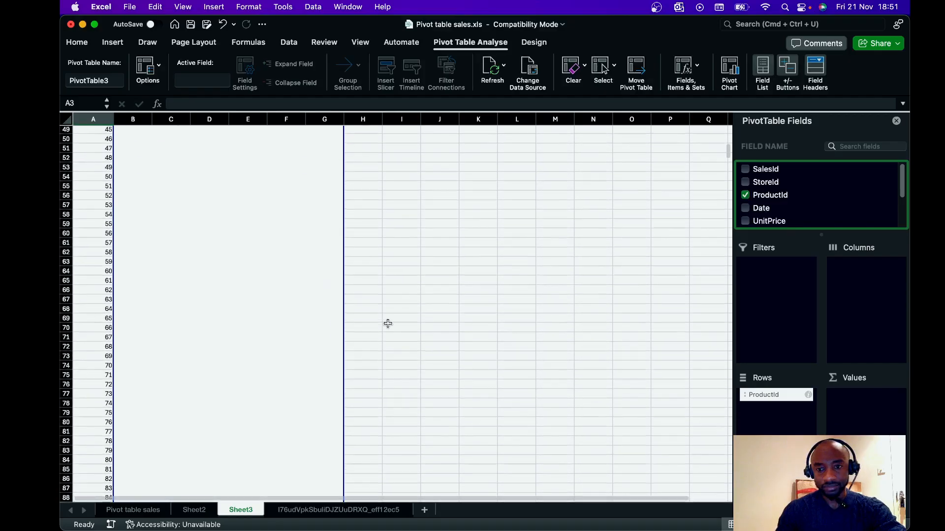
pyautogui.scroll(12, 388, 325)
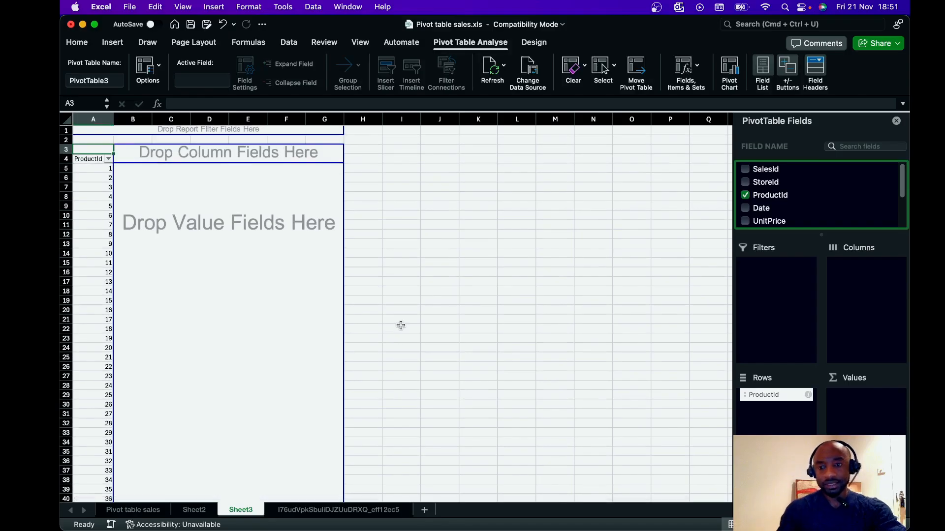
pyautogui.click(745, 195)
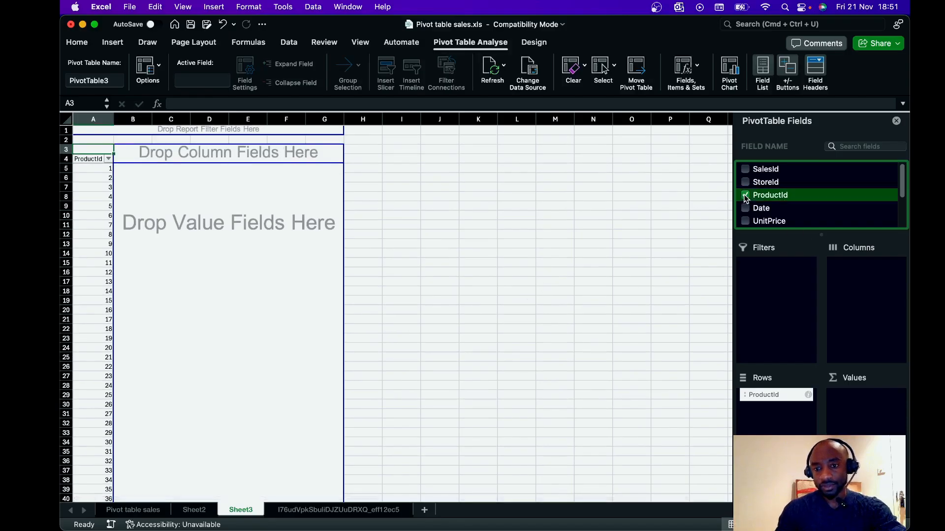
# Add the StoreId field to the pivot table's rows and review the listed stores
pyautogui.moveTo(769, 186); pyautogui.dragTo(776, 397)
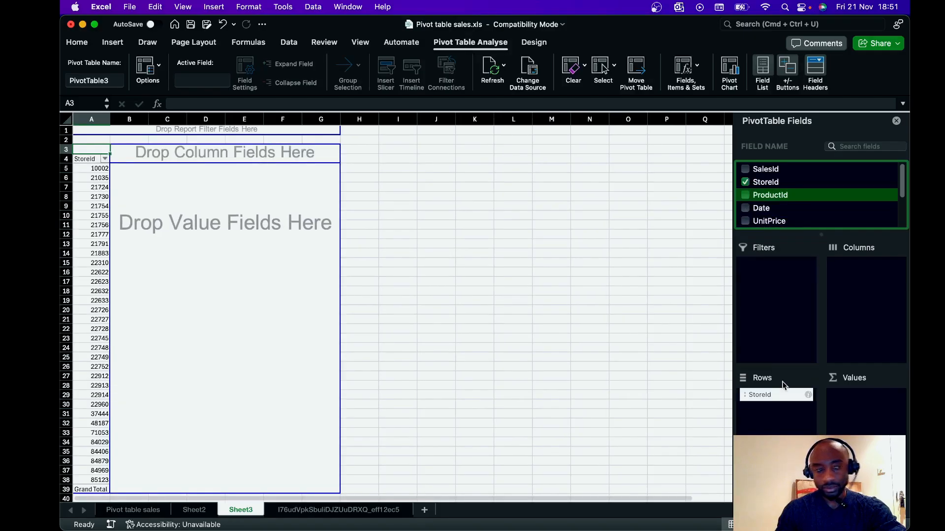
pyautogui.scroll(-3, 422, 271)
pyautogui.scroll(-5, 422, 270)
pyautogui.scroll(5, 458, 310)
pyautogui.scroll(-1, 451, 305)
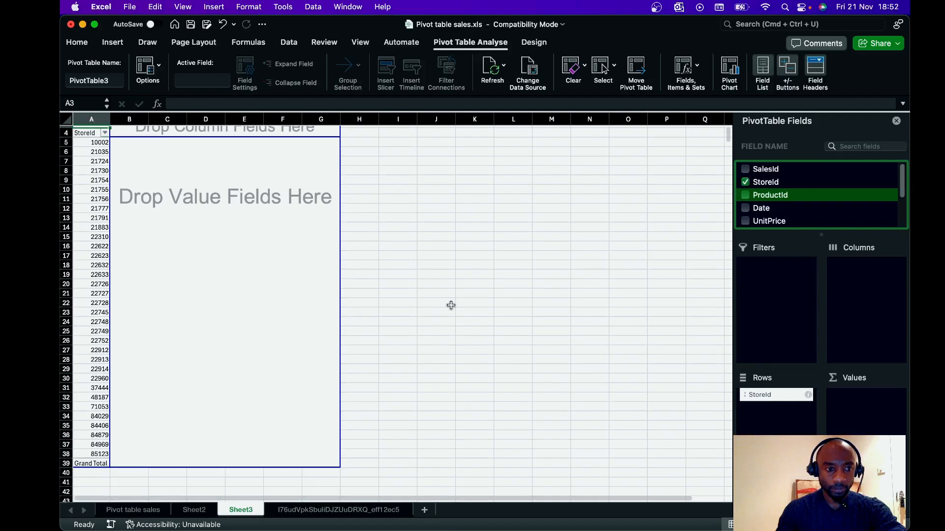
pyautogui.scroll(2, 449, 303)
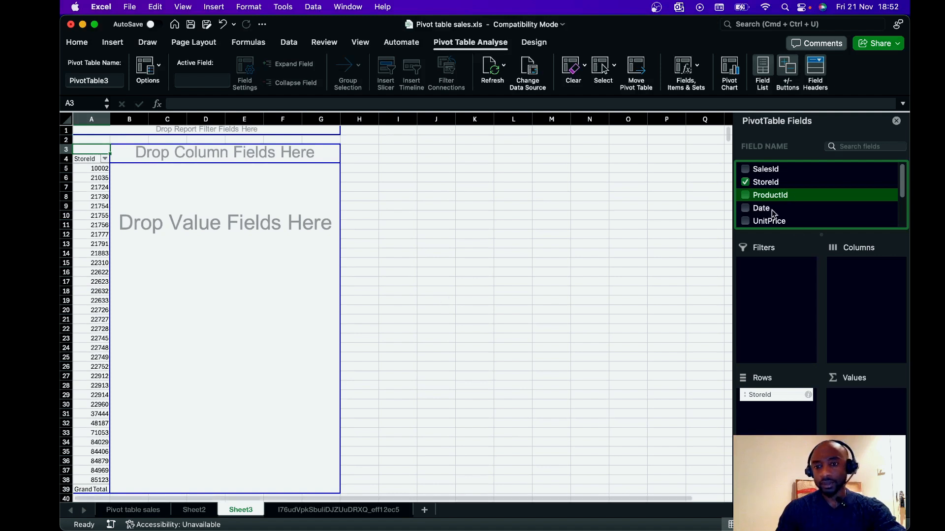
# Add the Quantity field to the pivot table's values to sum the quantity per store
pyautogui.scroll(-1, 765, 219)
pyautogui.scroll(-1, 767, 219)
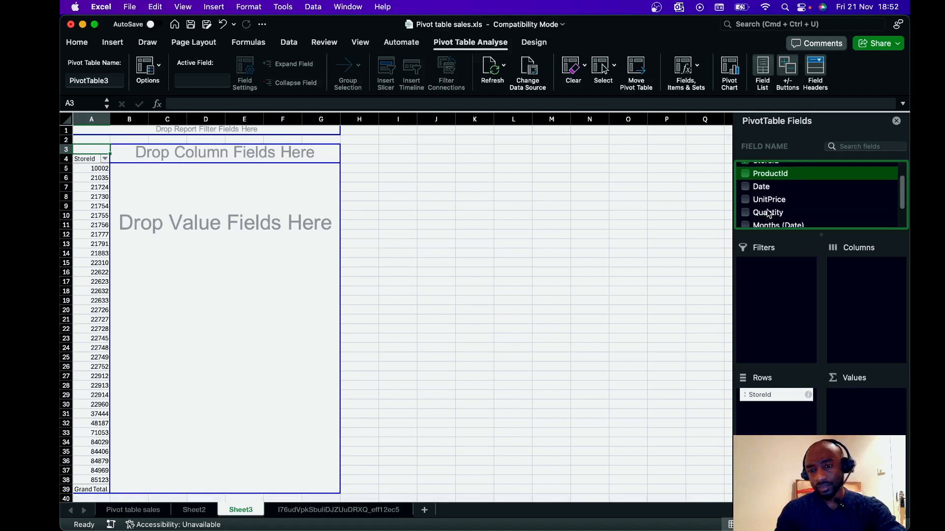
pyautogui.scroll(-1, 770, 214)
pyautogui.moveTo(774, 198); pyautogui.dragTo(866, 398)
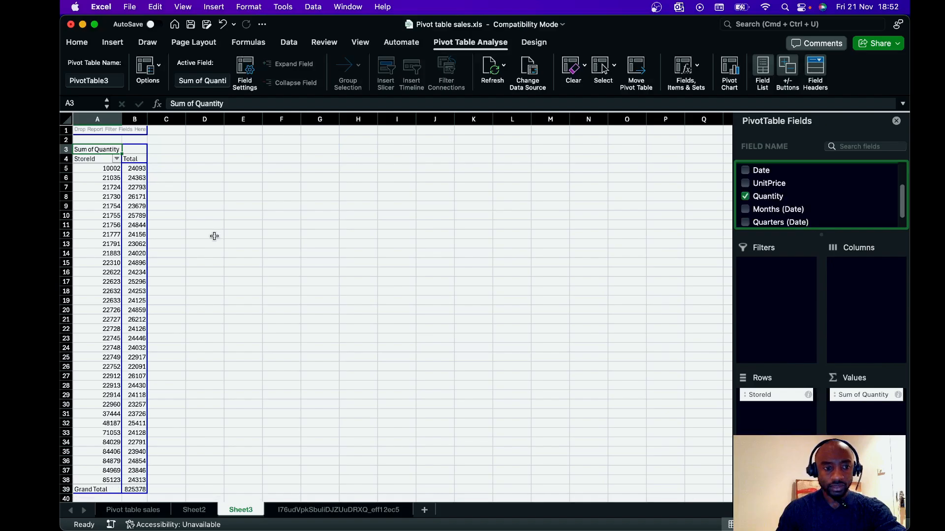
pyautogui.scroll(-1, 220, 236)
pyautogui.scroll(1, 177, 206)
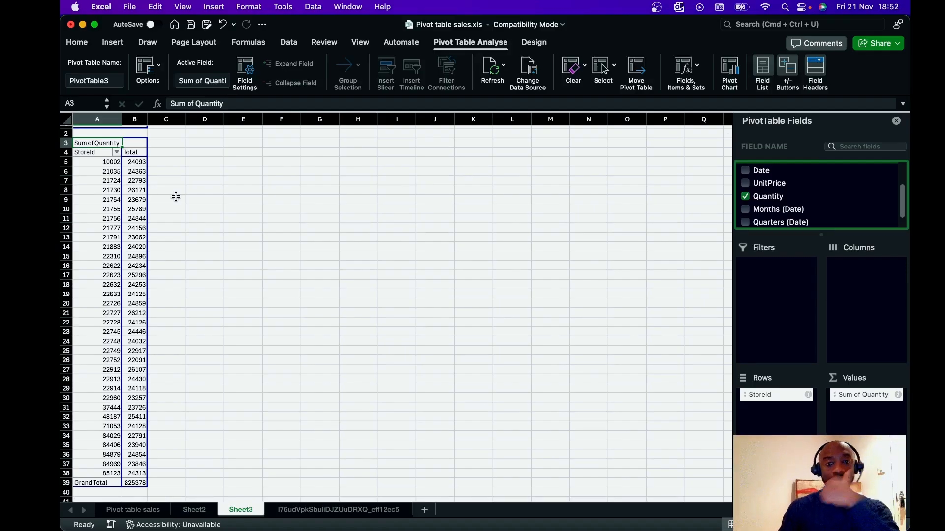
# Insert a 2D clustered column chart from the pivot table of quantity per store
pyautogui.scroll(-1, 364, 167)
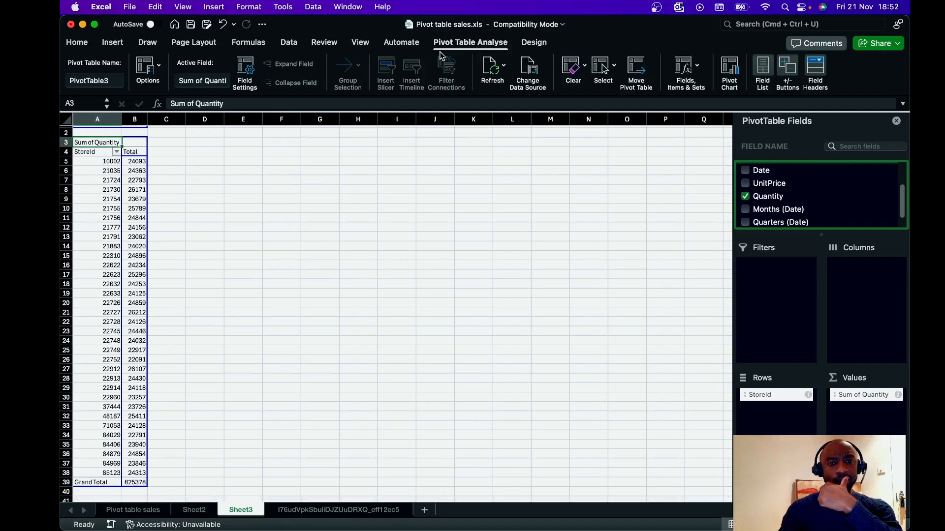
pyautogui.click(112, 43)
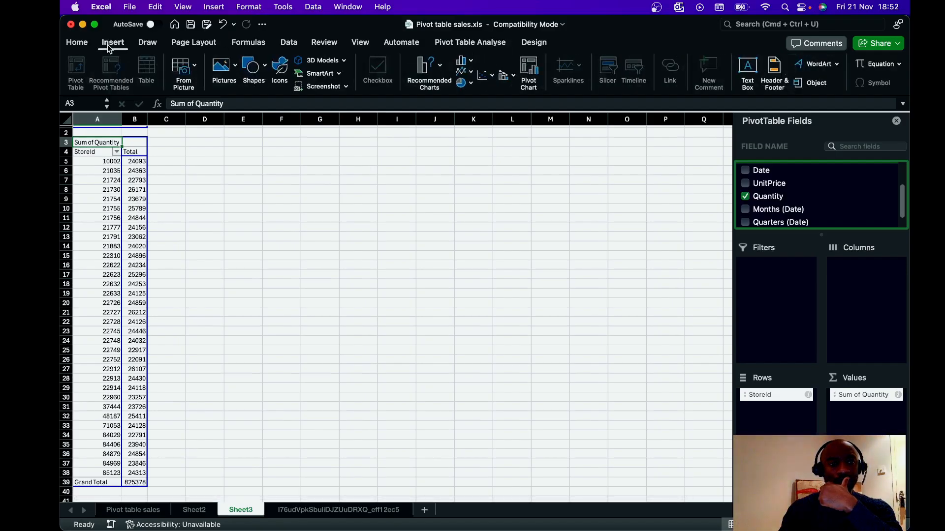
pyautogui.click(472, 63)
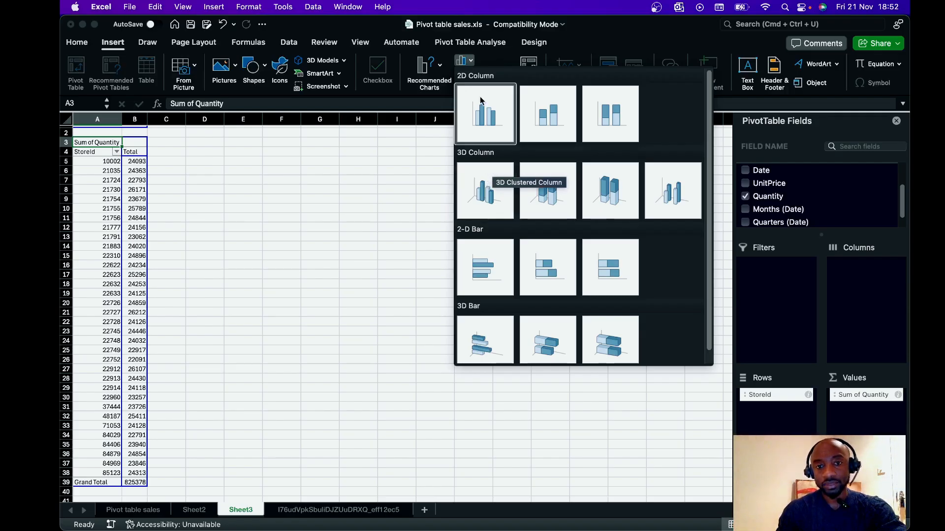
pyautogui.click(483, 126)
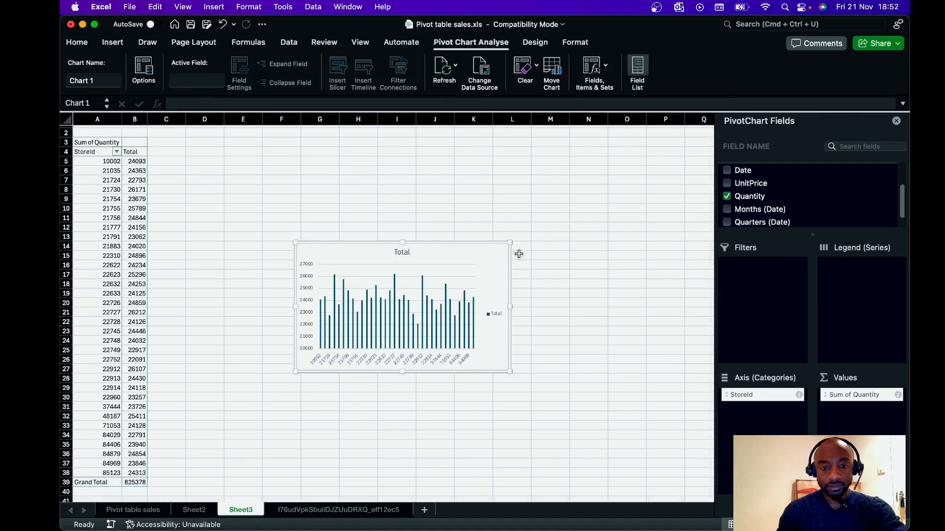
# Enlarge the column chart to span about columns E to P and rows 5 to 36, and inspect its tallest bars
pyautogui.moveTo(510, 242); pyautogui.dragTo(660, 164)
pyautogui.moveTo(660, 372); pyautogui.dragTo(679, 412)
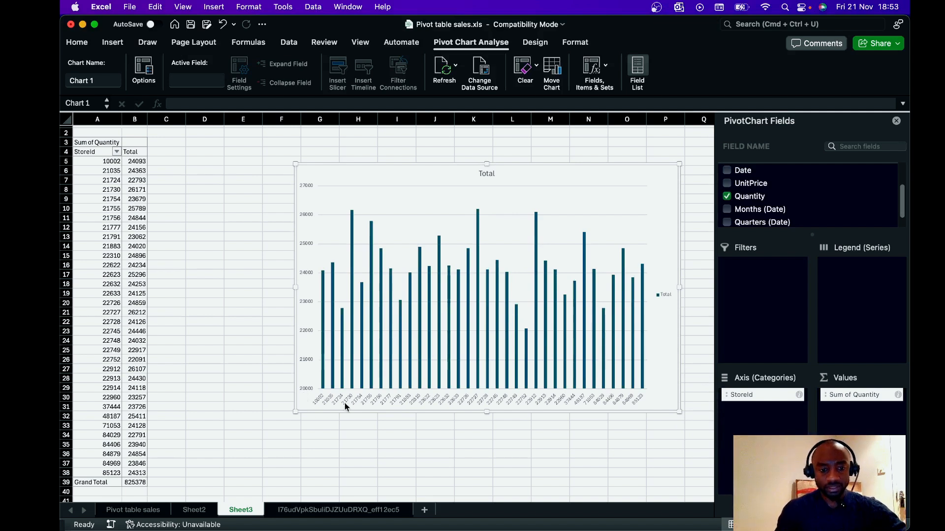
pyautogui.moveTo(294, 414); pyautogui.dragTo(248, 454)
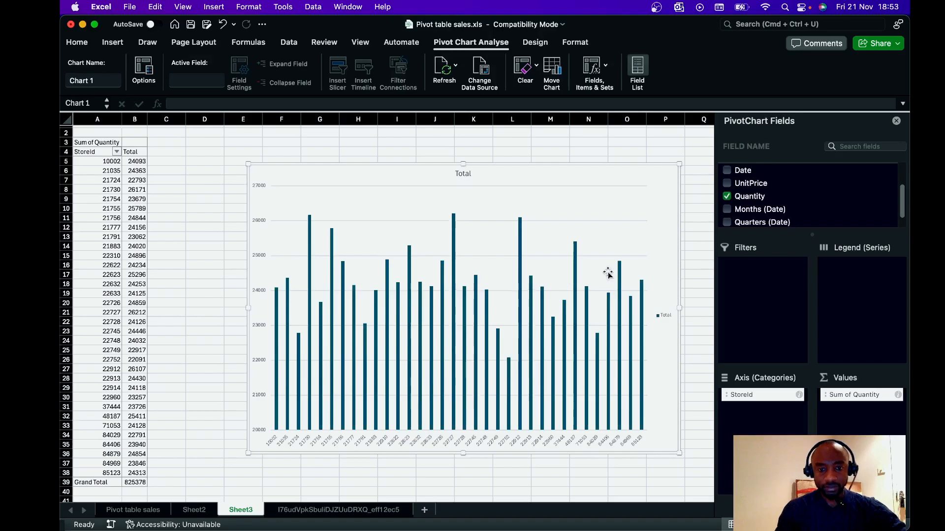
pyautogui.moveTo(453, 224)
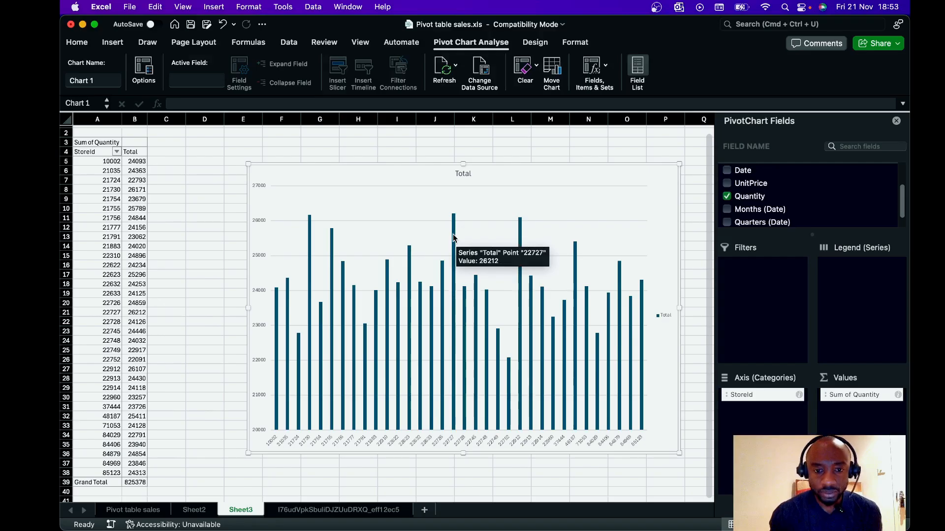
pyautogui.moveTo(310, 232)
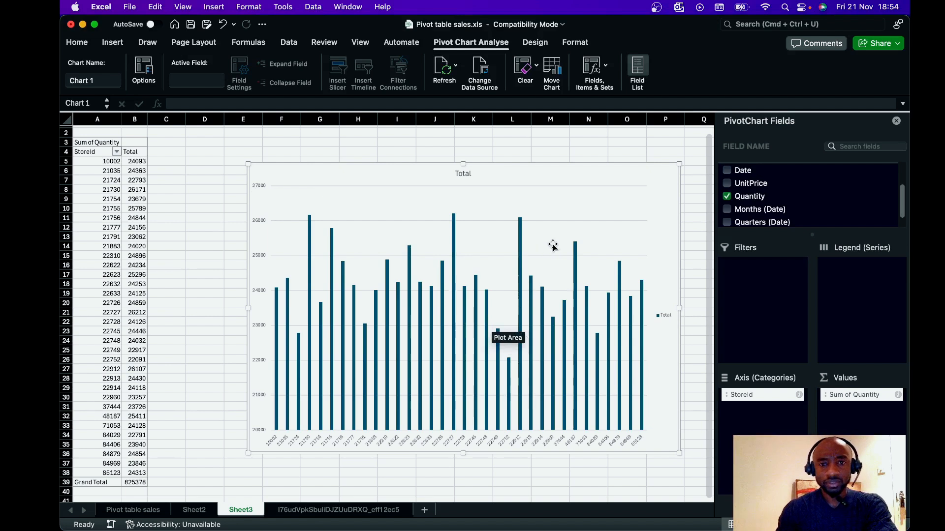
# Replace the column chart's title text with "Quantity of Products"
pyautogui.click(535, 43)
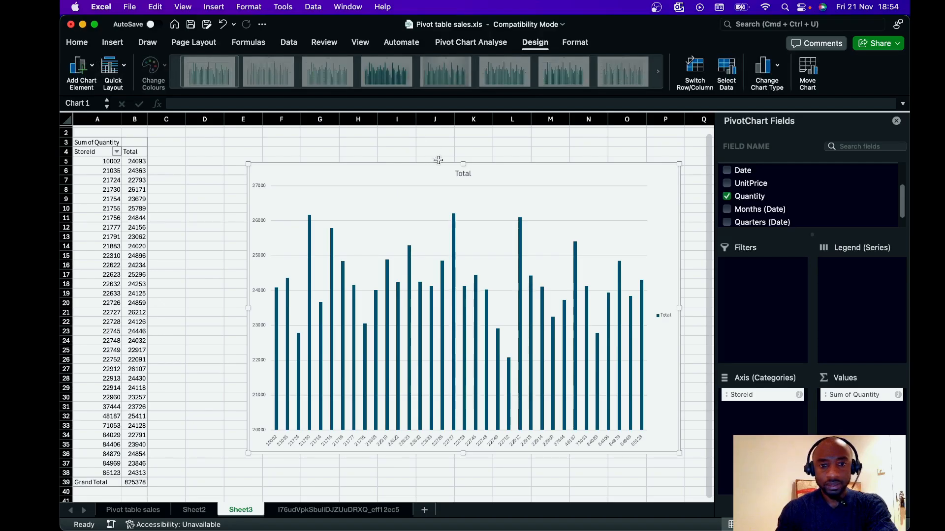
pyautogui.click(460, 175)
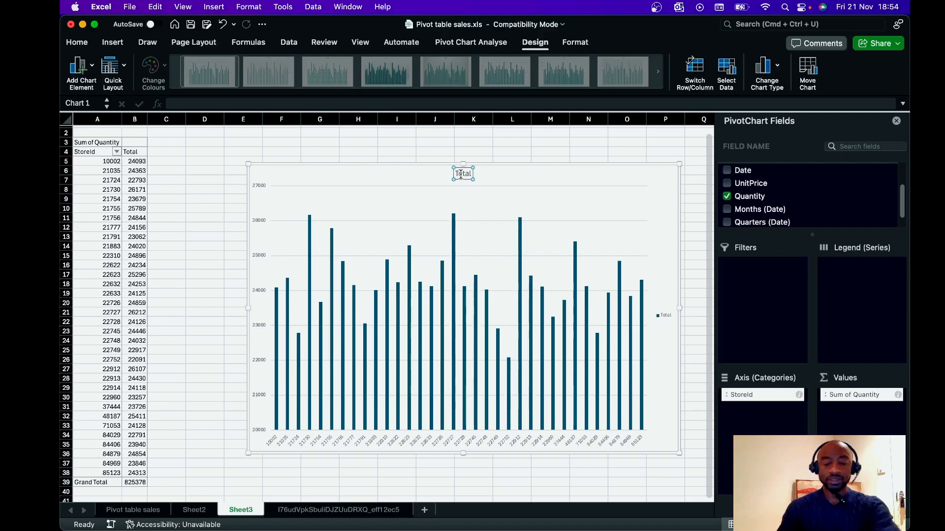
pyautogui.press('Delete')
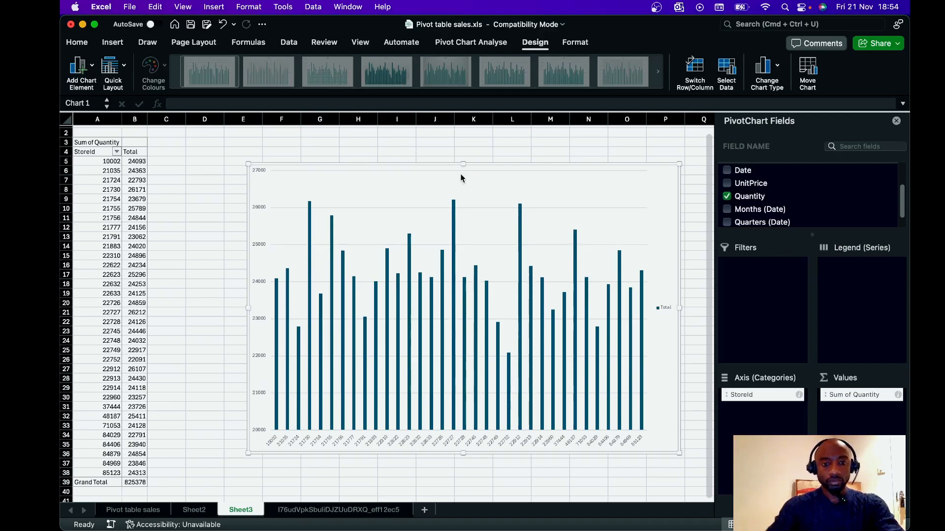
pyautogui.press('super+z')
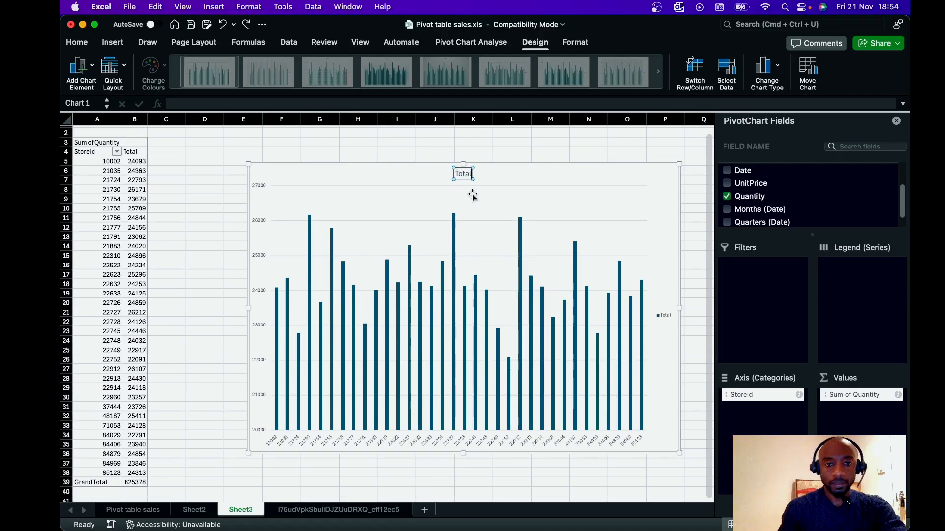
pyautogui.press('BackSpace')
pyautogui.press('BackSpace')
pyautogui.press('BackSpace')
pyautogui.press('BackSpace')
pyautogui.press('BackSpace')
pyautogui.write('Qu')
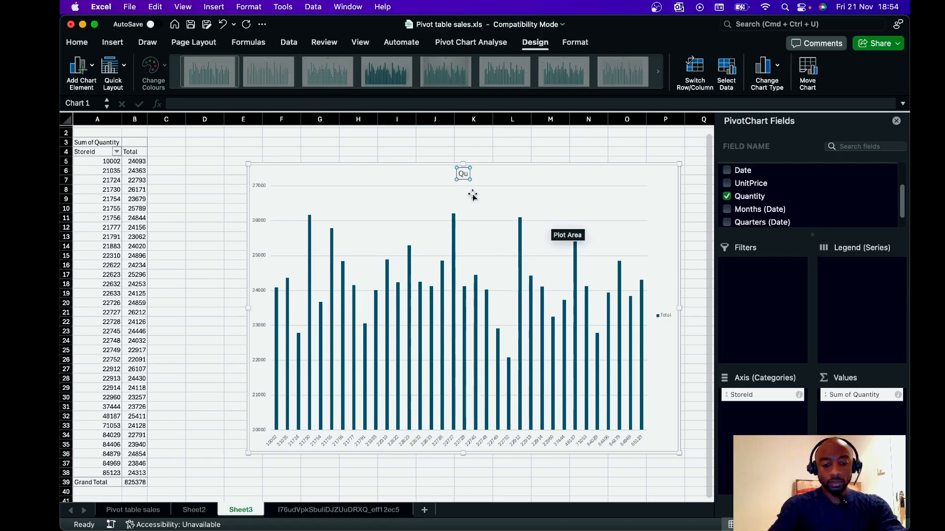
pyautogui.write('antity of Products')
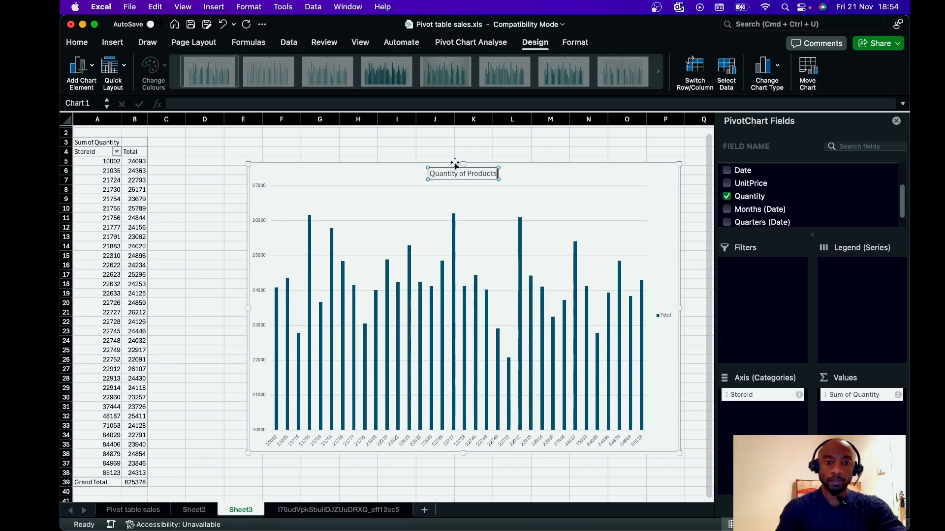
# Format the chart title in the Academy Engraved LET font at size 18
pyautogui.moveTo(429, 173); pyautogui.dragTo(492, 173)
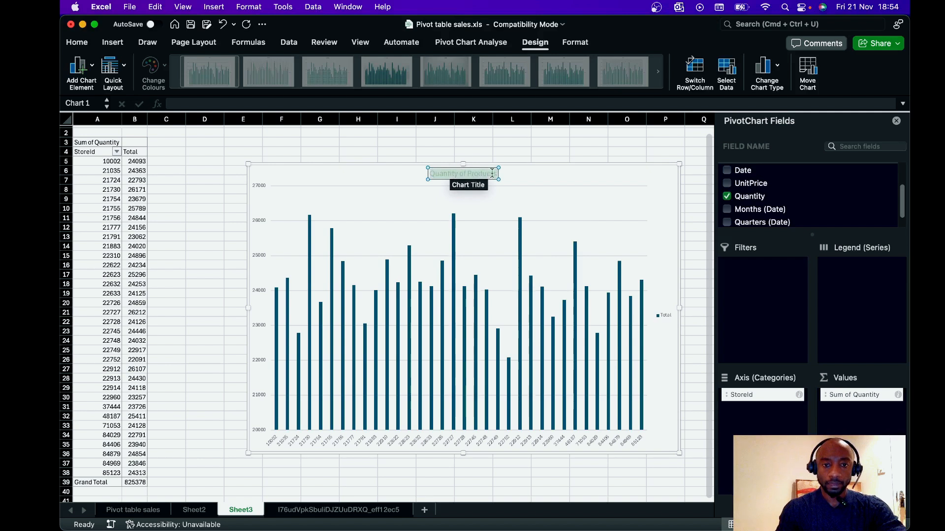
pyautogui.click(79, 45)
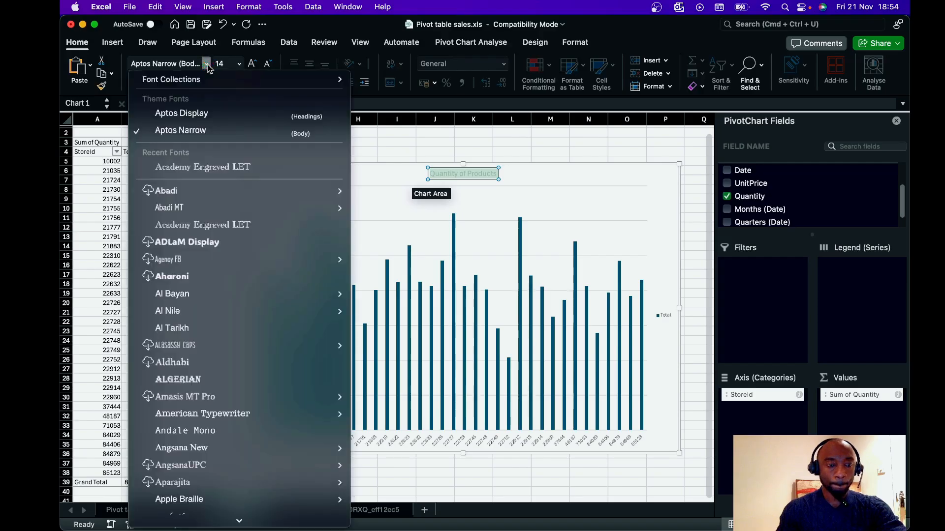
pyautogui.click(204, 171)
pyautogui.click(240, 65)
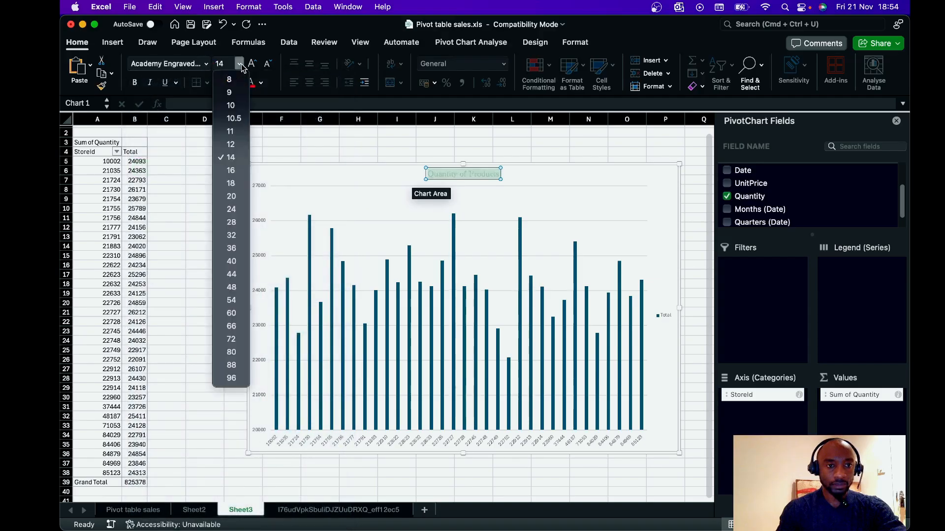
pyautogui.click(233, 184)
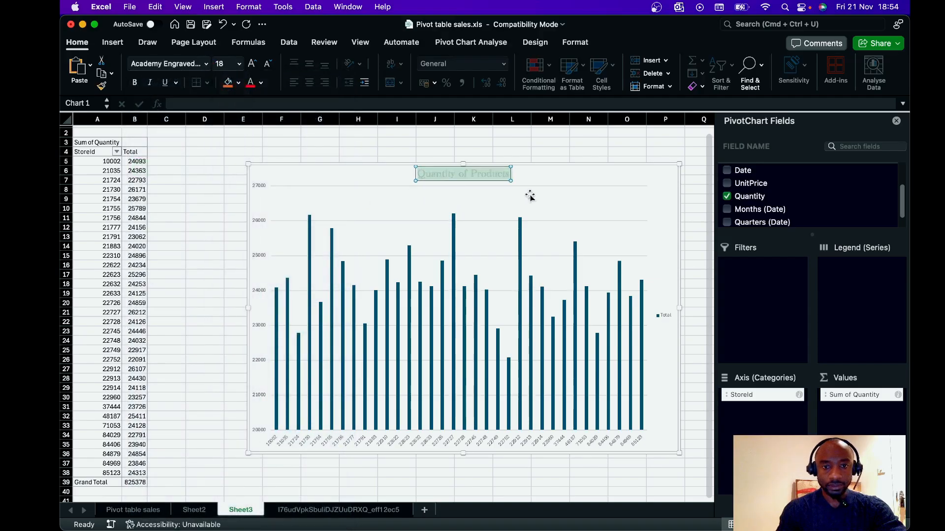
pyautogui.click(533, 178)
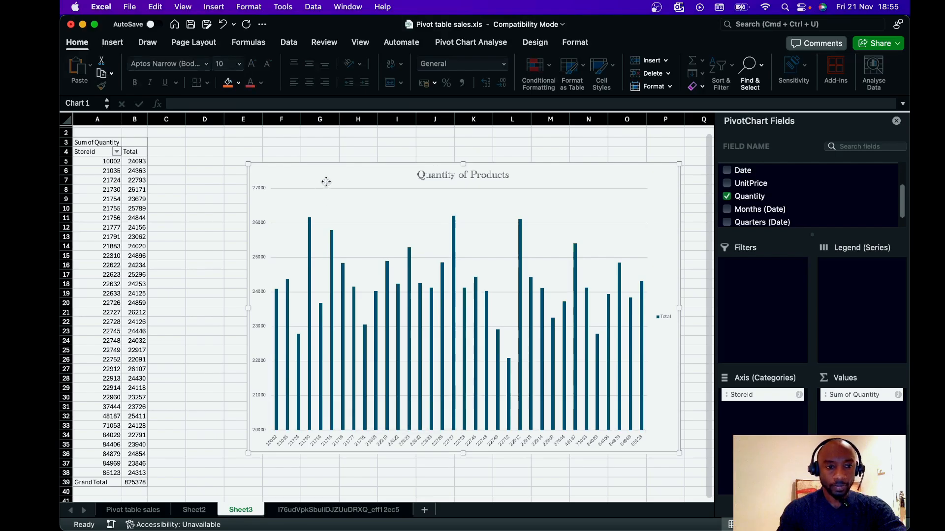
# Add a primary horizontal axis title to the column chart and name it "Stores"
pyautogui.click(466, 43)
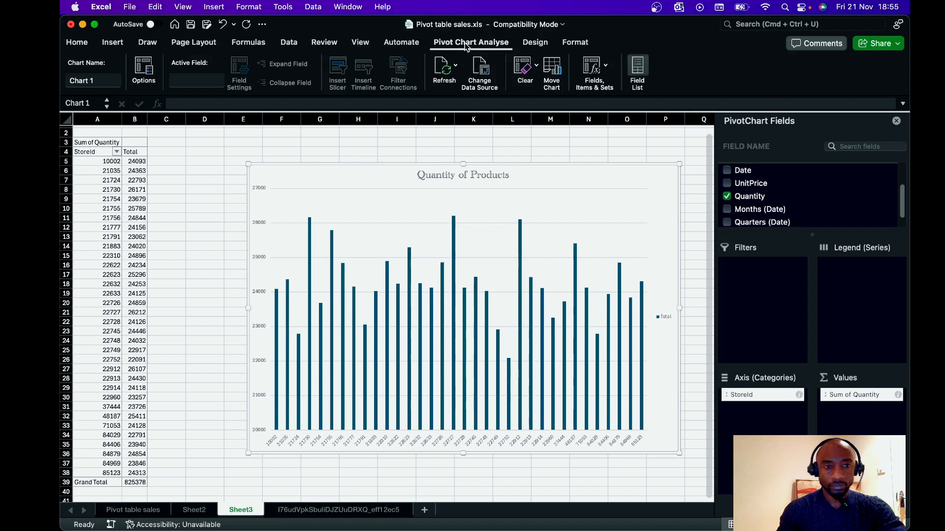
pyautogui.click(529, 43)
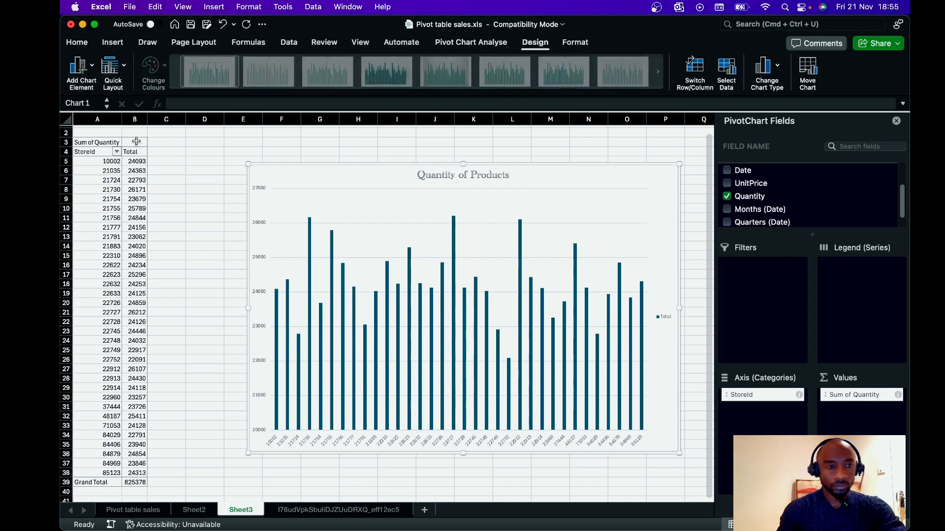
pyautogui.click(92, 66)
pyautogui.moveTo(110, 101)
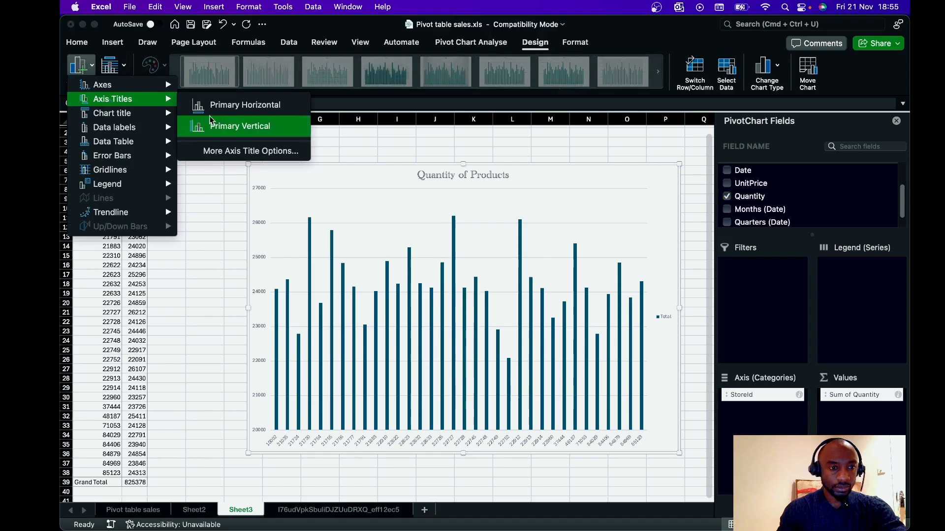
pyautogui.click(226, 111)
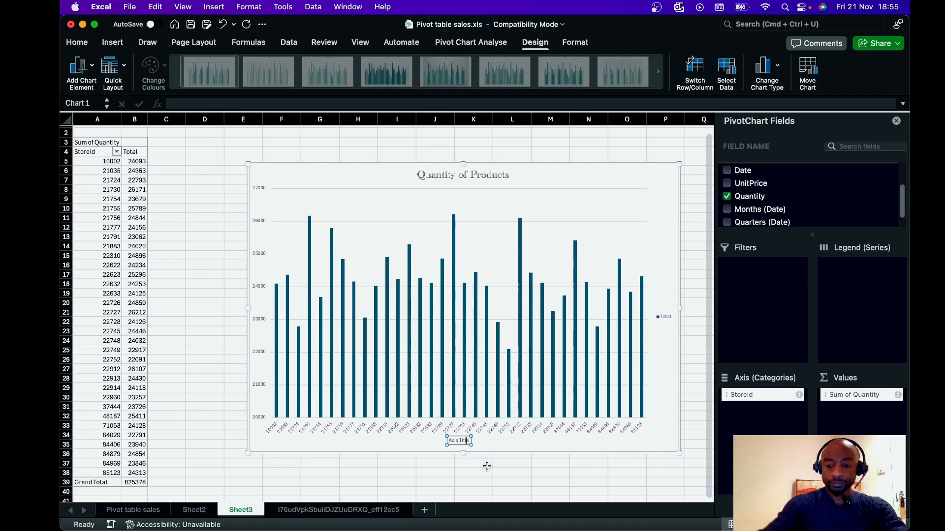
pyautogui.press('BackSpace')
pyautogui.press('BackSpace')
pyautogui.press('BackSpace')
pyautogui.press('BackSpace')
pyautogui.press('BackSpace')
pyautogui.press('BackSpace')
pyautogui.press('BackSpace')
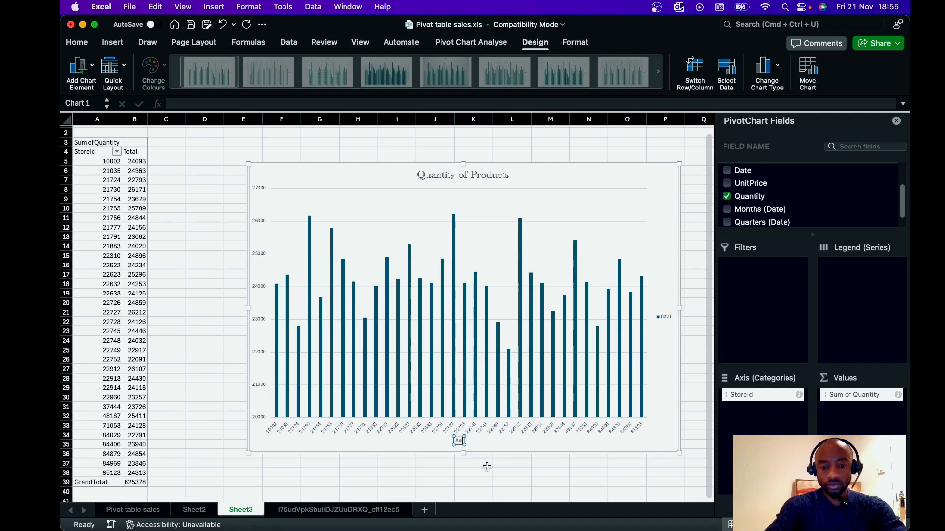
pyautogui.press('BackSpace')
pyautogui.press('BackSpace')
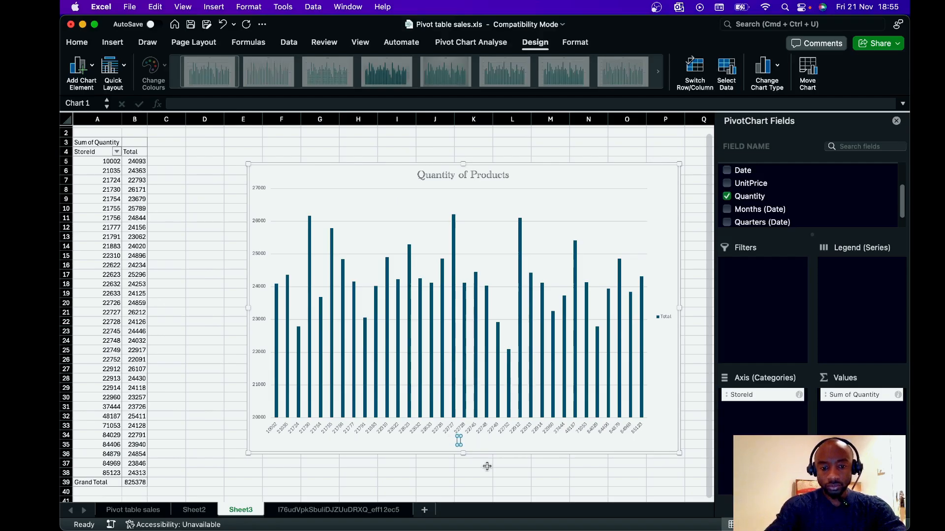
pyautogui.write('Stores')
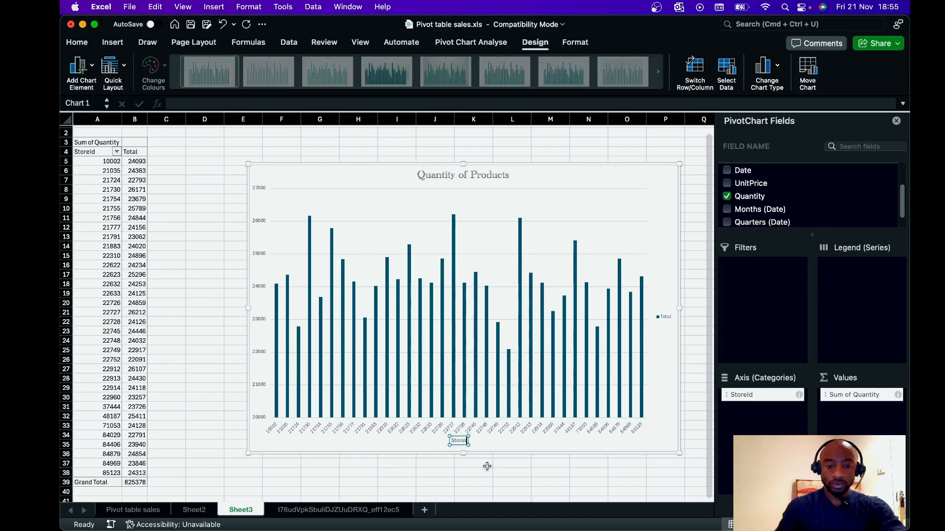
pyautogui.click(430, 446)
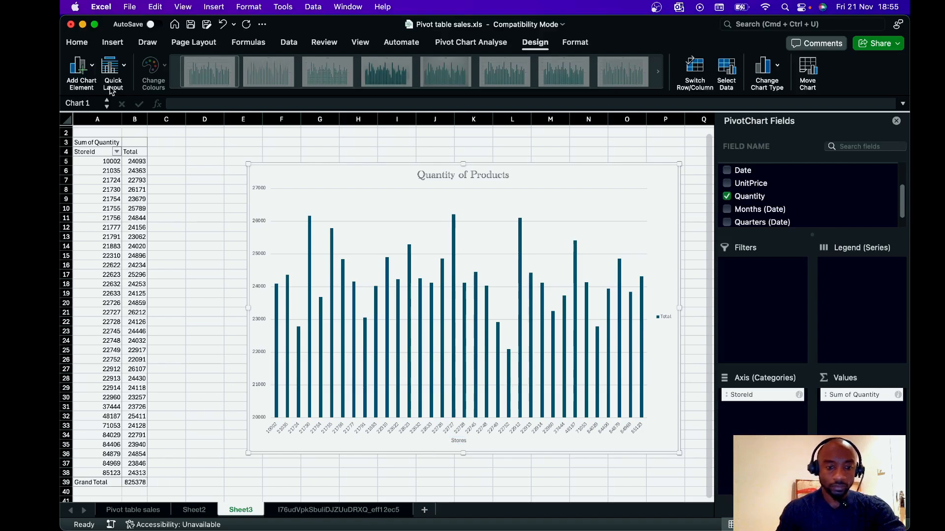
# Add a primary vertical axis title to the column chart and name it "Amount of Products"
pyautogui.click(92, 69)
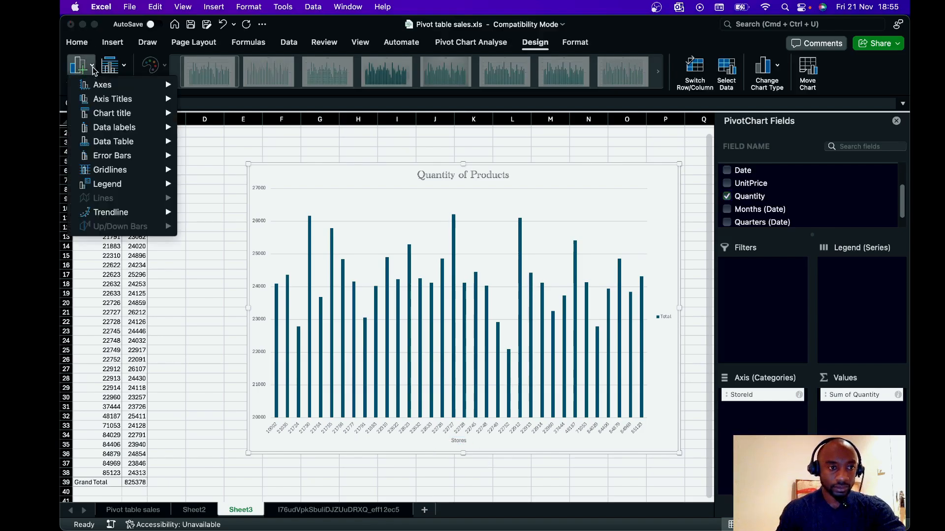
pyautogui.moveTo(101, 102)
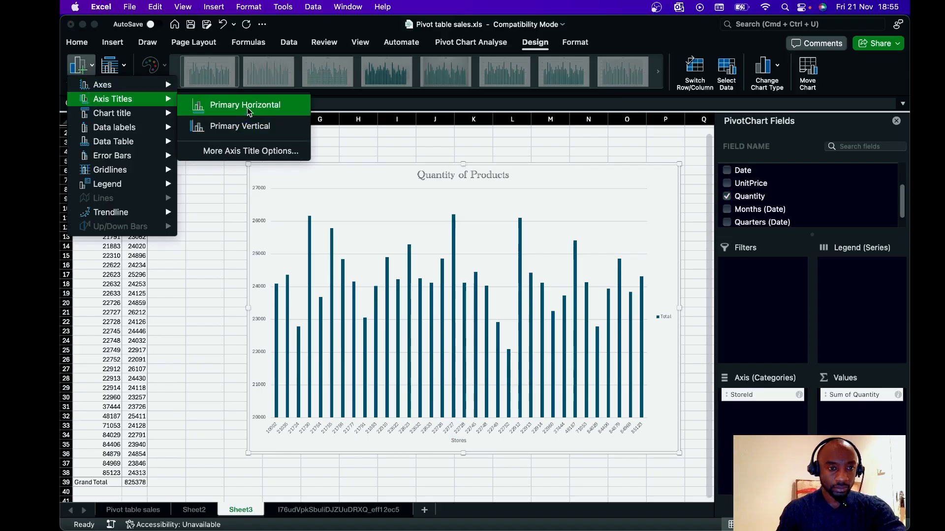
pyautogui.click(238, 127)
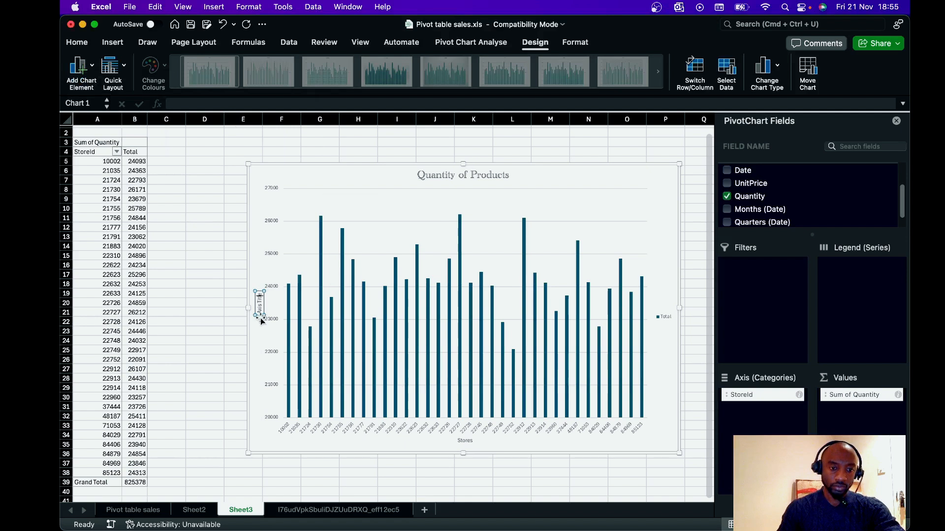
pyautogui.press('BackSpace')
pyautogui.press('BackSpace')
pyautogui.press('BackSpace')
pyautogui.press('BackSpace')
pyautogui.press('BackSpace')
pyautogui.press('BackSpace')
pyautogui.press('BackSpace')
pyautogui.press('BackSpace')
pyautogui.press('BackSpace')
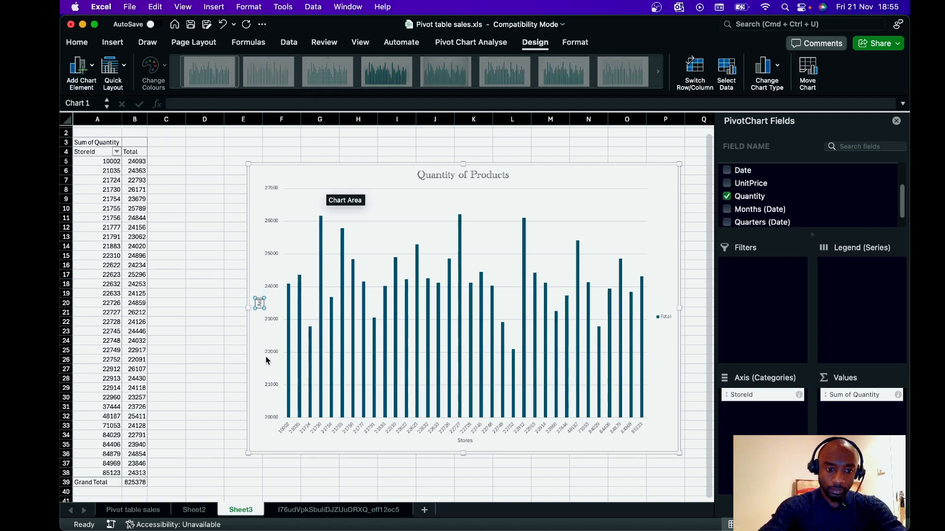
pyautogui.write('mount')
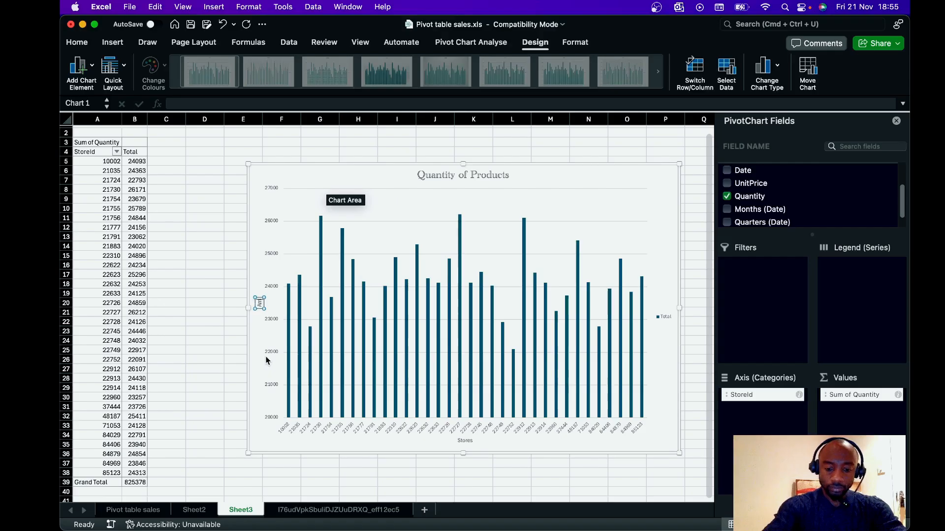
pyautogui.write(' of')
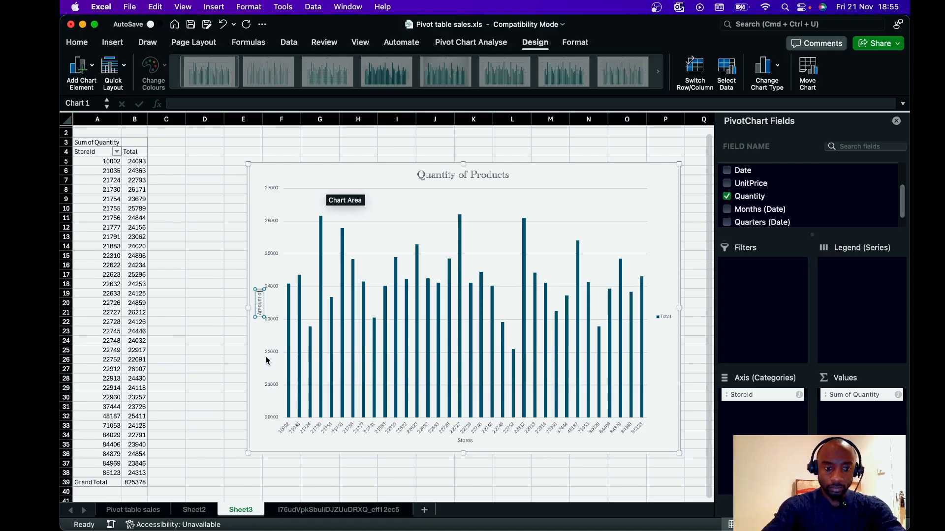
pyautogui.write(' Products')
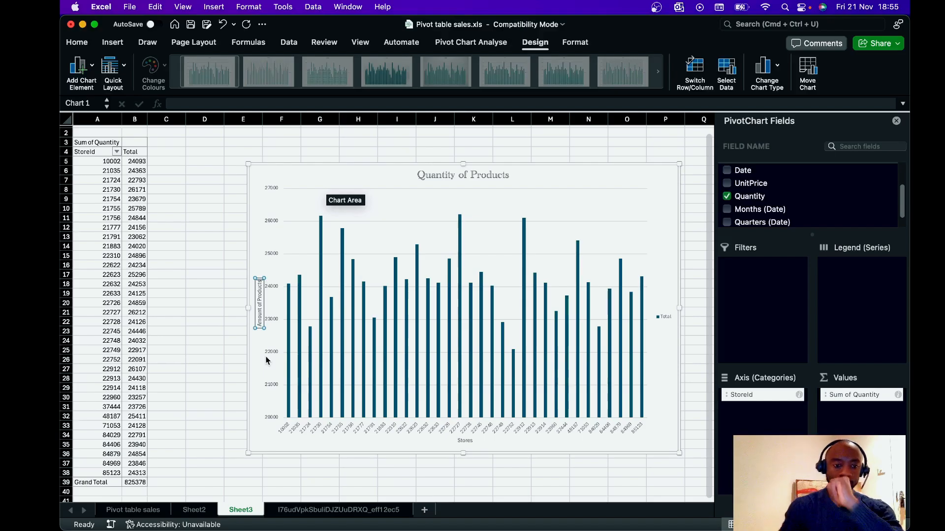
pyautogui.click(363, 180)
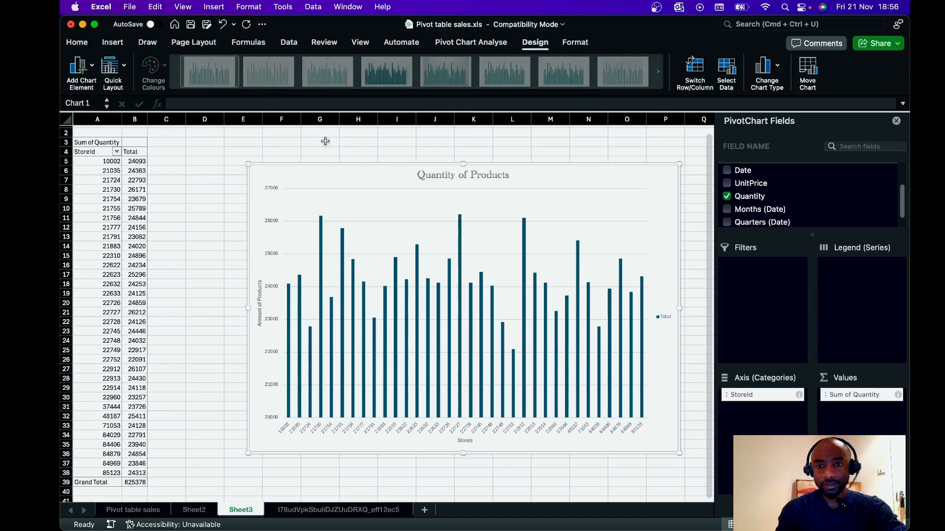
pyautogui.click(337, 283)
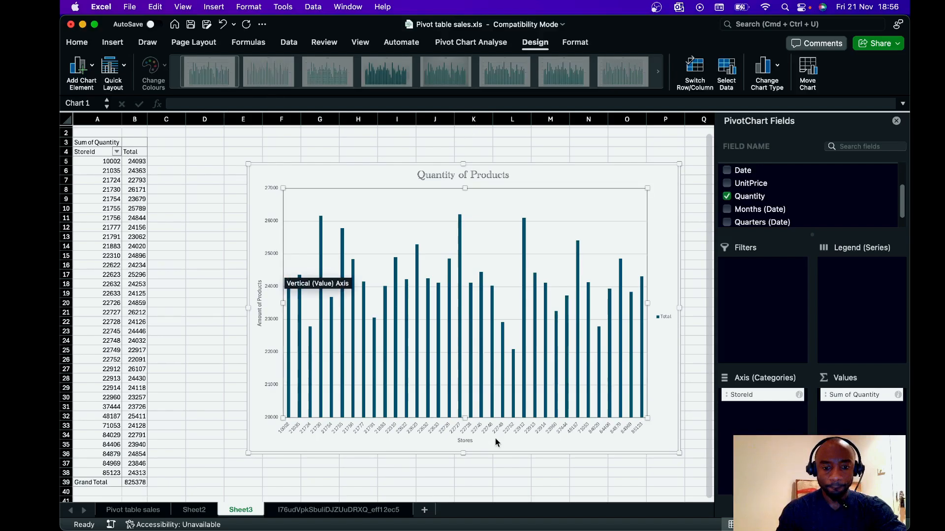
pyautogui.rightClick(664, 212)
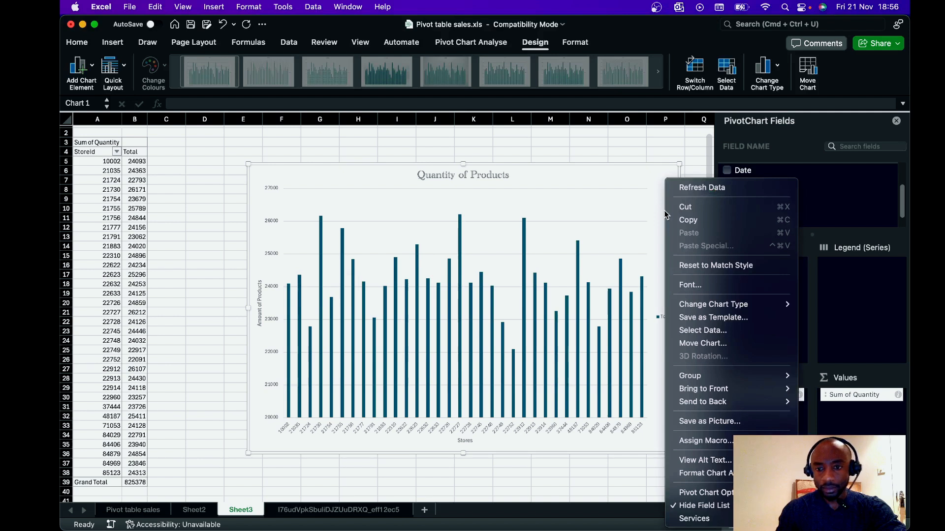
pyautogui.click(661, 183)
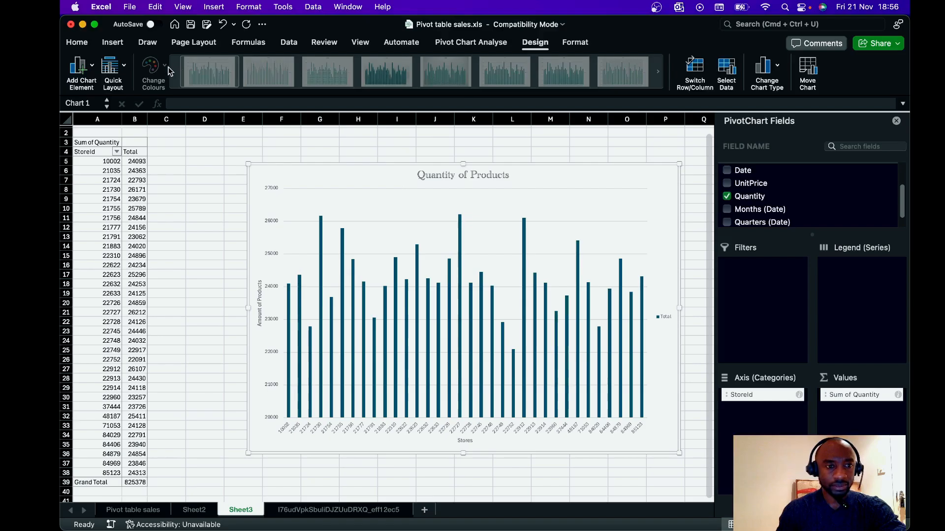
pyautogui.click(526, 188)
pyautogui.click(539, 177)
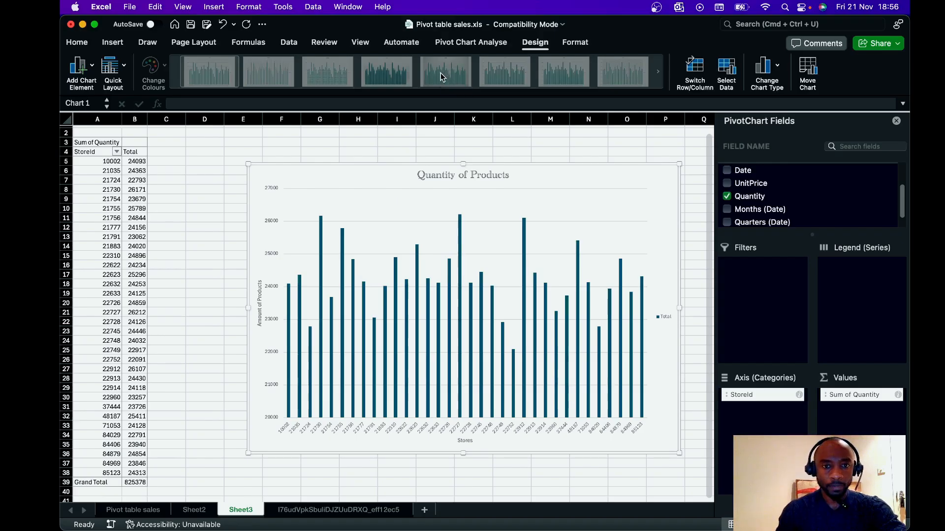
pyautogui.click(193, 189)
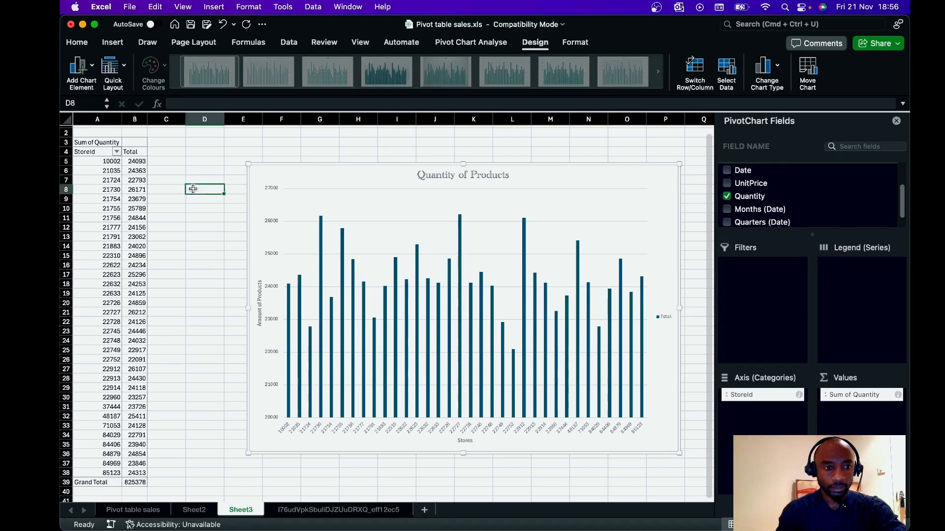
pyautogui.click(333, 190)
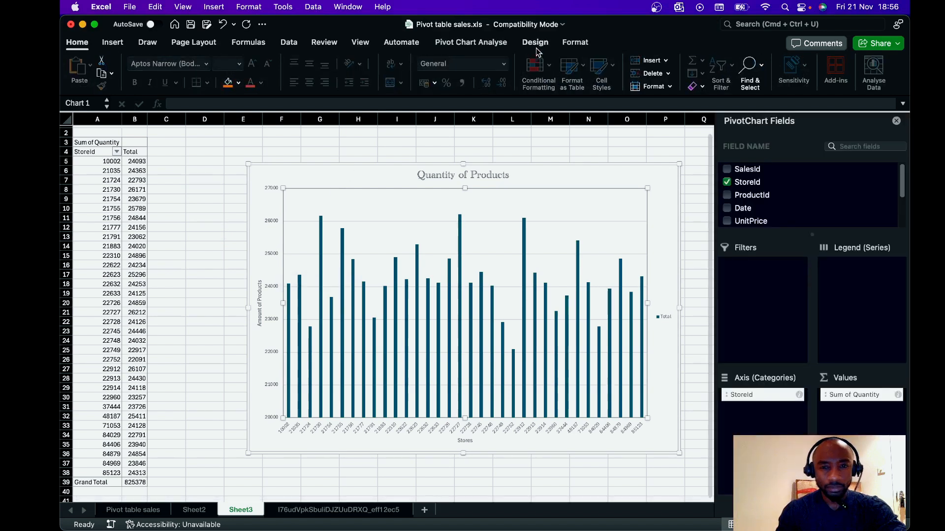
pyautogui.click(536, 45)
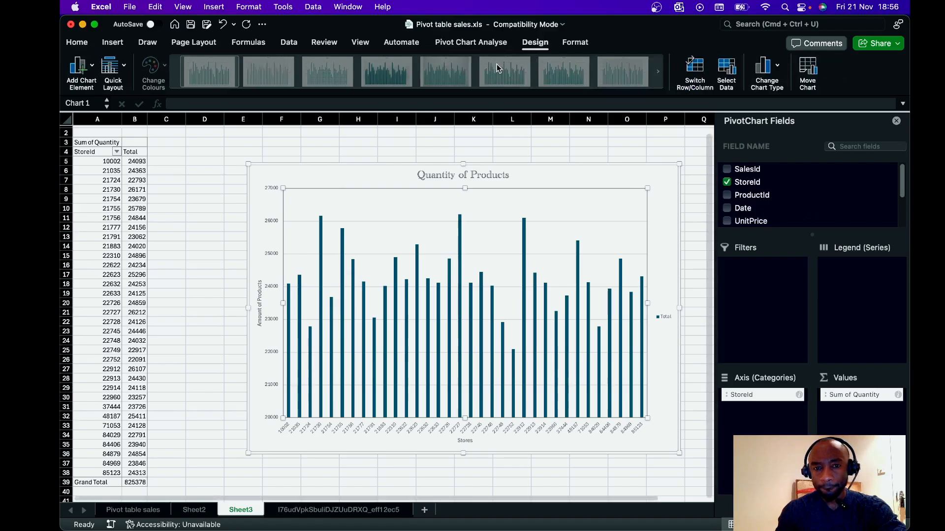
pyautogui.rightClick(581, 180)
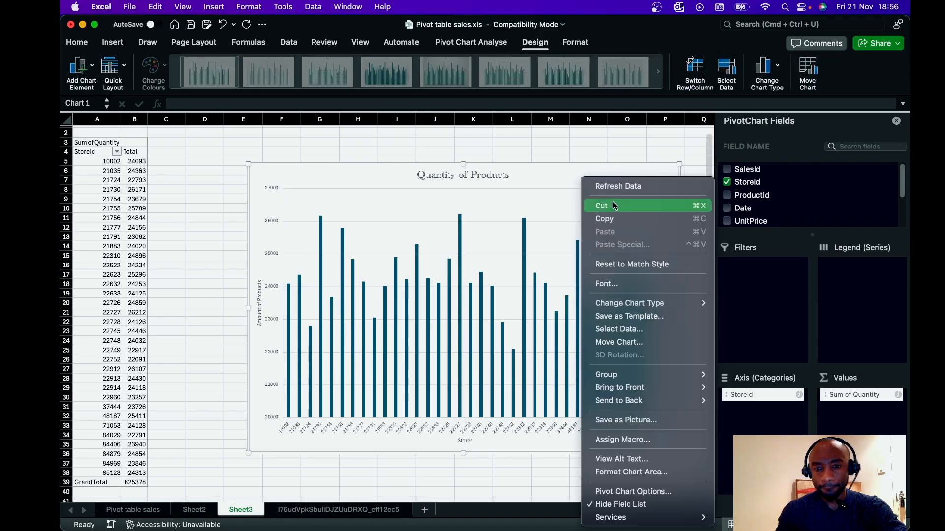
pyautogui.moveTo(630, 306)
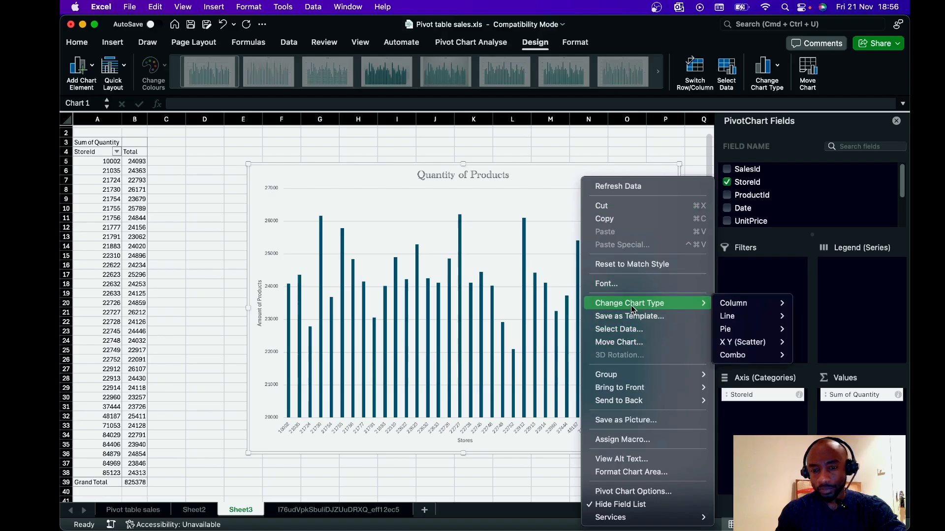
pyautogui.moveTo(633, 387)
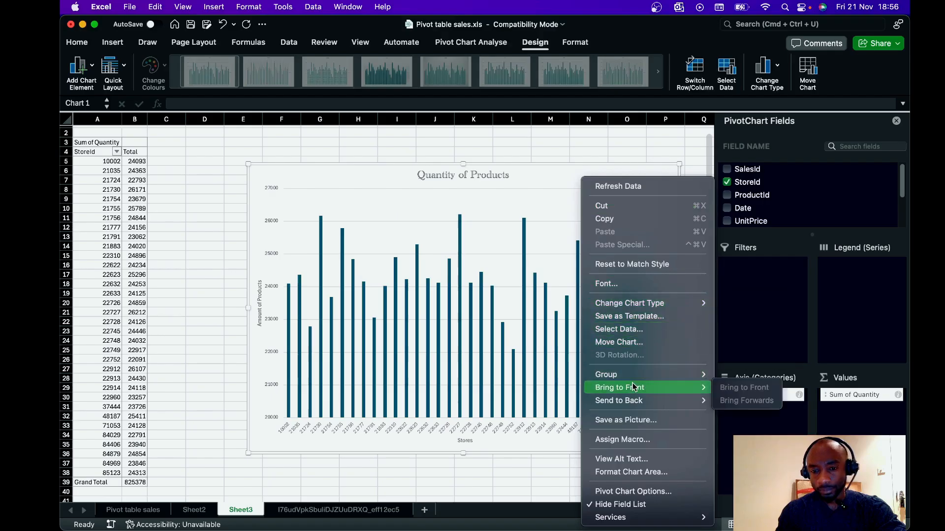
pyautogui.moveTo(618, 516)
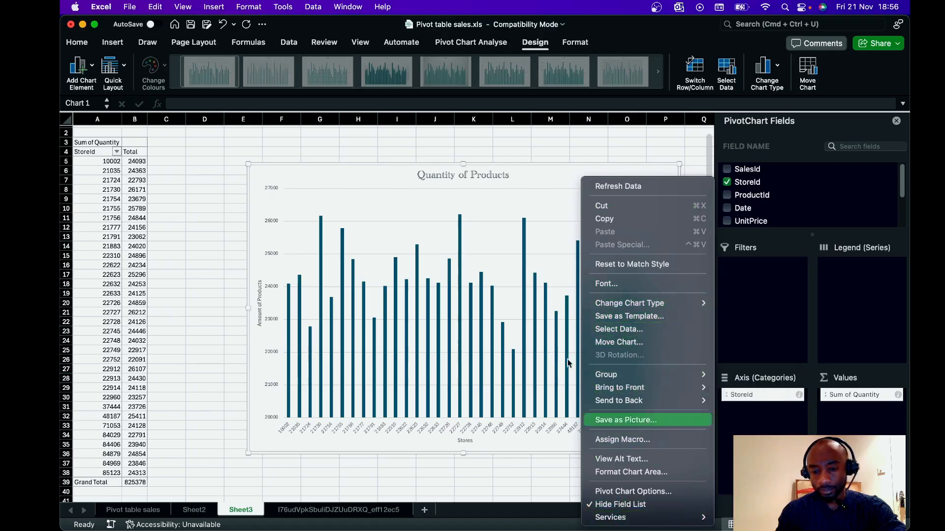
pyautogui.click(514, 182)
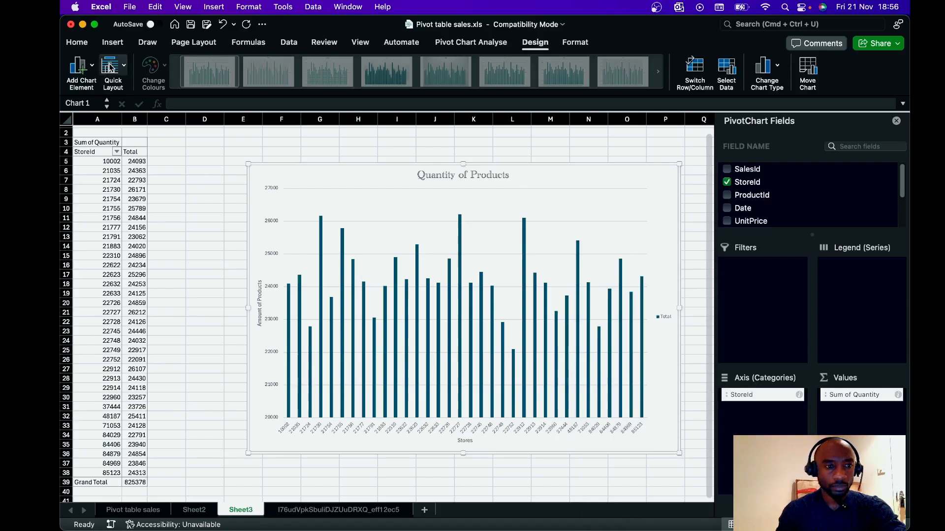
pyautogui.click(124, 69)
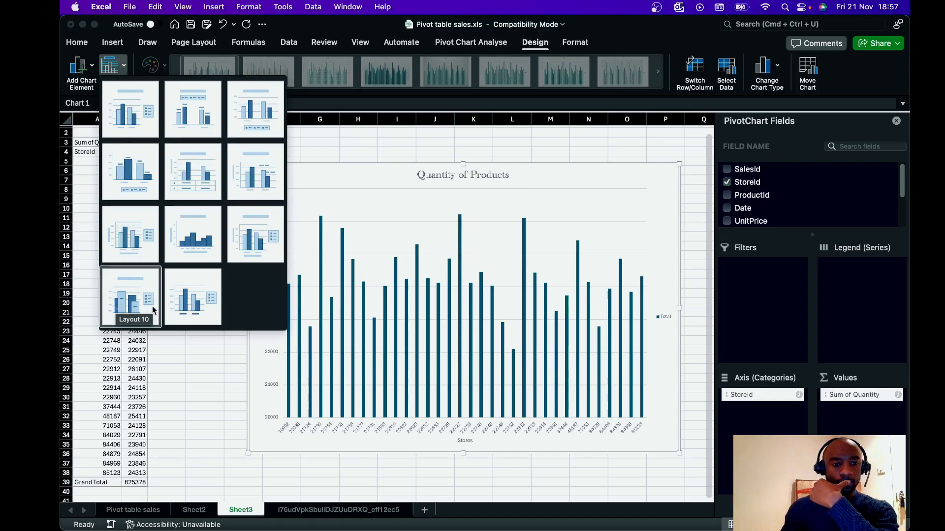
pyautogui.click(101, 85)
pyautogui.click(80, 66)
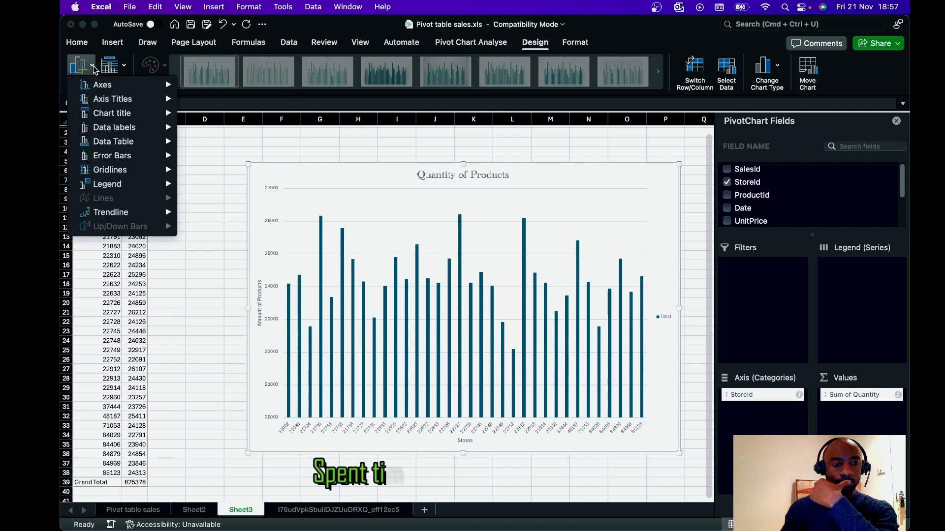
pyautogui.moveTo(112, 141)
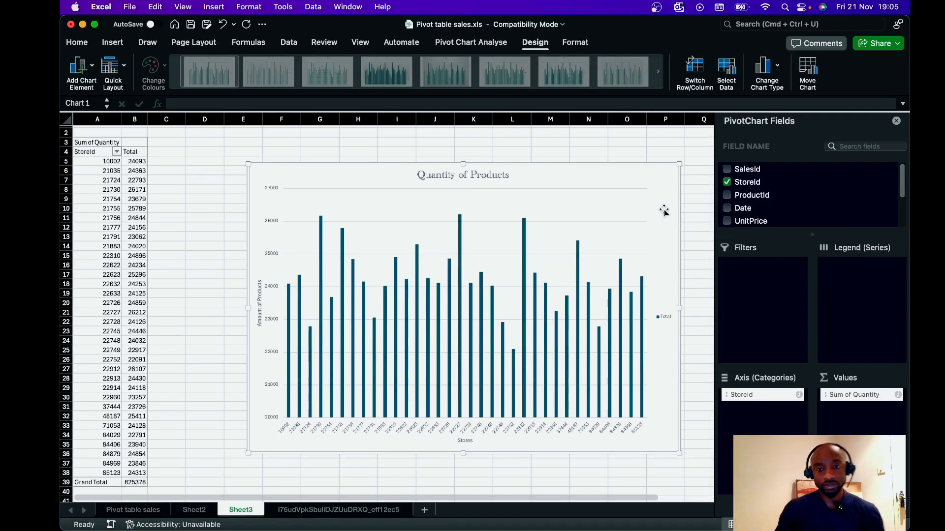
# Change the Quantity of Products column chart to a 2D Pie chart
pyautogui.rightClick(662, 212)
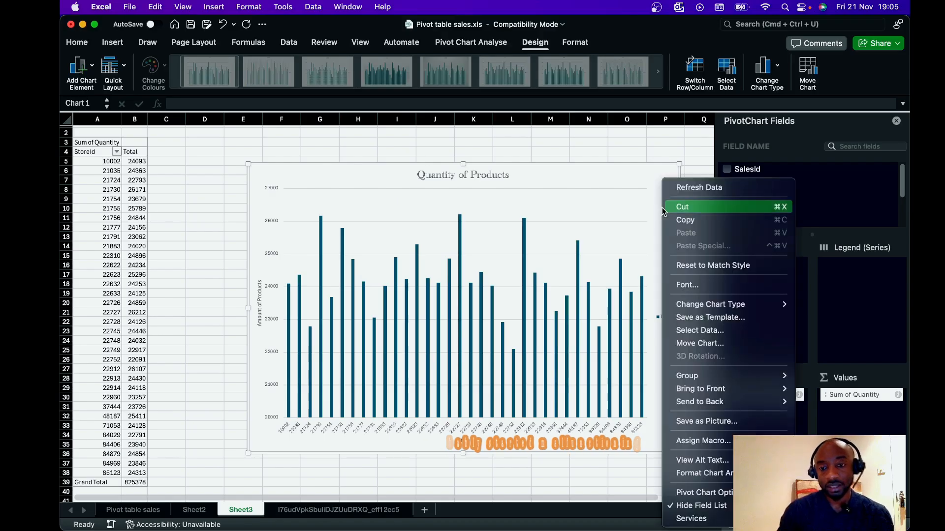
pyautogui.moveTo(710, 305)
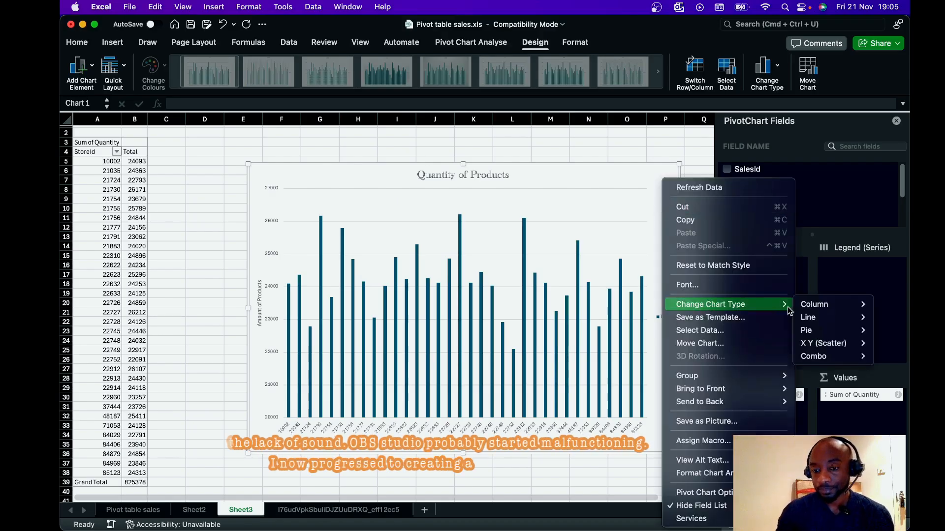
pyautogui.moveTo(811, 331)
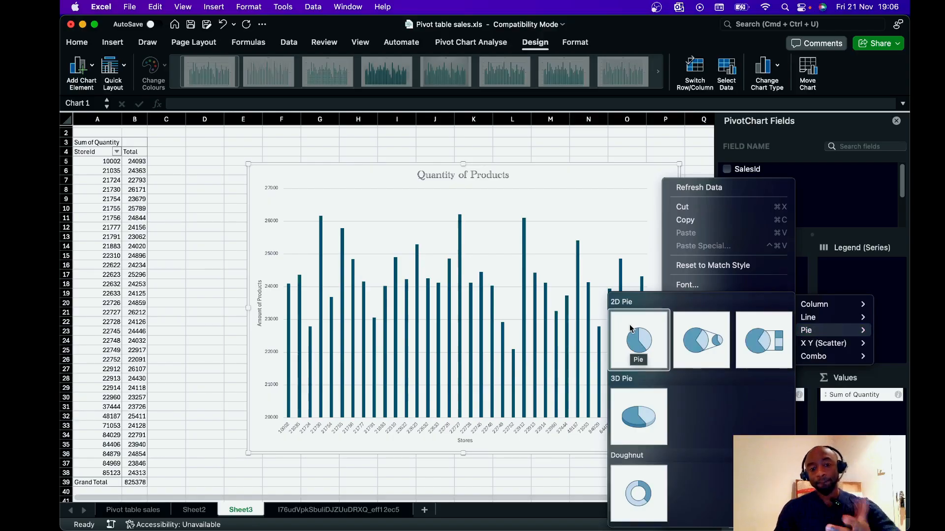
pyautogui.click(628, 324)
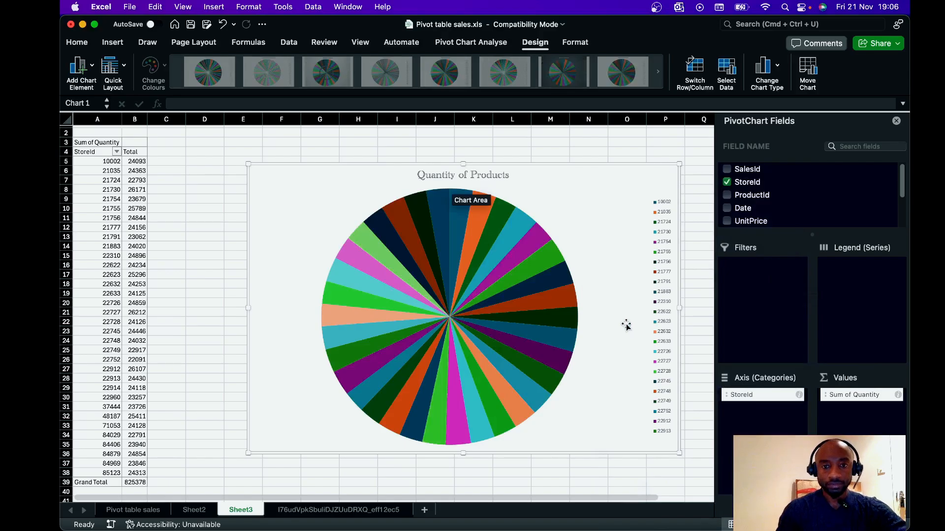
# Examine the values and percentages of individual store slices in the pie chart and look over the available pivot fields
pyautogui.moveTo(453, 254)
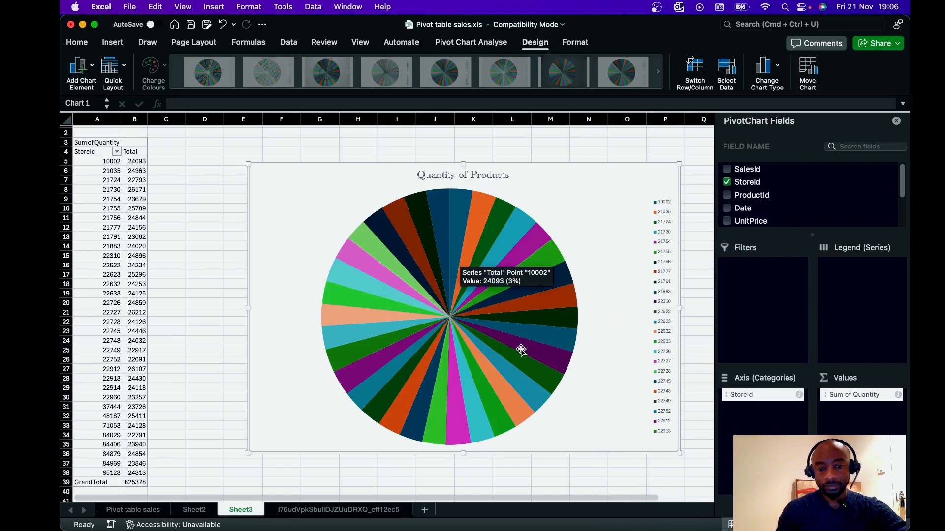
pyautogui.moveTo(492, 408)
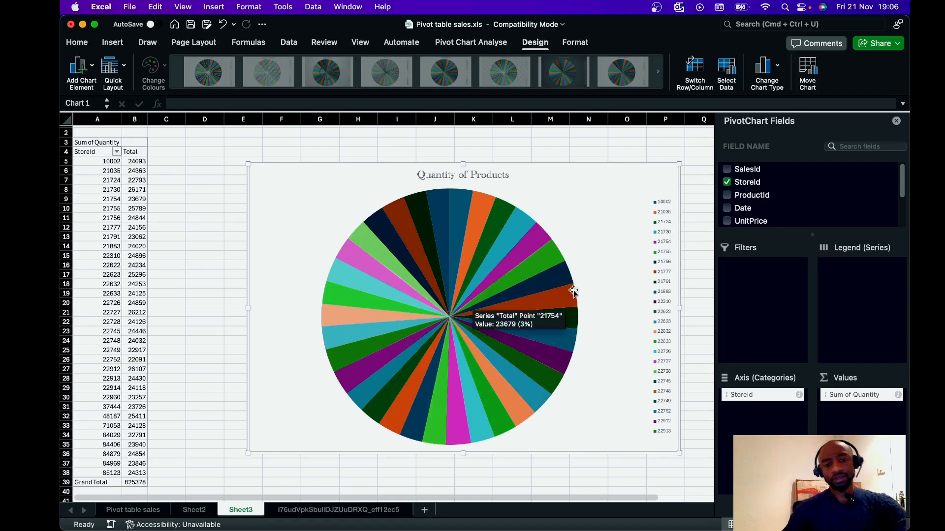
pyautogui.moveTo(500, 309)
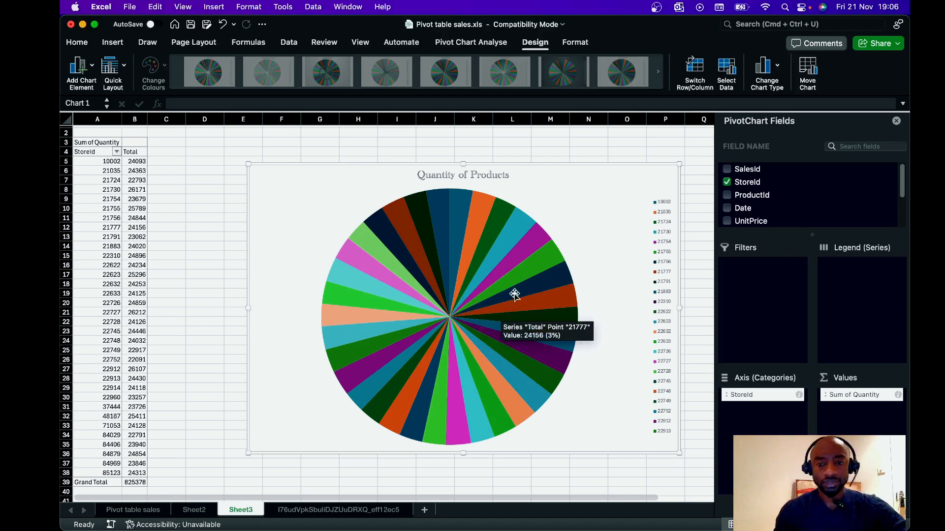
pyautogui.moveTo(515, 293)
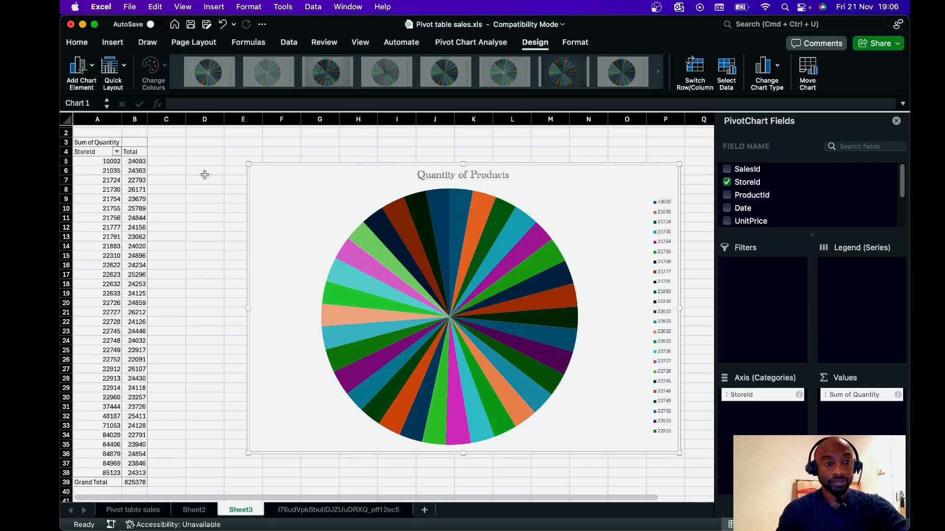
pyautogui.moveTo(506, 244)
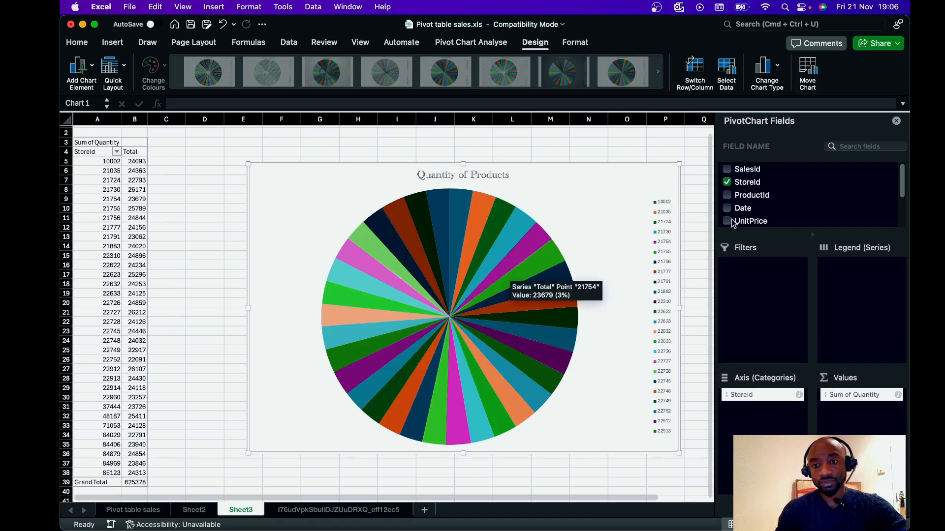
pyautogui.scroll(-1, 790, 213)
pyautogui.scroll(1, 789, 213)
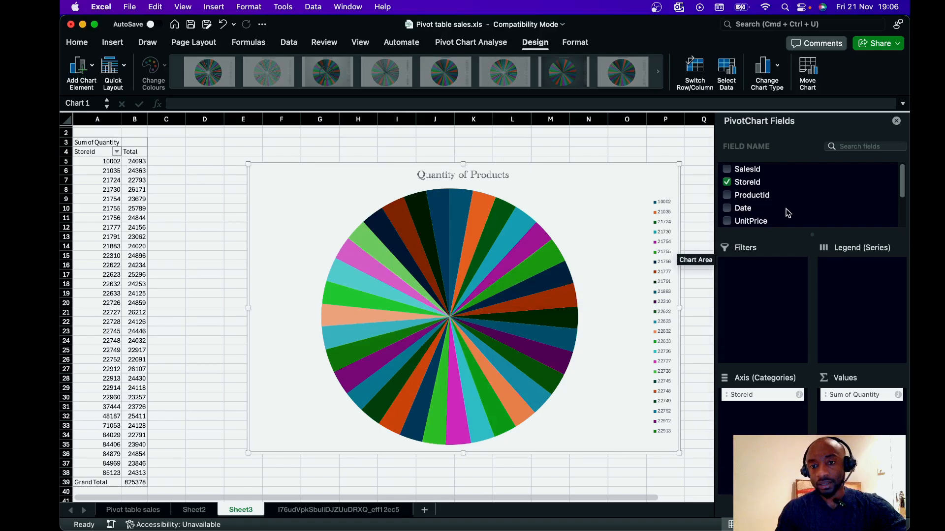
# Try StoreId as a filter for the pivot chart and return it to the axis categories
pyautogui.moveTo(743, 185); pyautogui.dragTo(757, 269)
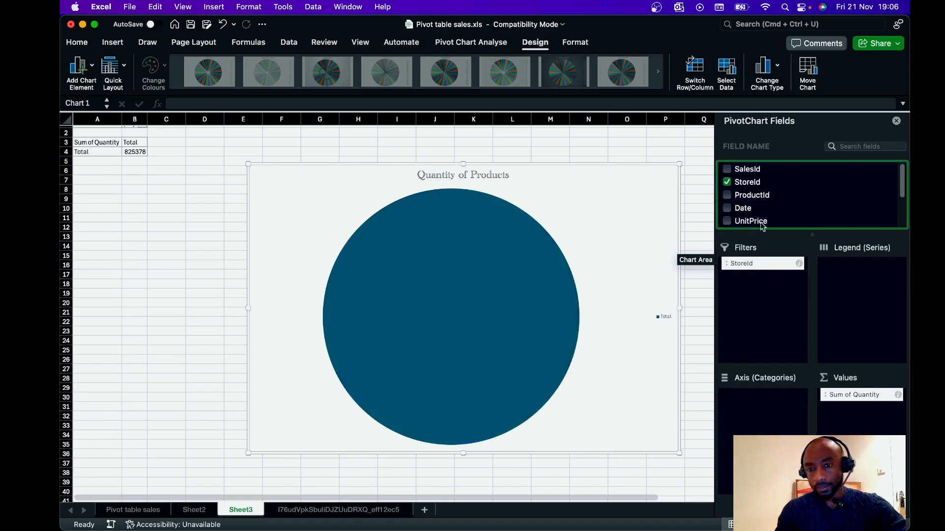
pyautogui.moveTo(753, 262); pyautogui.dragTo(769, 409)
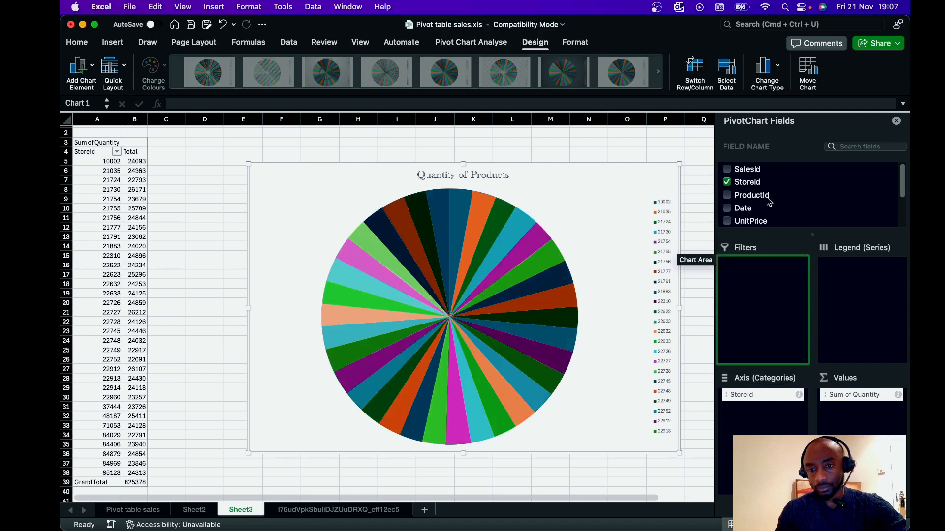
pyautogui.click(775, 399)
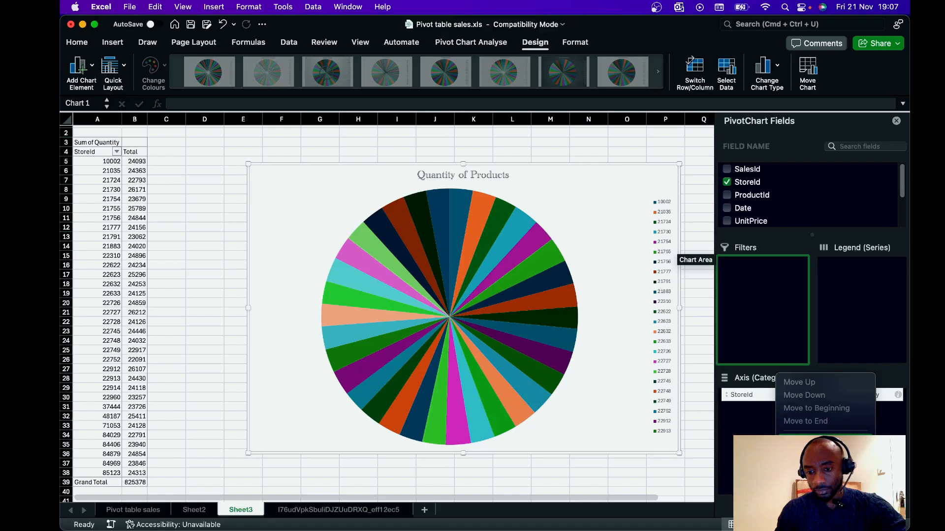
pyautogui.click(749, 424)
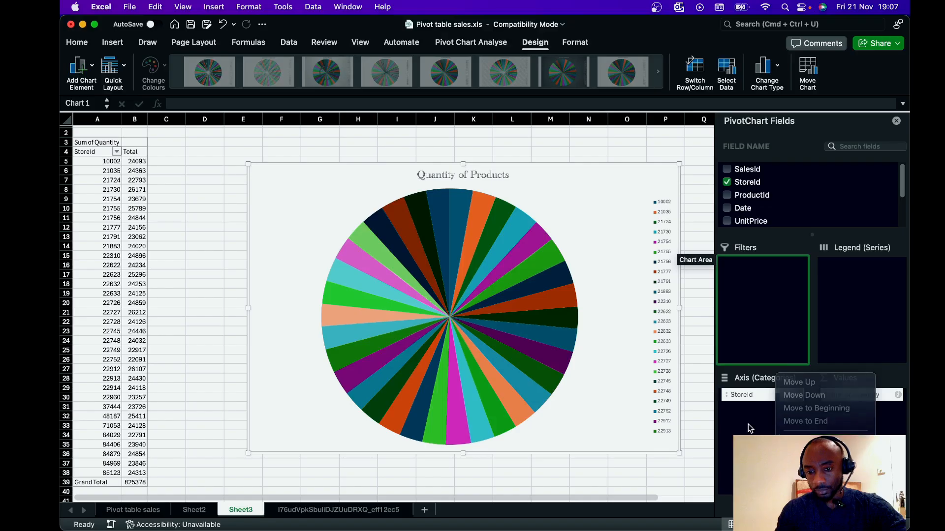
pyautogui.click(727, 396)
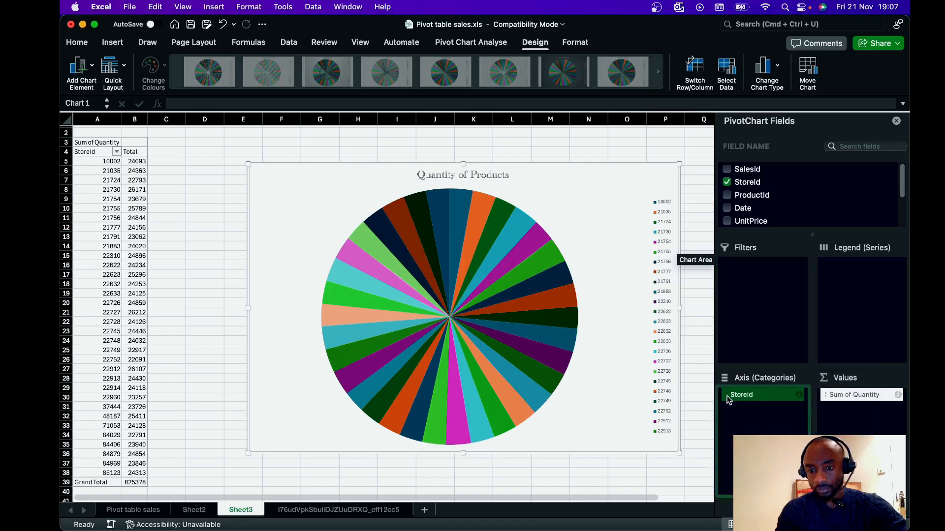
pyautogui.click(798, 396)
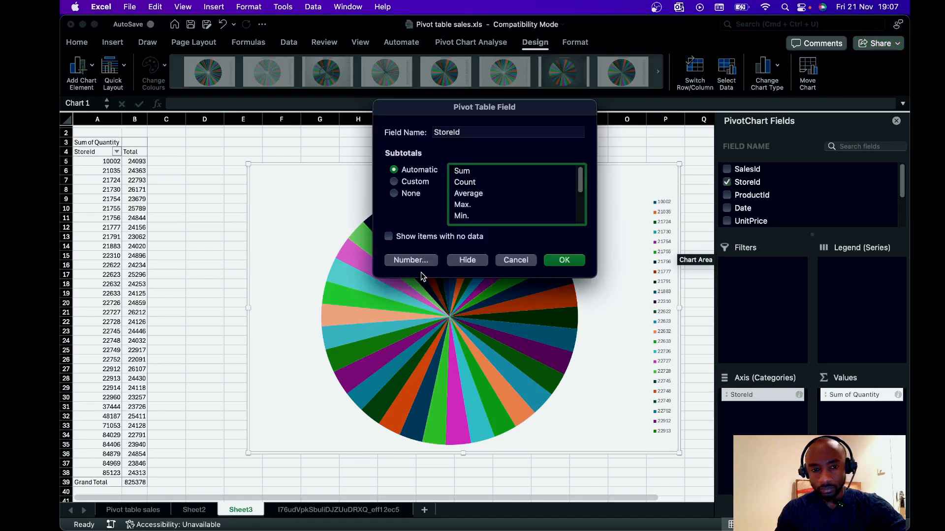
pyautogui.click(516, 260)
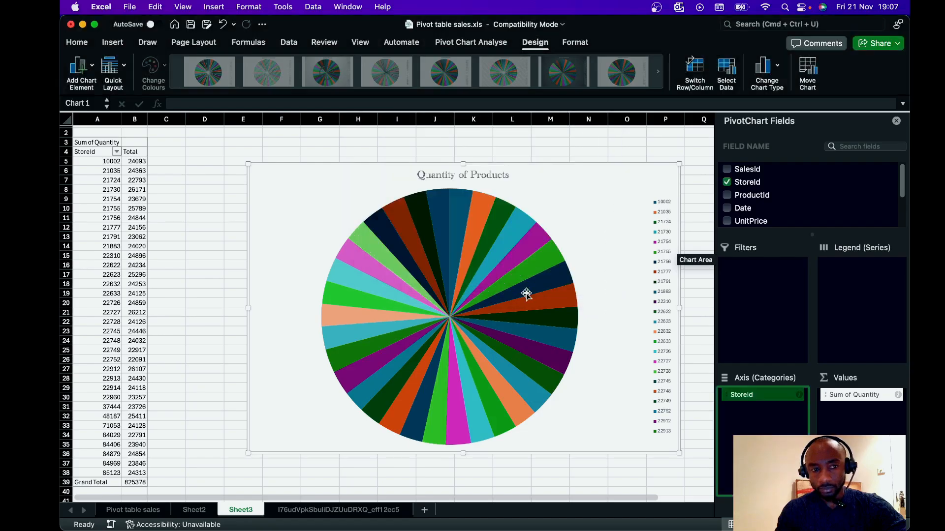
pyautogui.click(772, 278)
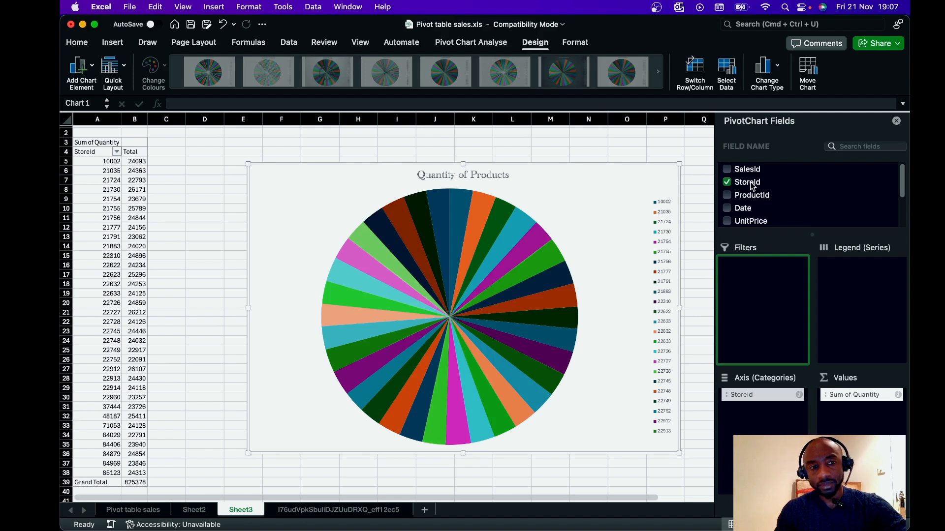
# Filter the pivot table's StoreId field to show only stores 10002, 21035, 21724 and 21730
pyautogui.click(117, 153)
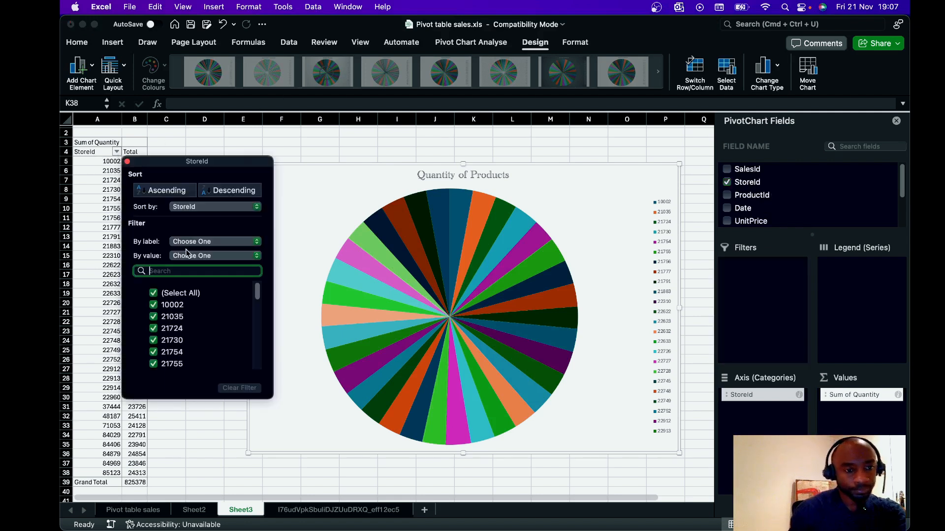
pyautogui.click(154, 294)
pyautogui.click(153, 305)
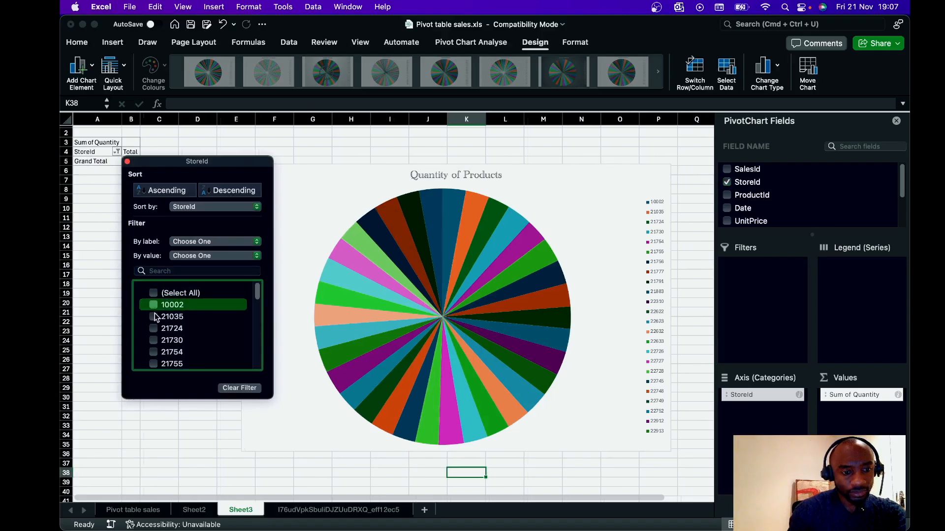
pyautogui.click(153, 317)
pyautogui.click(153, 333)
pyautogui.click(154, 340)
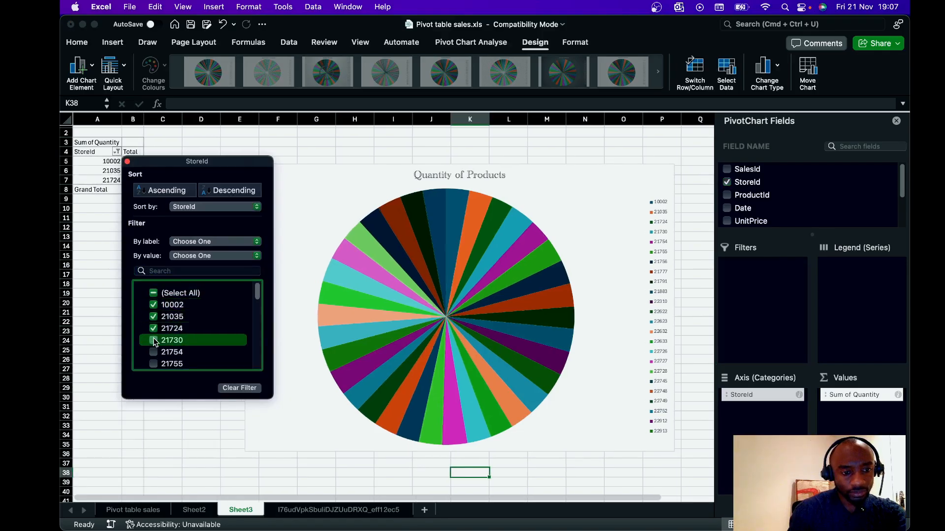
pyautogui.click(99, 303)
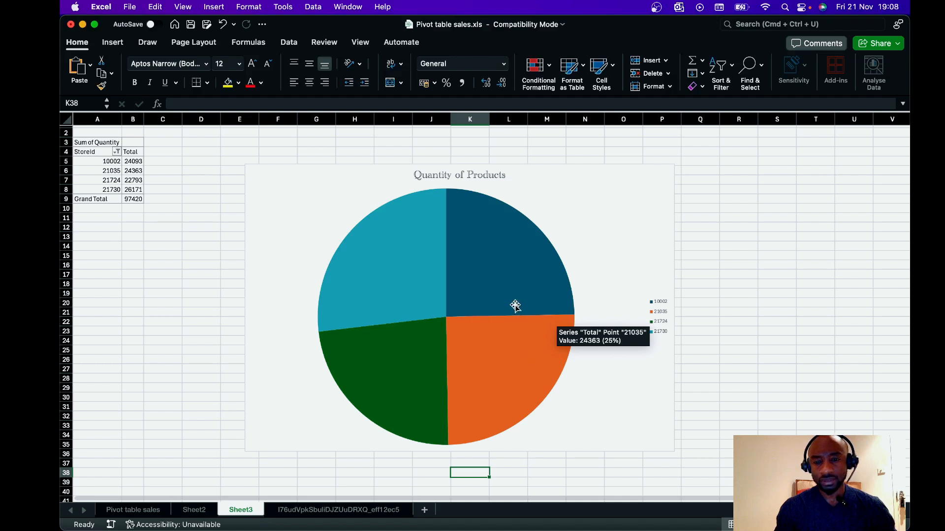
# Add store 22727 to the StoreId filter of the pivot table
pyautogui.click(117, 152)
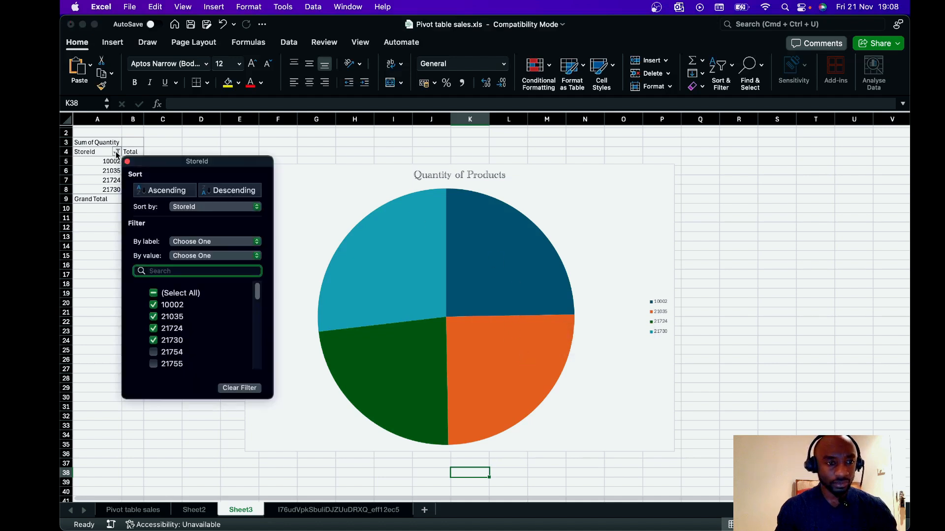
pyautogui.scroll(-2, 165, 335)
pyautogui.scroll(-5, 165, 335)
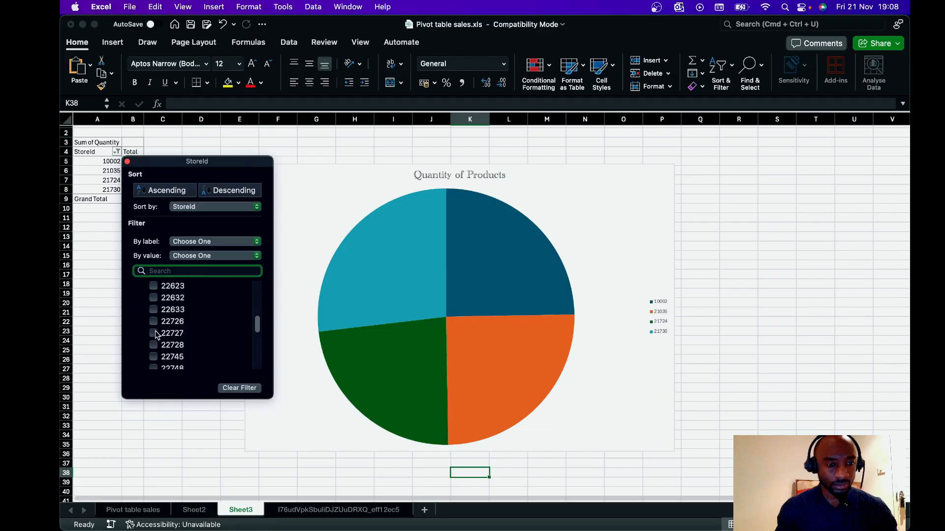
pyautogui.click(153, 333)
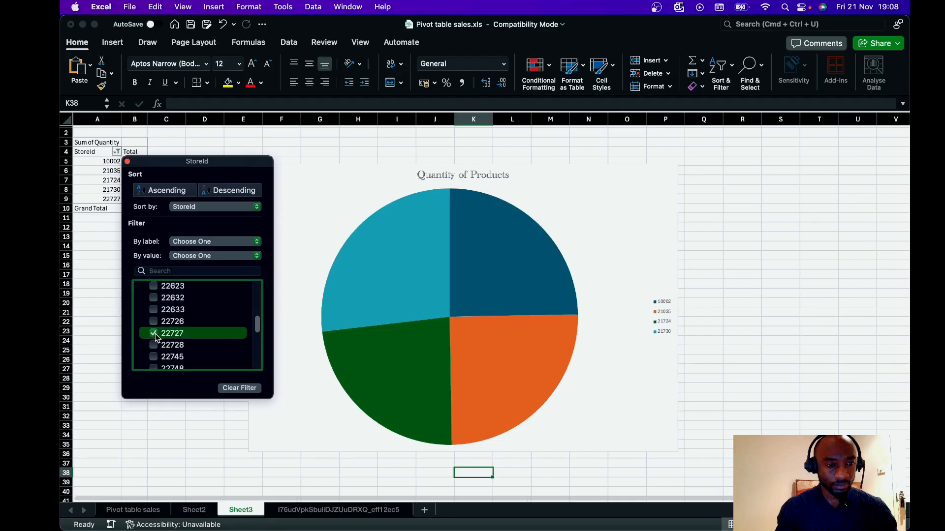
pyautogui.click(156, 433)
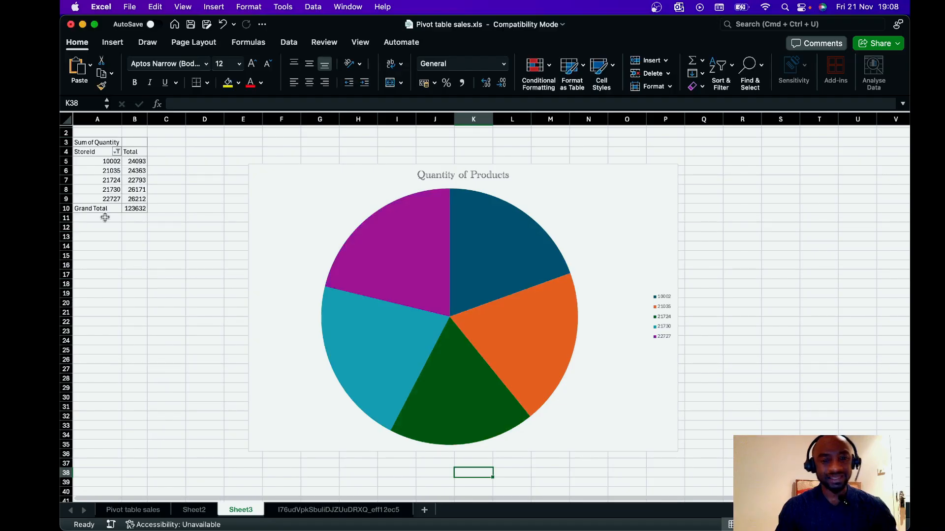
# Remove stores 10002, 21035, 21724 and 21730 from the StoreId filter
pyautogui.click(117, 152)
pyautogui.scroll(-5, 185, 337)
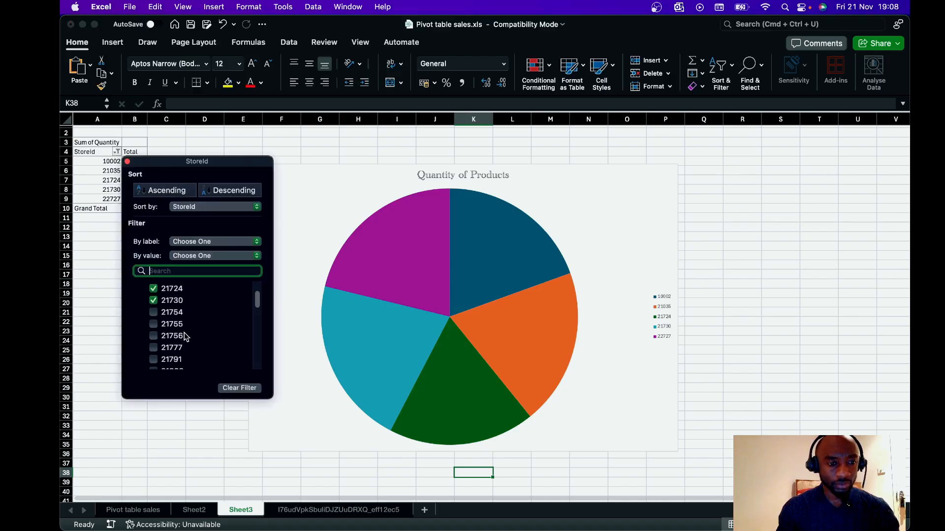
pyautogui.scroll(5, 185, 337)
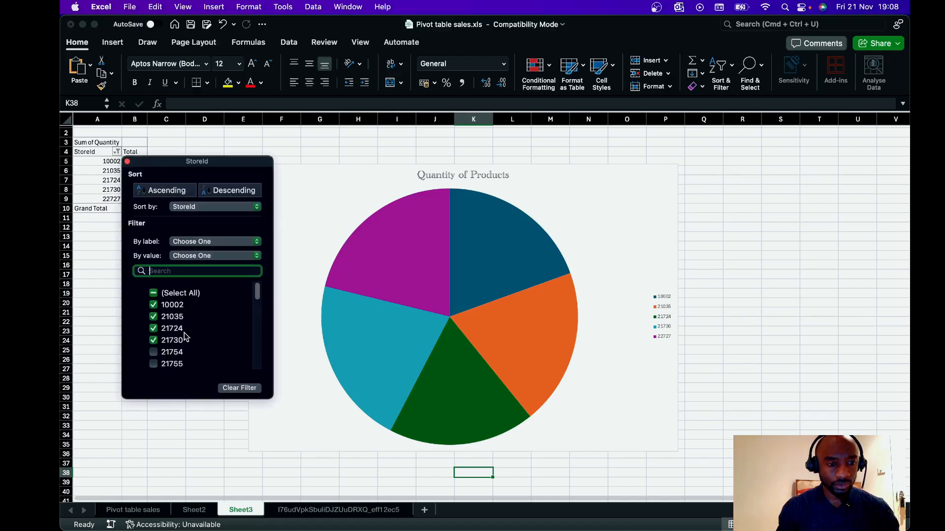
pyautogui.scroll(-10, 156, 321)
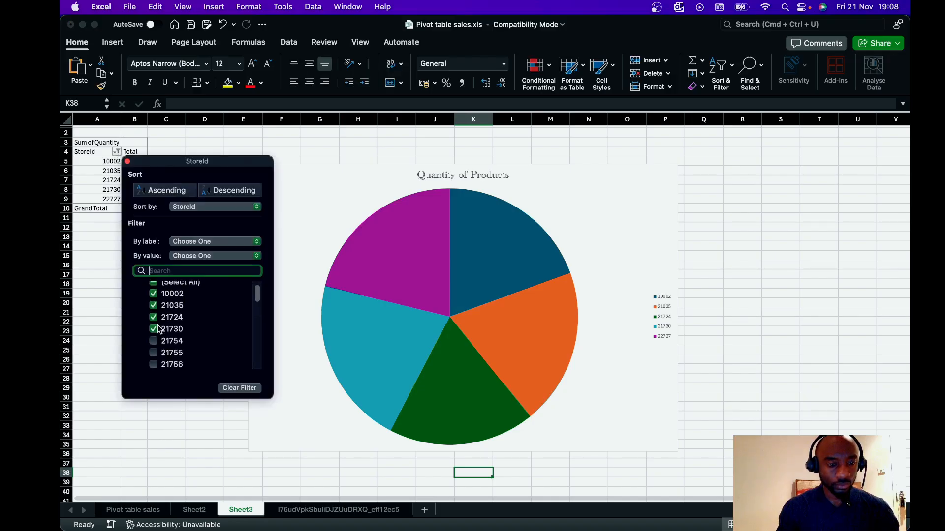
pyautogui.scroll(10, 158, 328)
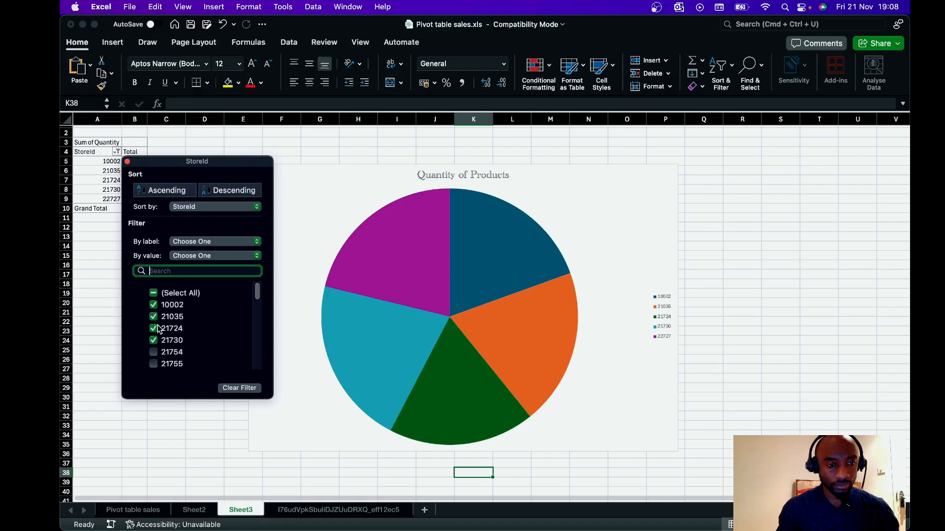
pyautogui.click(154, 305)
pyautogui.click(153, 317)
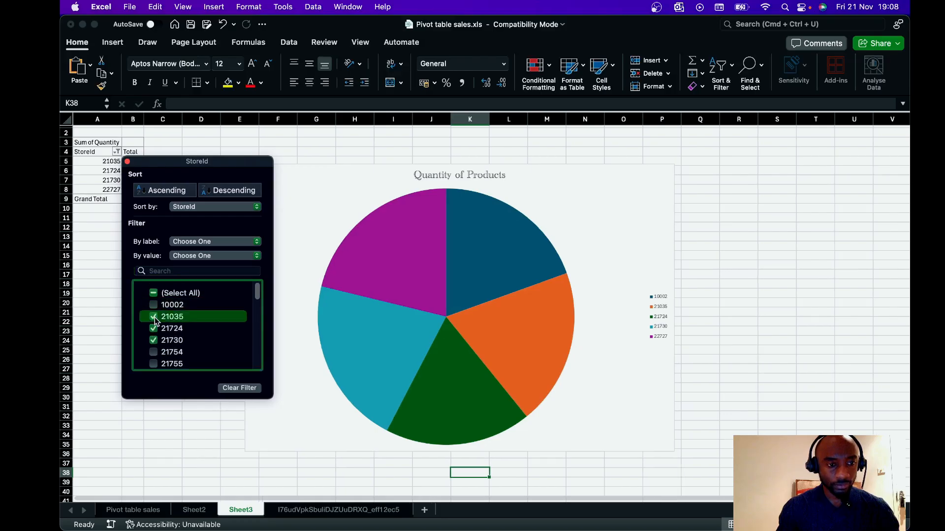
pyautogui.click(153, 329)
pyautogui.click(154, 341)
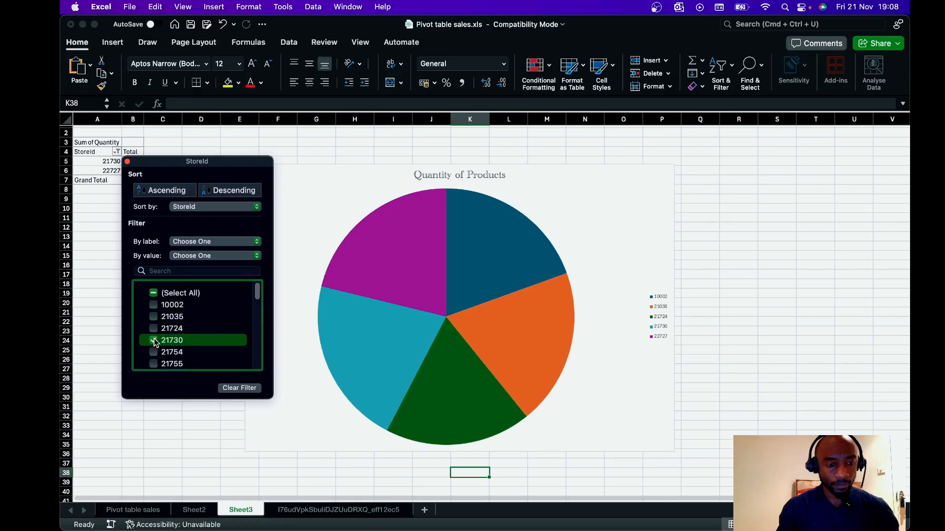
# Include store 84969 in the StoreId filter and close the filter settings
pyautogui.scroll(-10, 202, 340)
pyautogui.scroll(-3, 207, 339)
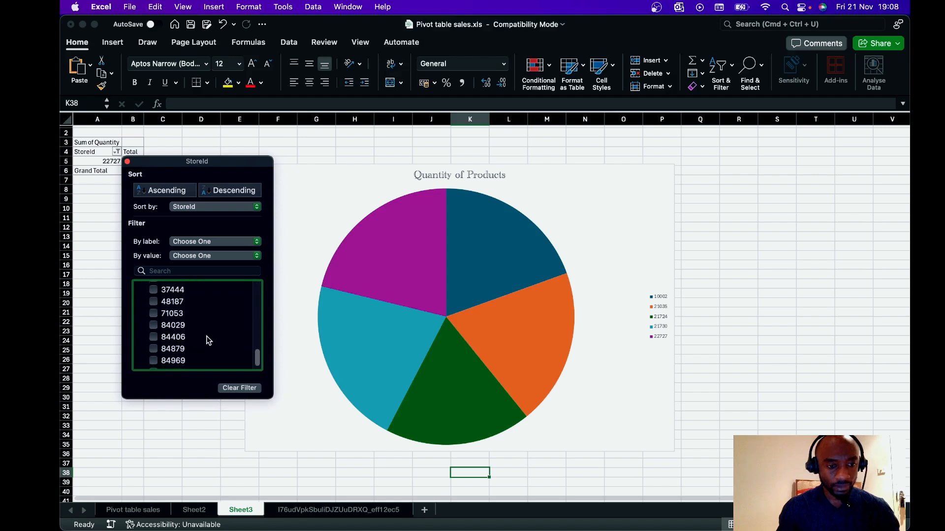
pyautogui.click(155, 352)
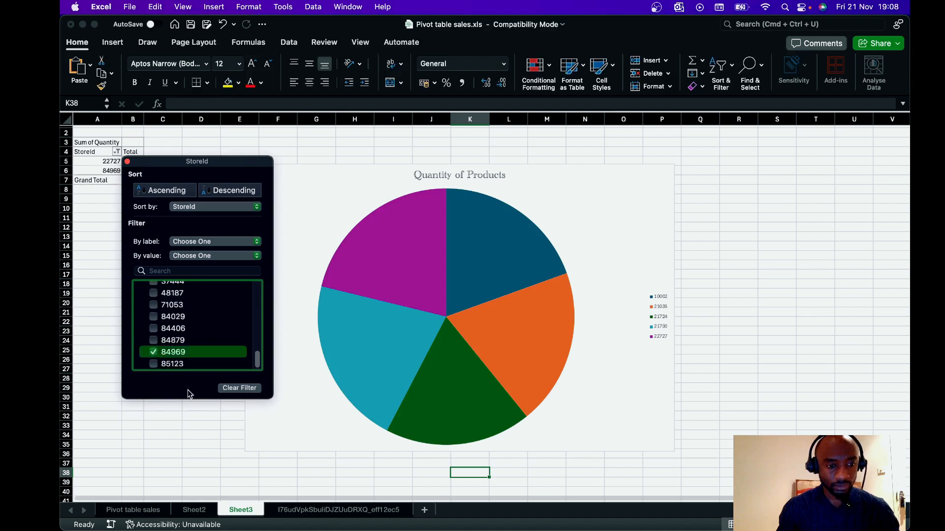
pyautogui.click(186, 428)
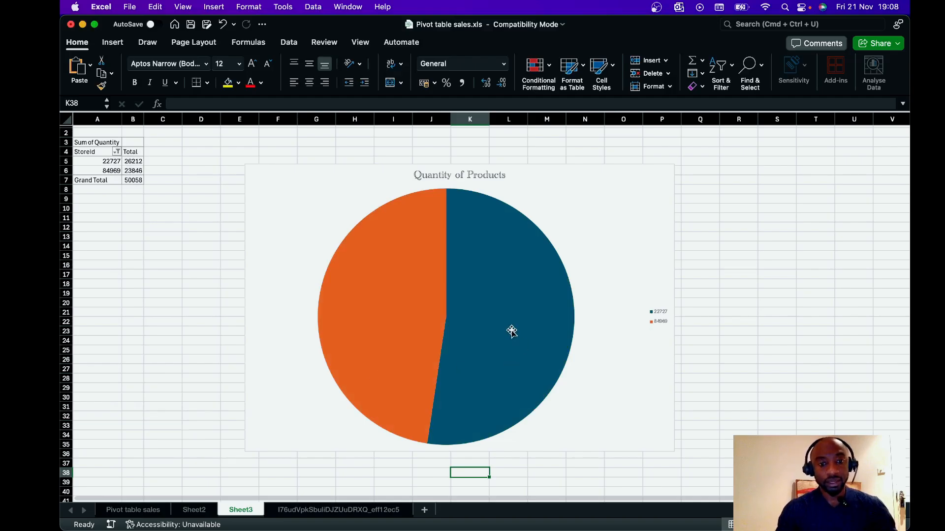
# Try to add data labels in the Left position to the Quantity of Products pie chart
pyautogui.moveTo(512, 332)
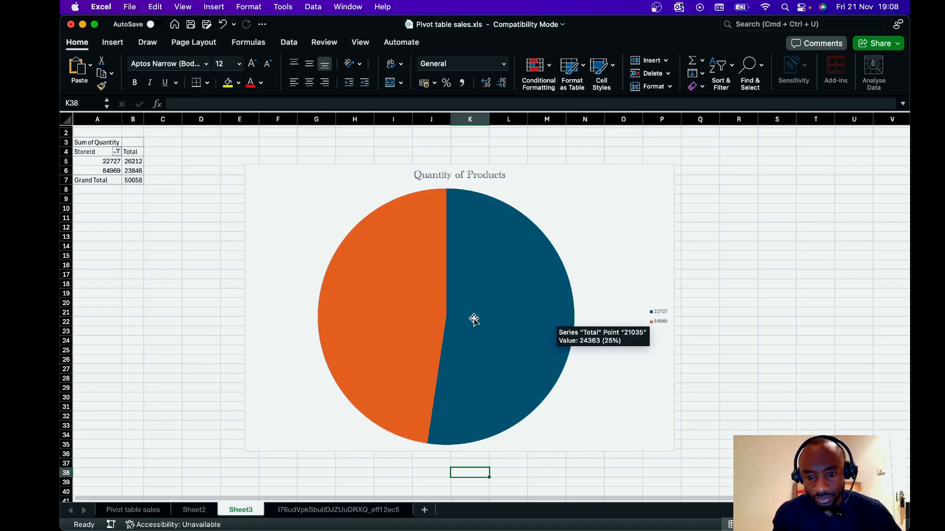
pyautogui.click(463, 355)
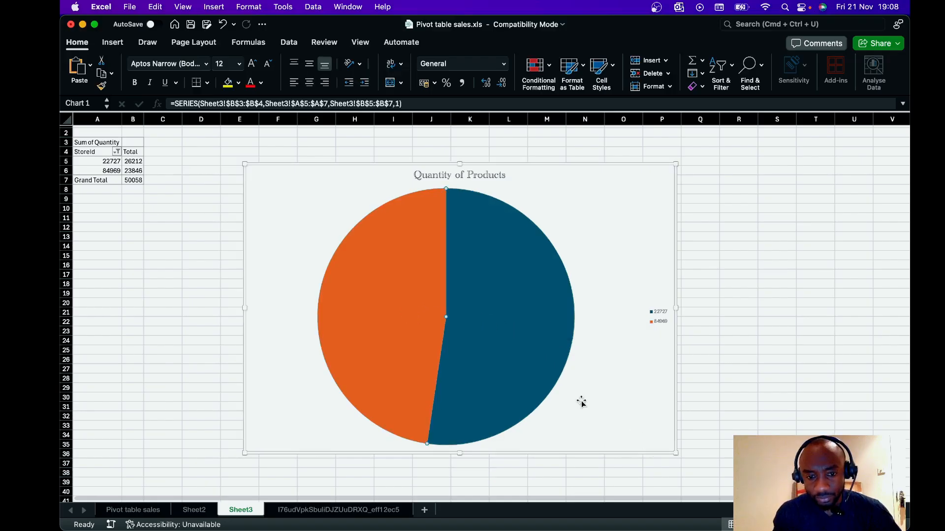
pyautogui.click(642, 379)
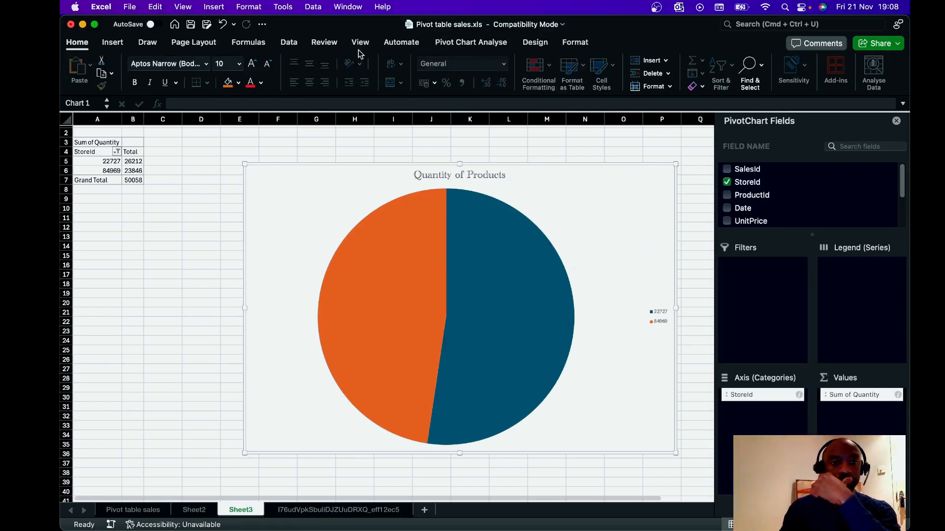
pyautogui.click(535, 43)
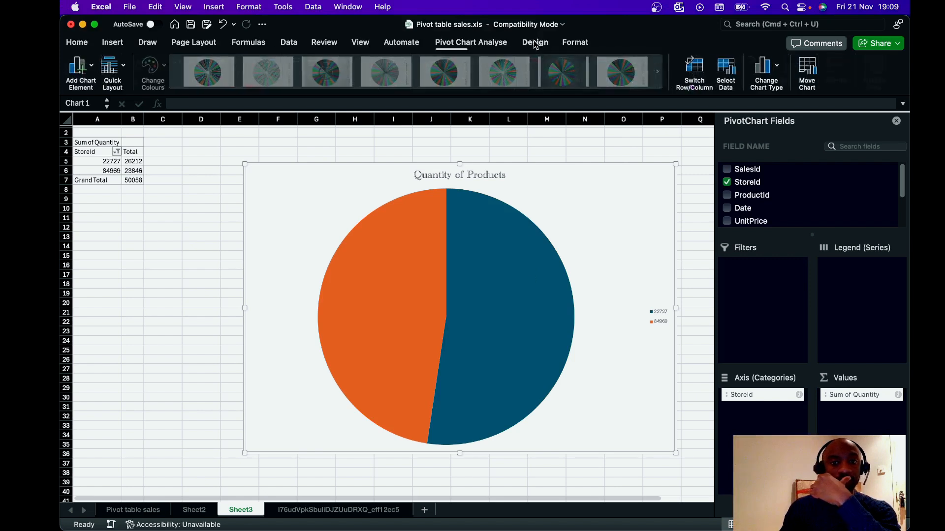
pyautogui.click(91, 68)
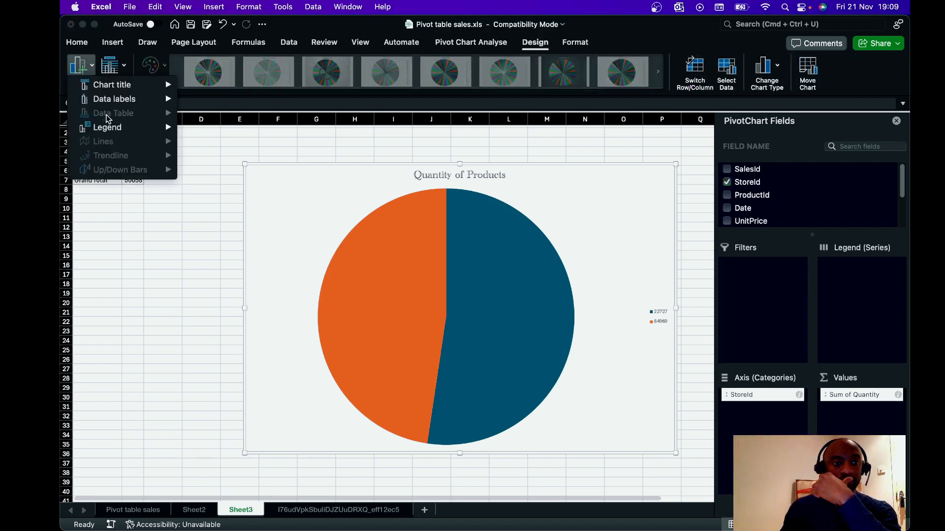
pyautogui.moveTo(118, 100)
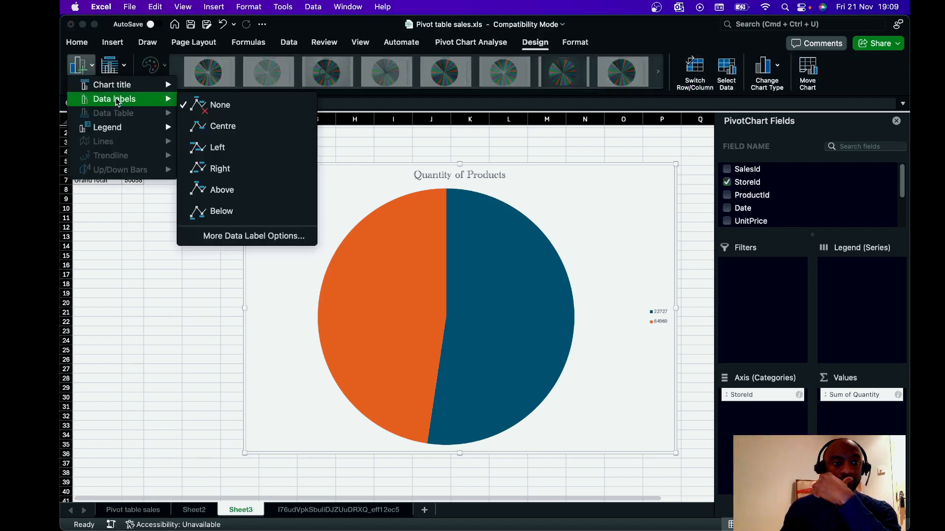
pyautogui.click(220, 155)
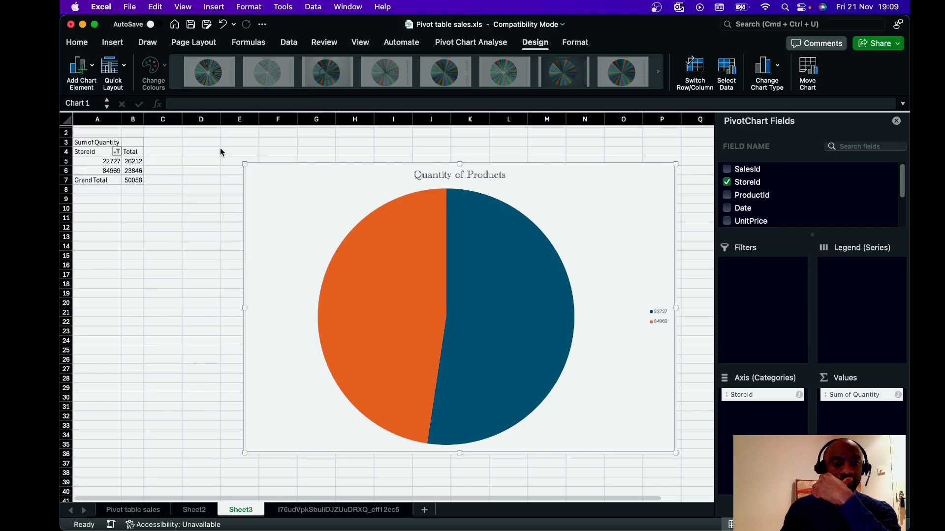
# Add data labels in the Centre position to the slices of the pie chart
pyautogui.click(402, 278)
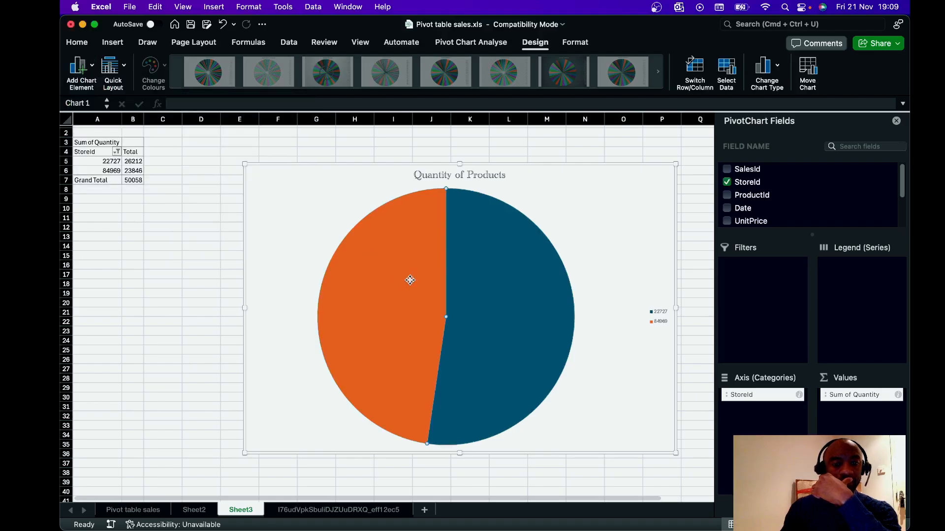
pyautogui.click(91, 68)
pyautogui.moveTo(105, 101)
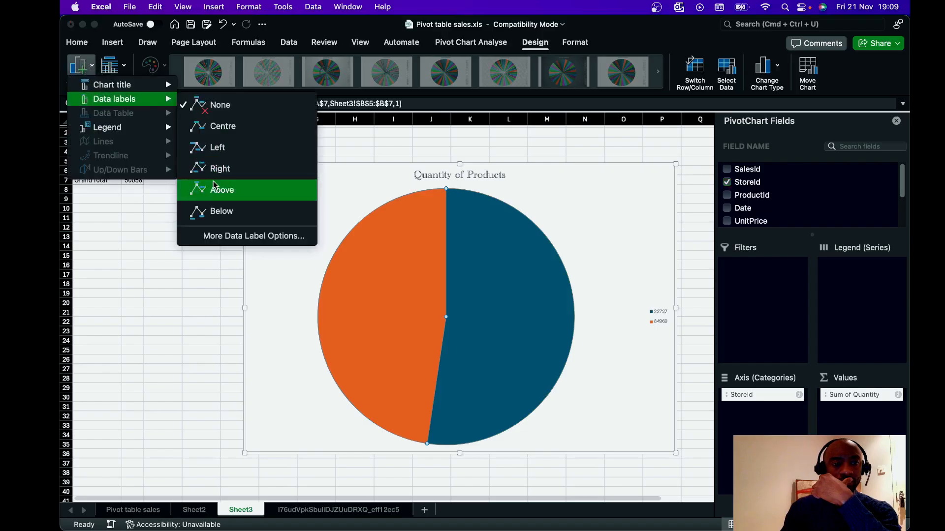
pyautogui.click(222, 127)
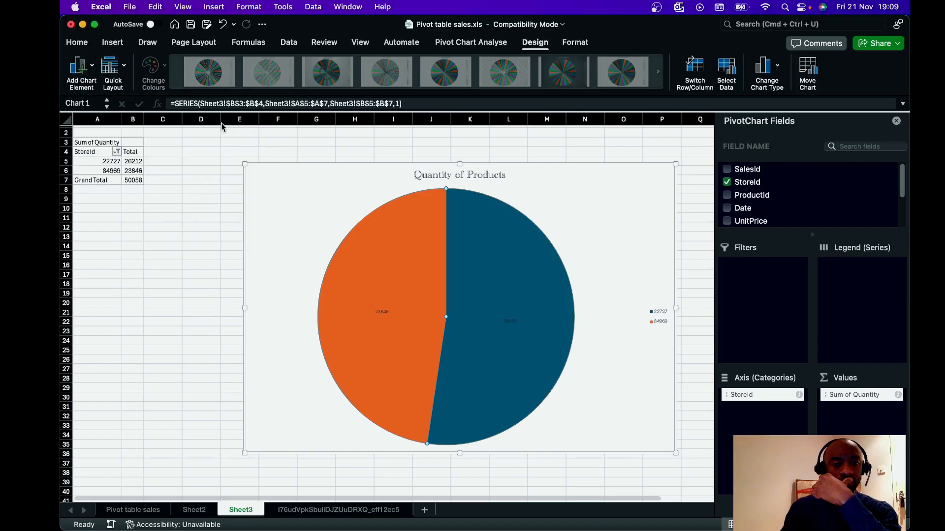
# Open the font settings of the pie chart's data labels and set the font style to Bold
pyautogui.click(382, 318)
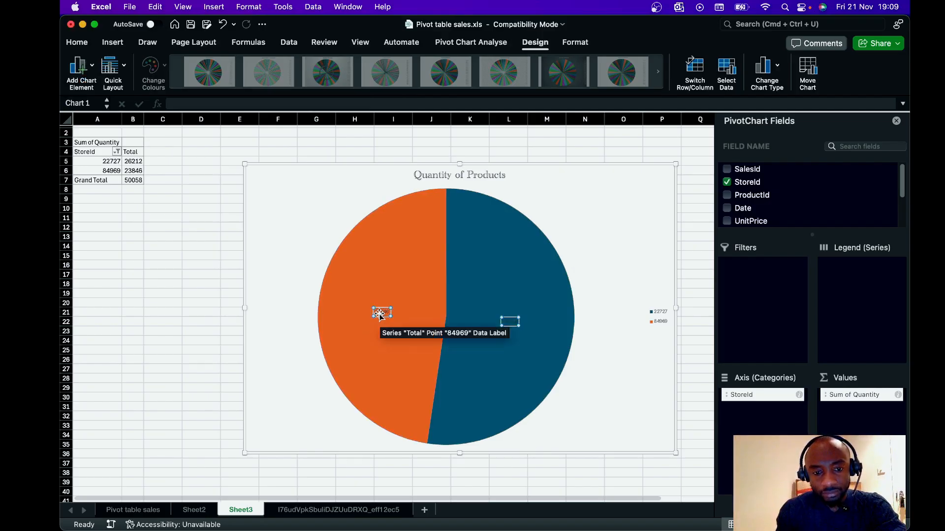
pyautogui.rightClick(380, 315)
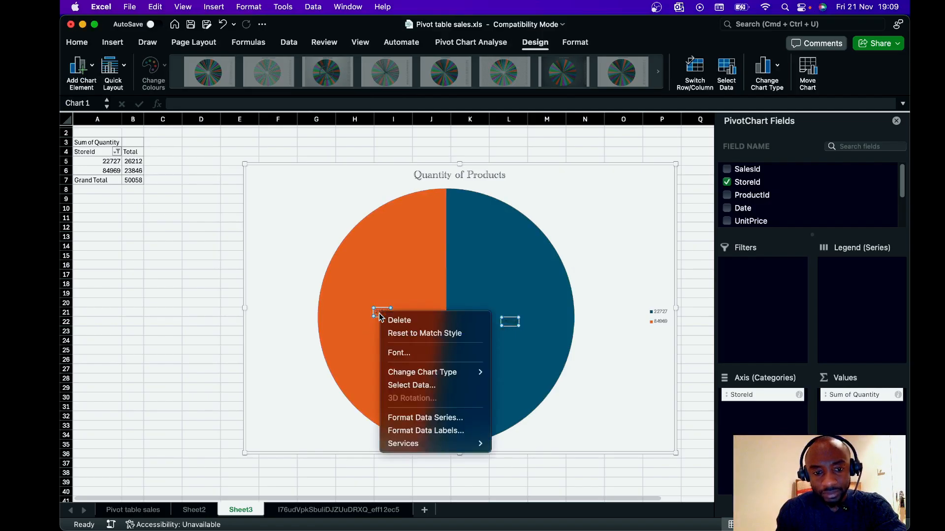
pyautogui.click(398, 353)
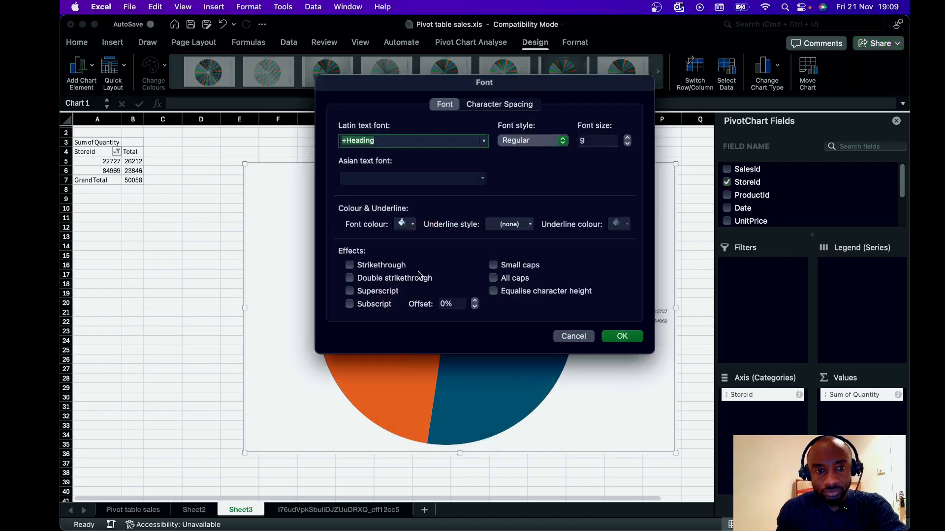
pyautogui.click(562, 141)
pyautogui.click(532, 167)
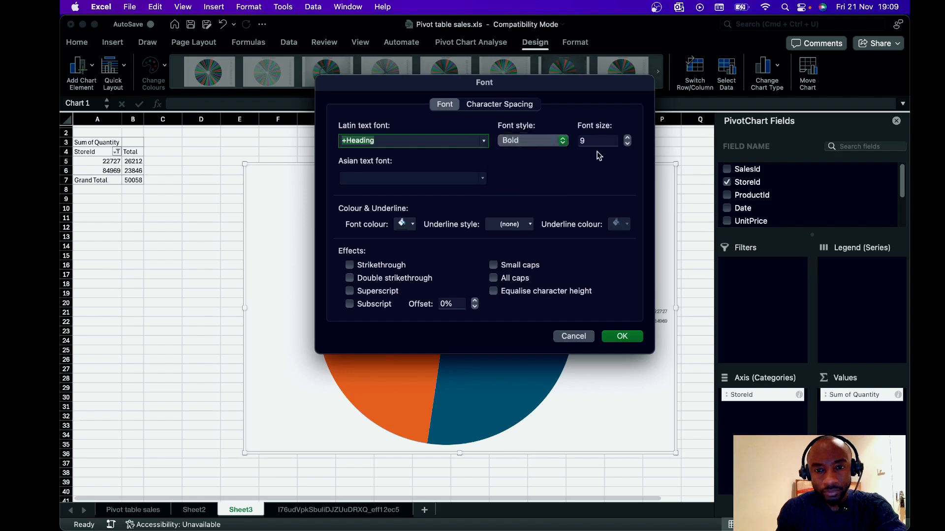
# Raise the data labels' font size in small increments to 10.7
pyautogui.click(627, 144)
pyautogui.click(627, 143)
pyautogui.click(627, 144)
pyautogui.click(627, 138)
pyautogui.click(627, 138)
pyautogui.click(627, 138)
pyautogui.click(627, 139)
pyautogui.click(628, 139)
pyautogui.click(628, 139)
pyautogui.click(628, 139)
pyautogui.click(627, 139)
pyautogui.click(627, 139)
pyautogui.click(627, 139)
pyautogui.click(627, 139)
pyautogui.click(627, 138)
# Set the data labels' font size to 15 and their Latin font to Al Nile, and apply the font settings
pyautogui.moveTo(610, 143); pyautogui.dragTo(565, 142)
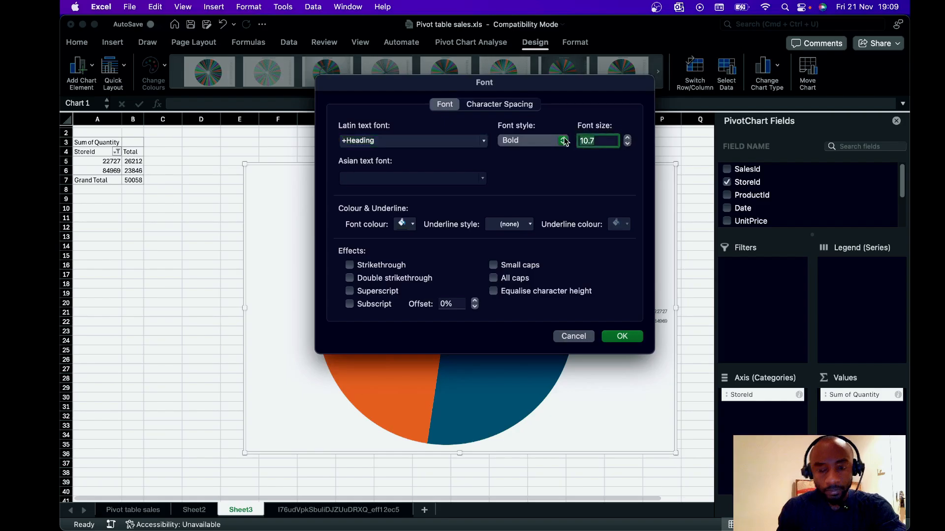
pyautogui.write('15')
pyautogui.click(392, 139)
pyautogui.click(482, 141)
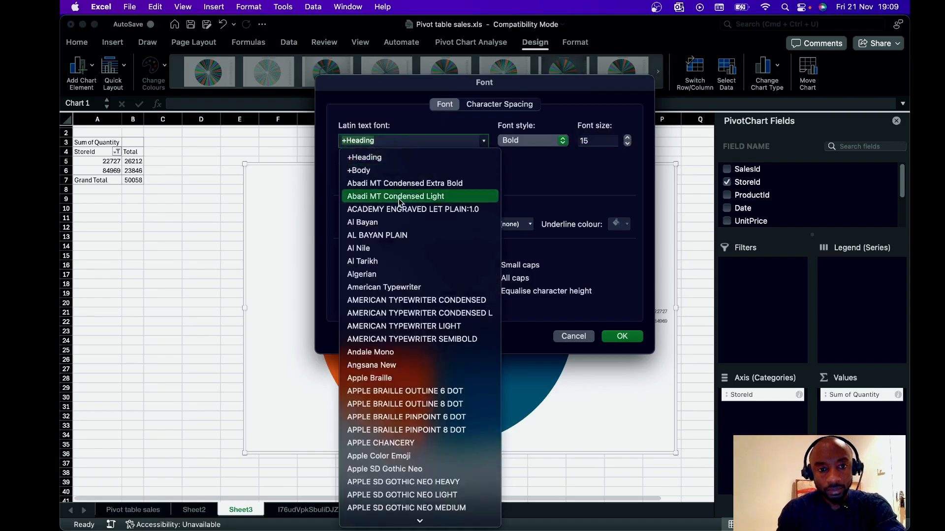
pyautogui.click(382, 248)
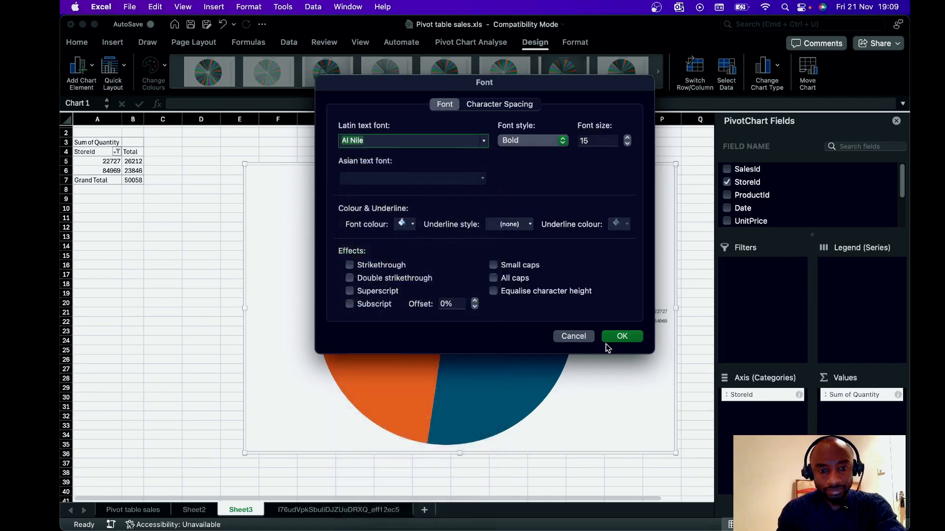
pyautogui.click(621, 337)
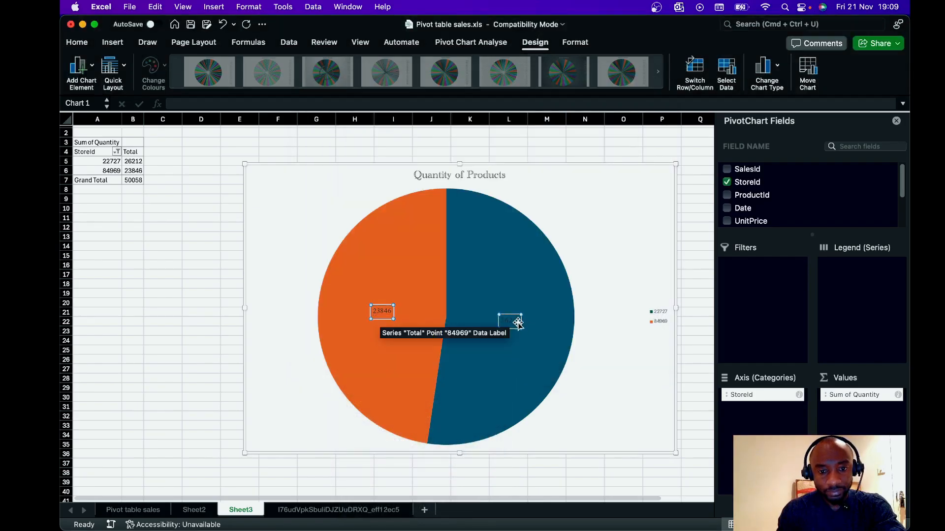
# Move the data label of the store 22727 slice slightly upward within the pie chart
pyautogui.click(510, 320)
pyautogui.moveTo(511, 322); pyautogui.dragTo(508, 297)
pyautogui.click(511, 350)
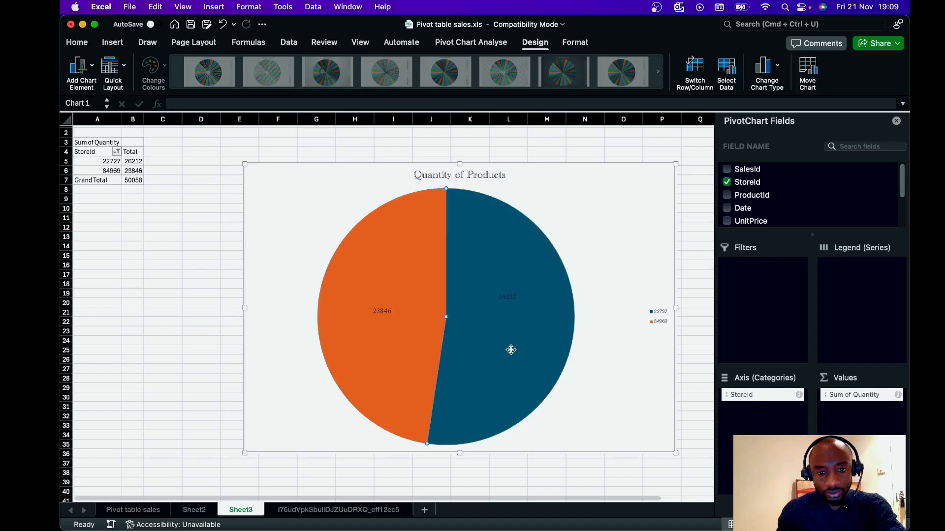
# Set the font colour of the pie chart's data labels to the white theme colour and apply it
pyautogui.click(508, 298)
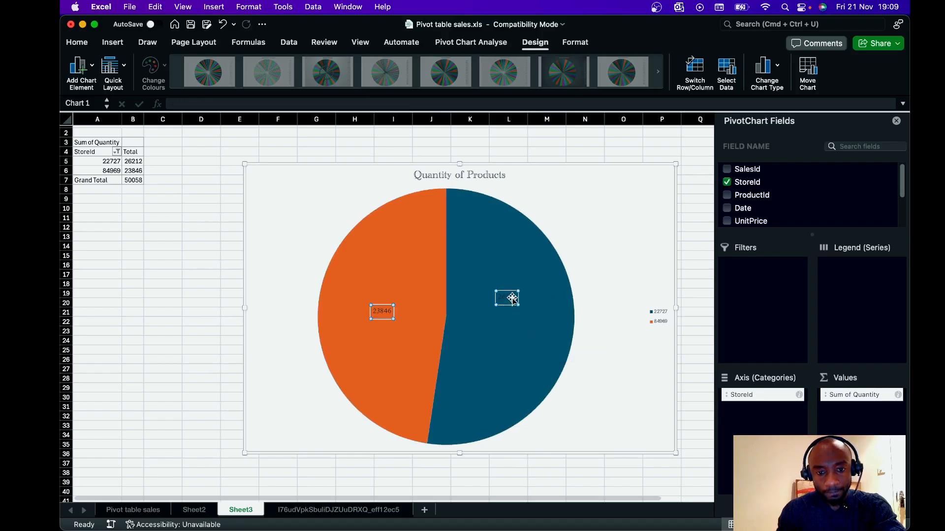
pyautogui.rightClick(512, 298)
pyautogui.click(550, 342)
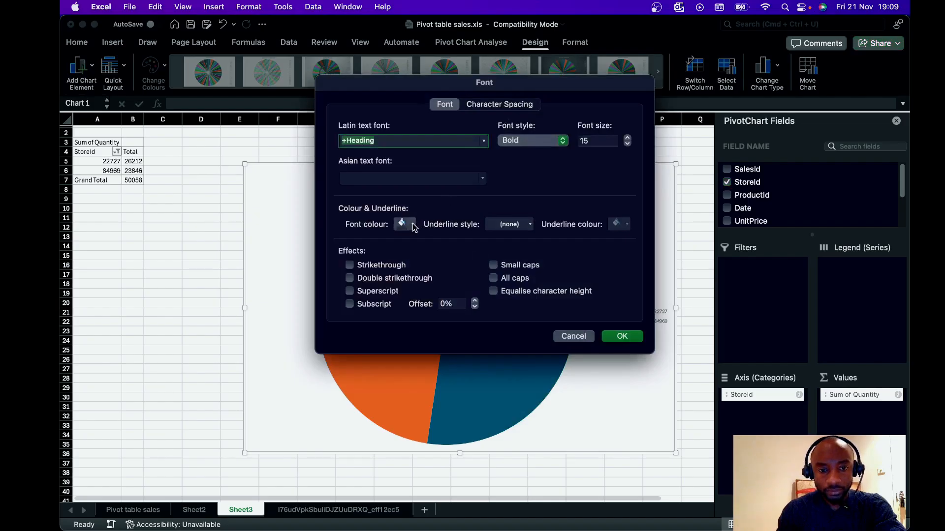
pyautogui.click(413, 225)
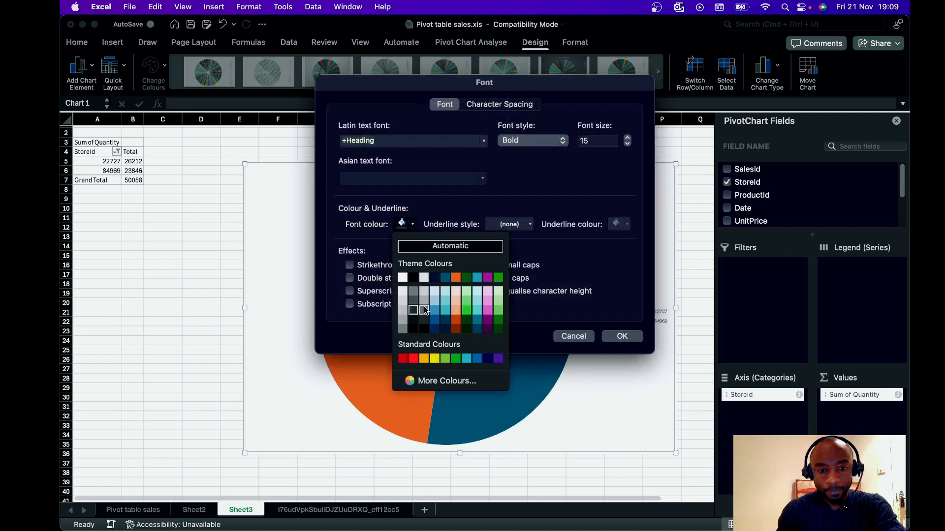
pyautogui.click(402, 277)
pyautogui.click(621, 337)
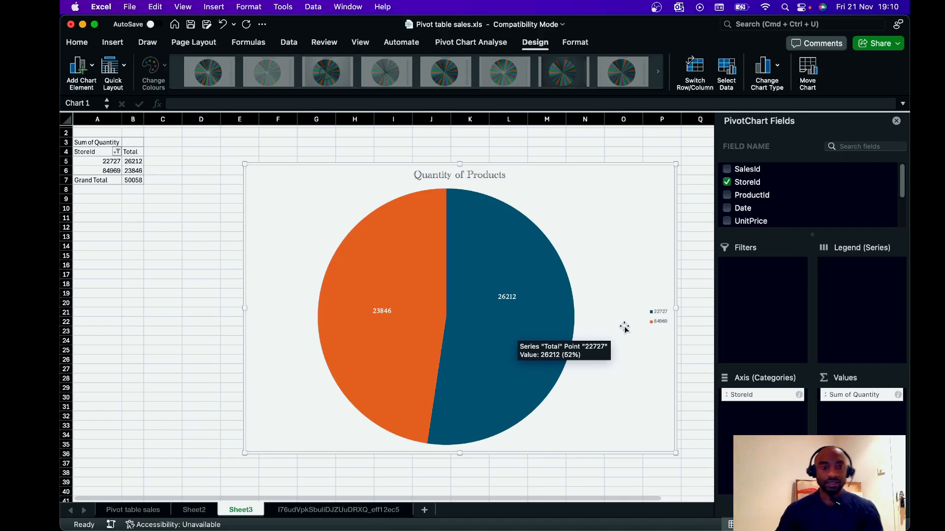
# Change the type of the Quantity of Products chart from 2D to 3D Pie
pyautogui.click(536, 248)
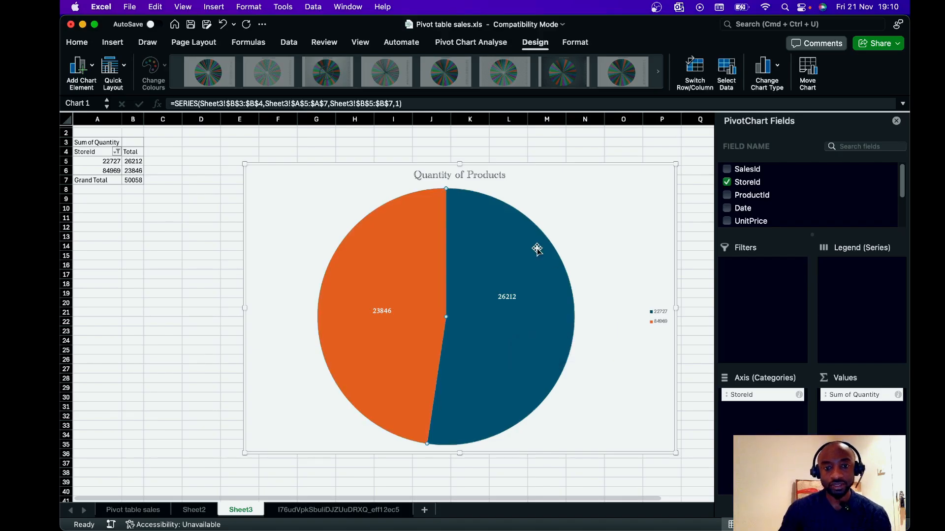
pyautogui.rightClick(526, 252)
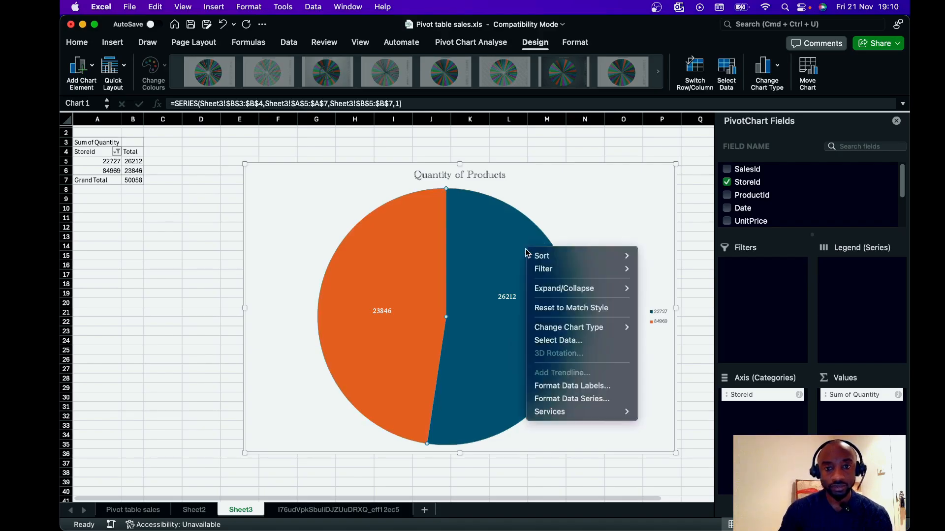
pyautogui.moveTo(583, 329)
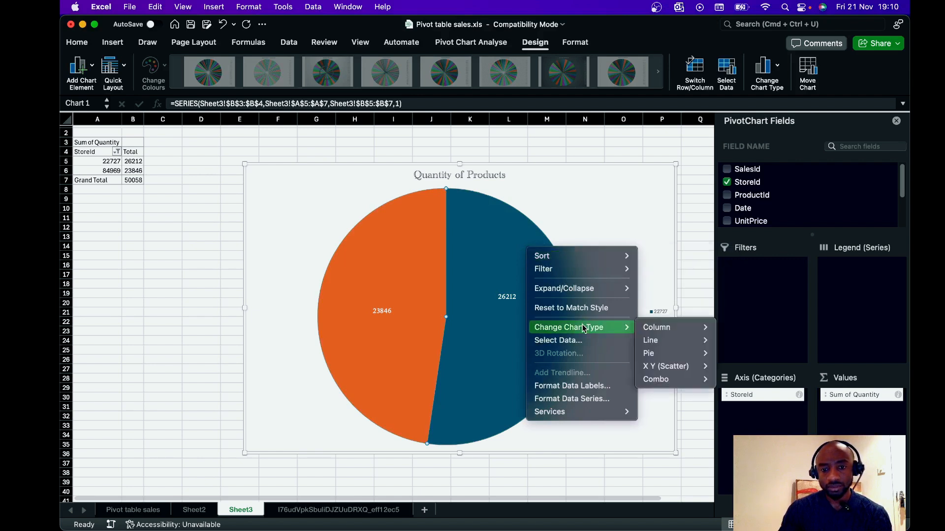
pyautogui.moveTo(647, 353)
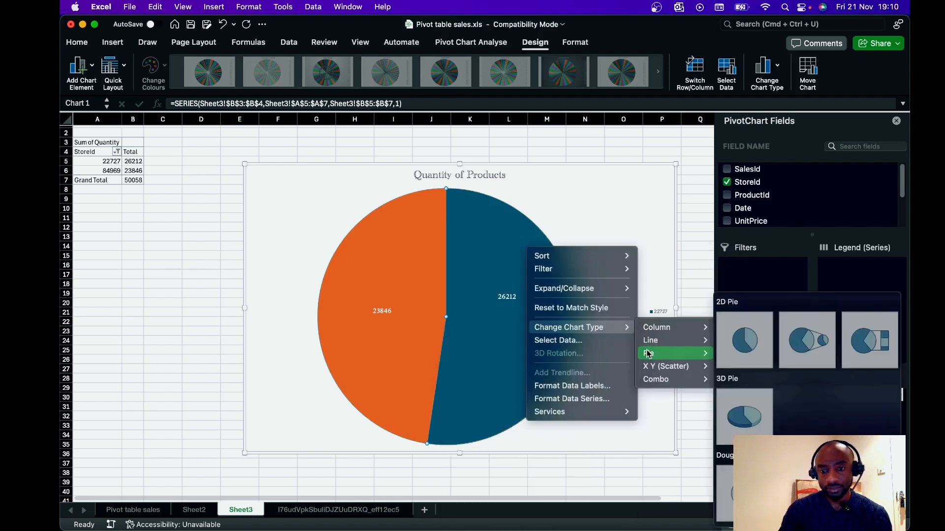
pyautogui.click(749, 415)
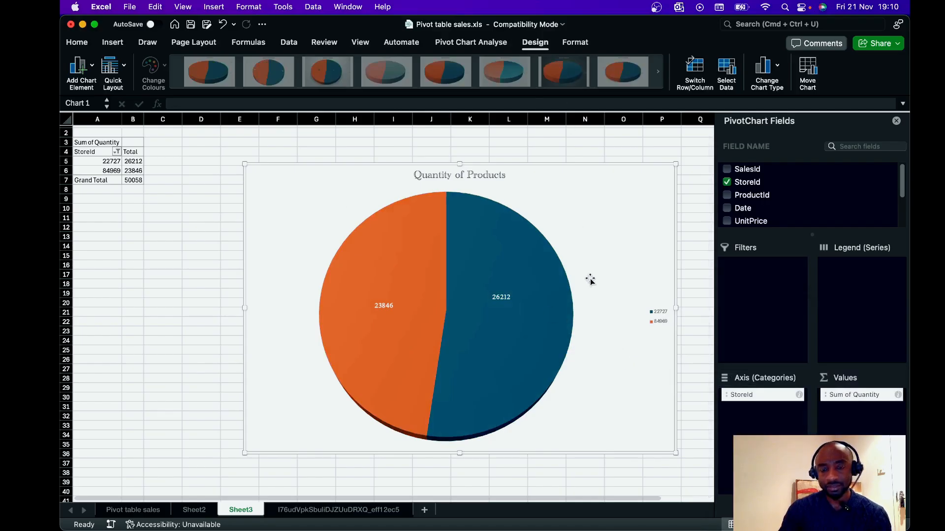
# Convert the Quantity of Products chart into a Doughnut chart
pyautogui.scroll(-2, 597, 363)
pyautogui.scroll(2, 597, 363)
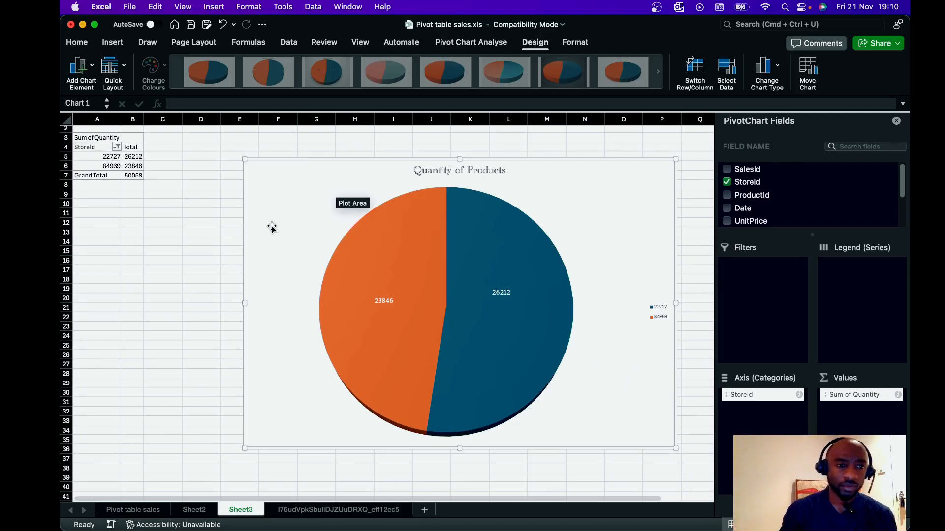
pyautogui.click(114, 45)
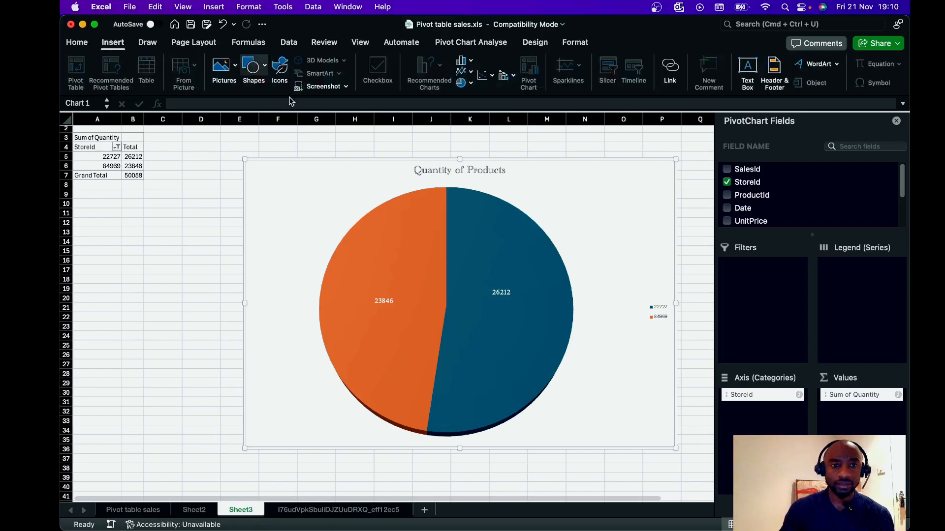
pyautogui.click(470, 83)
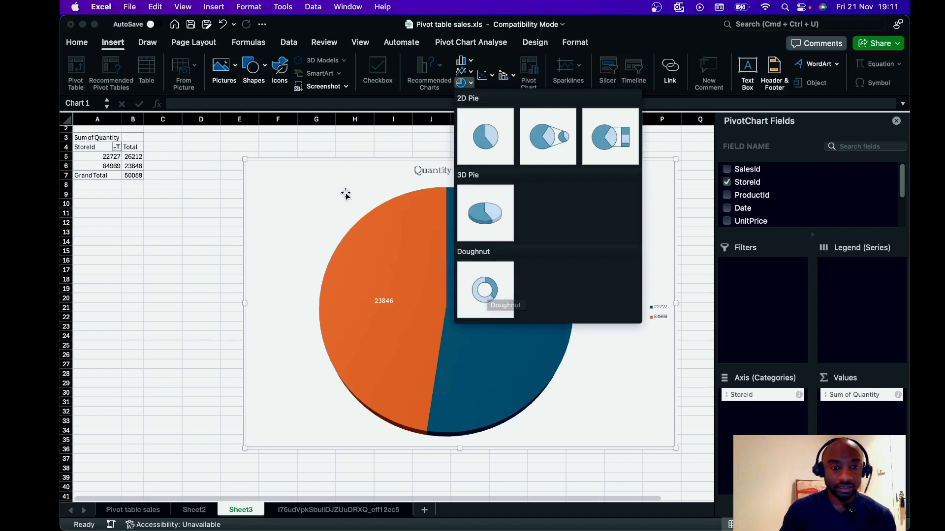
pyautogui.click(479, 279)
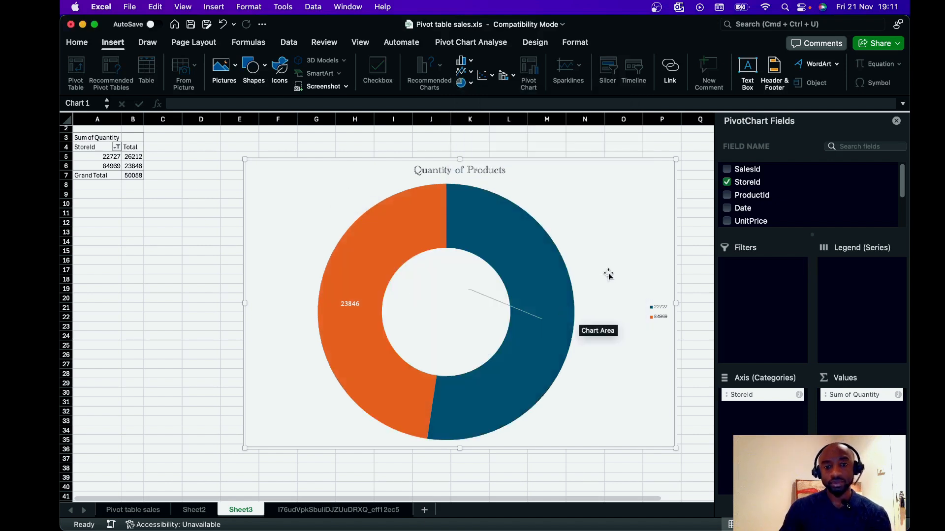